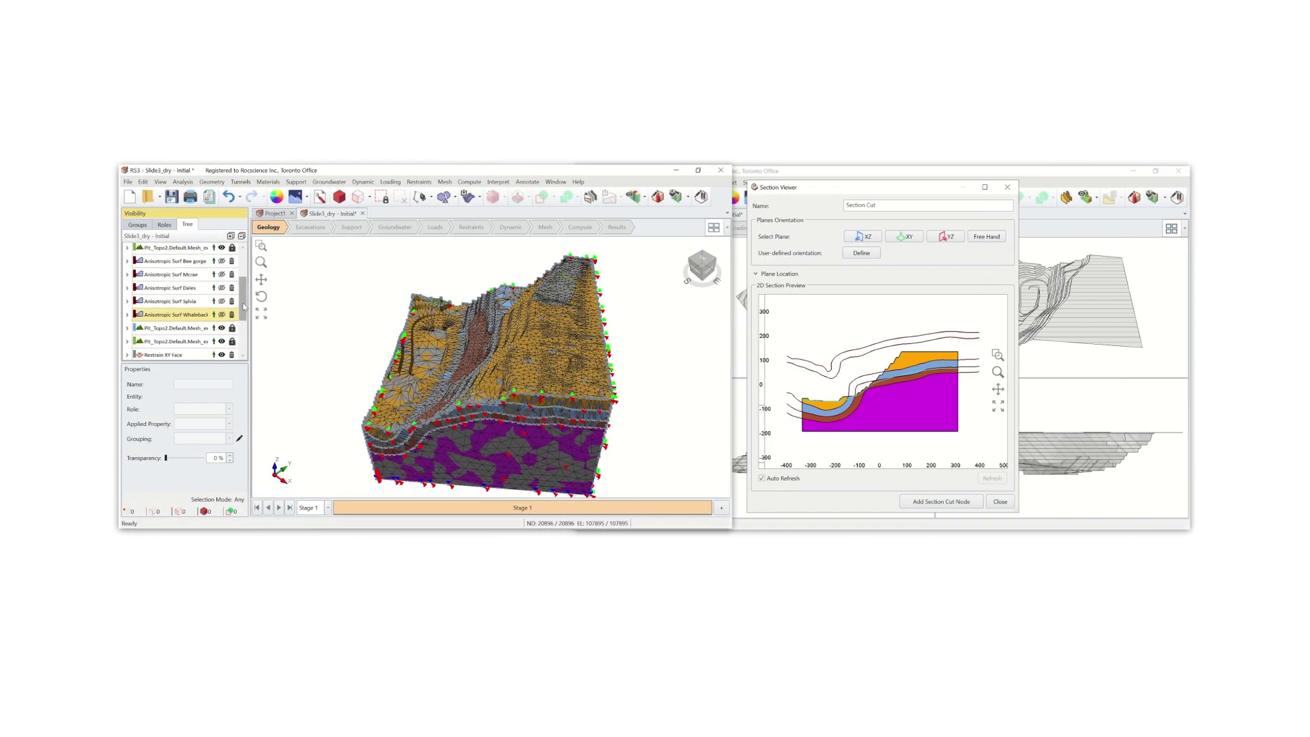
- Hide the XY and XYZ restraint faces, edges and vertices and the TET4 FE Mesh in the model
drag(407, 296, 403, 332)
scroll(151, 332, down, 1)
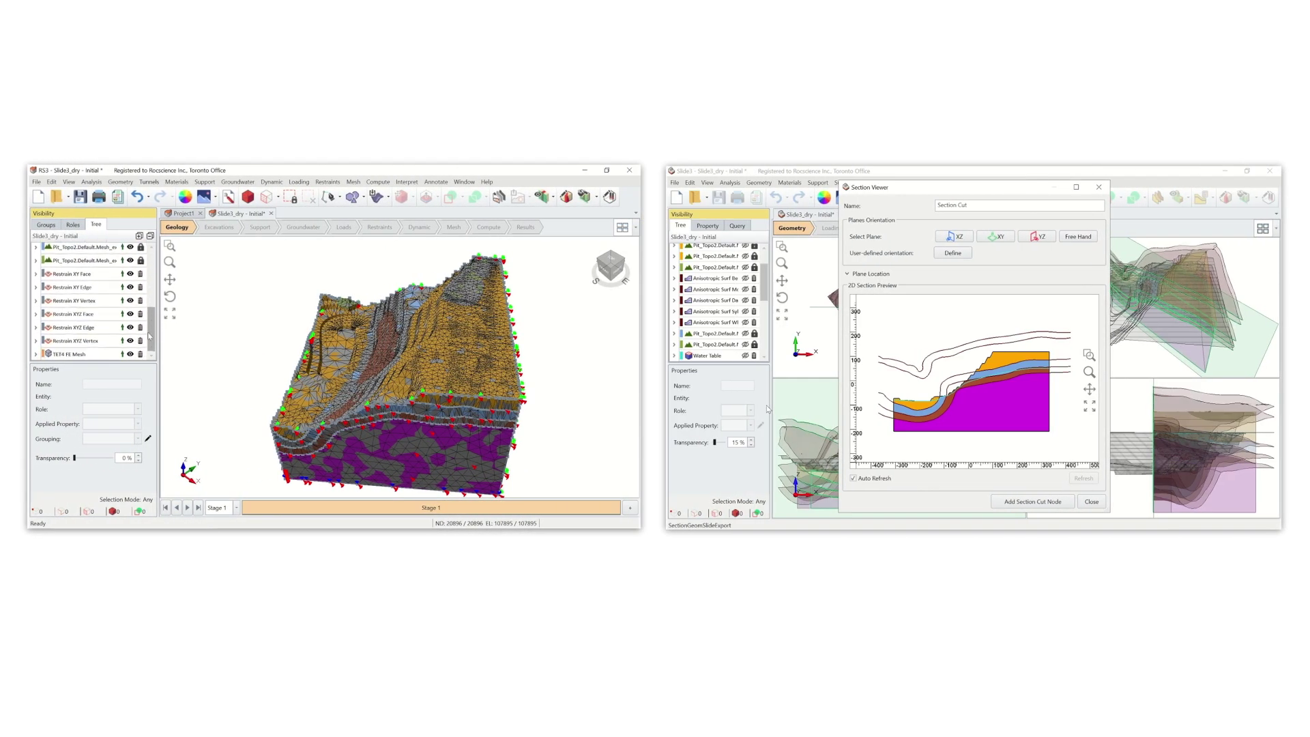
click(129, 272)
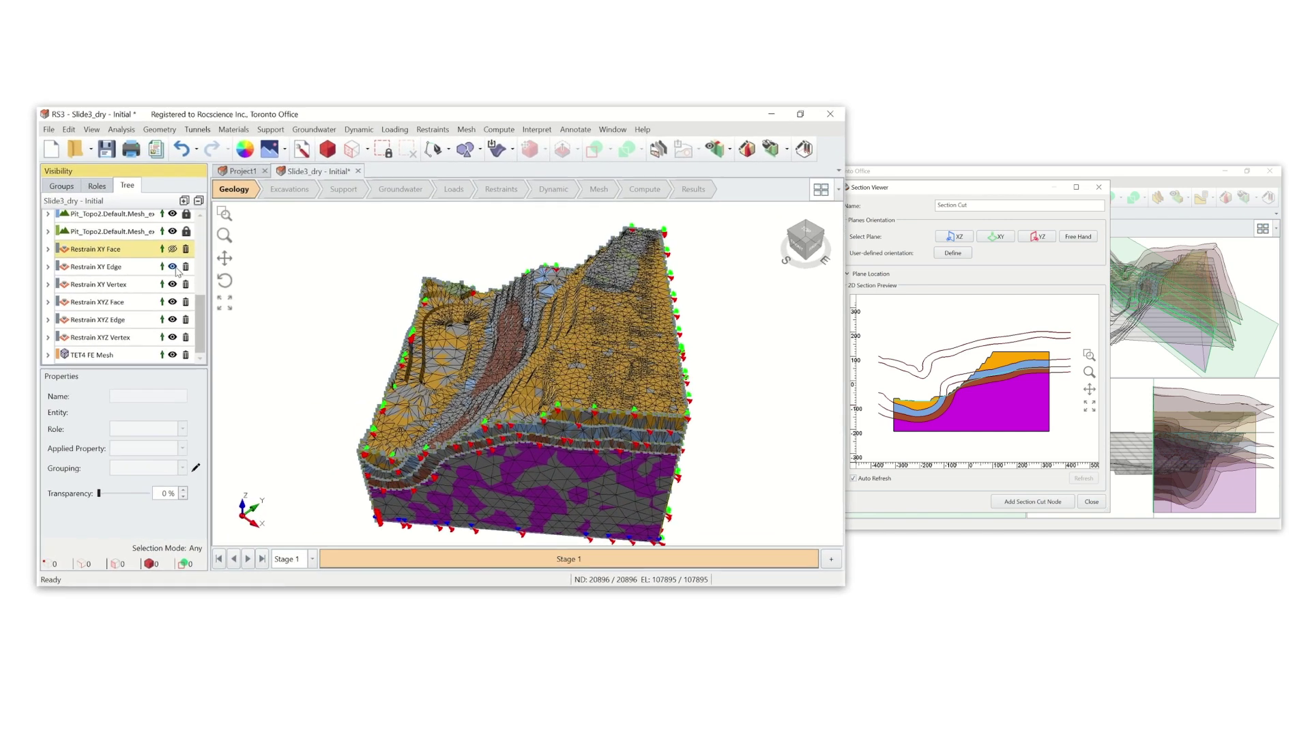
click(129, 286)
click(129, 299)
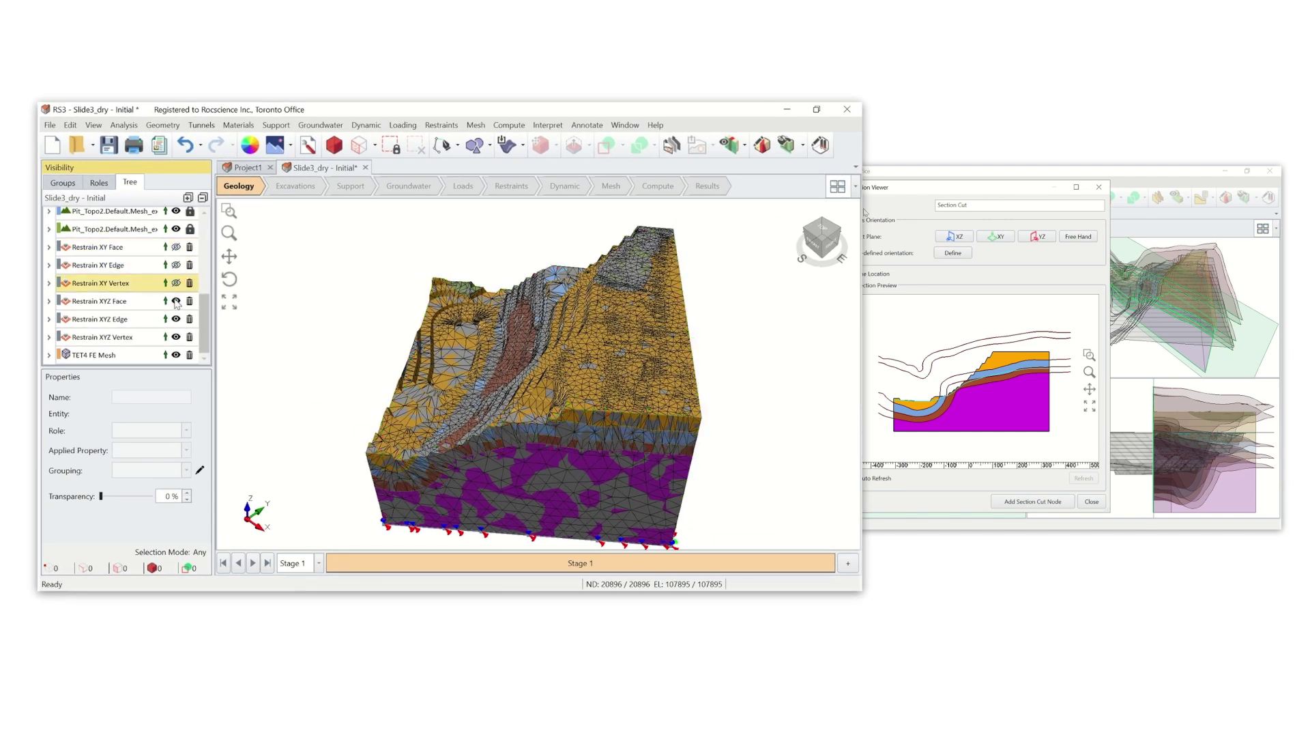
click(176, 300)
click(176, 319)
click(176, 336)
click(129, 352)
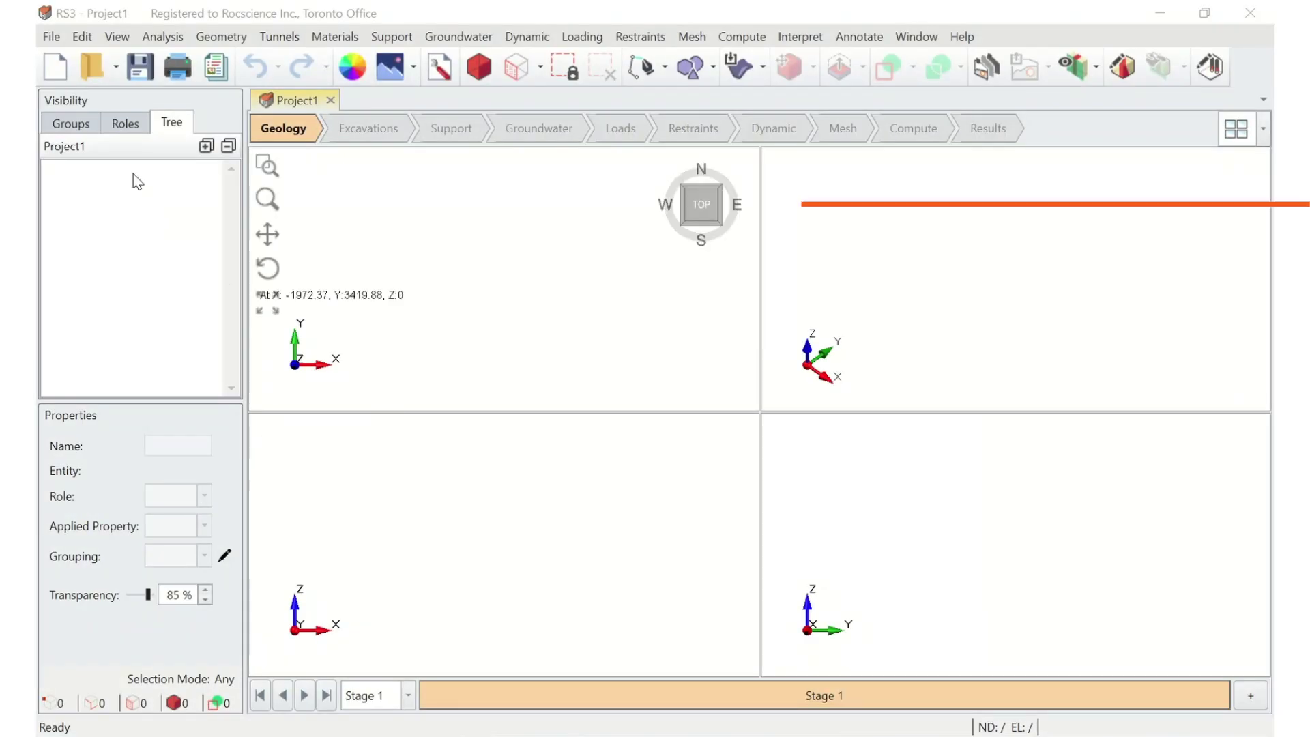
- Start importing the Slide3 project file "Slide3_dry - Initial"
click(51, 36)
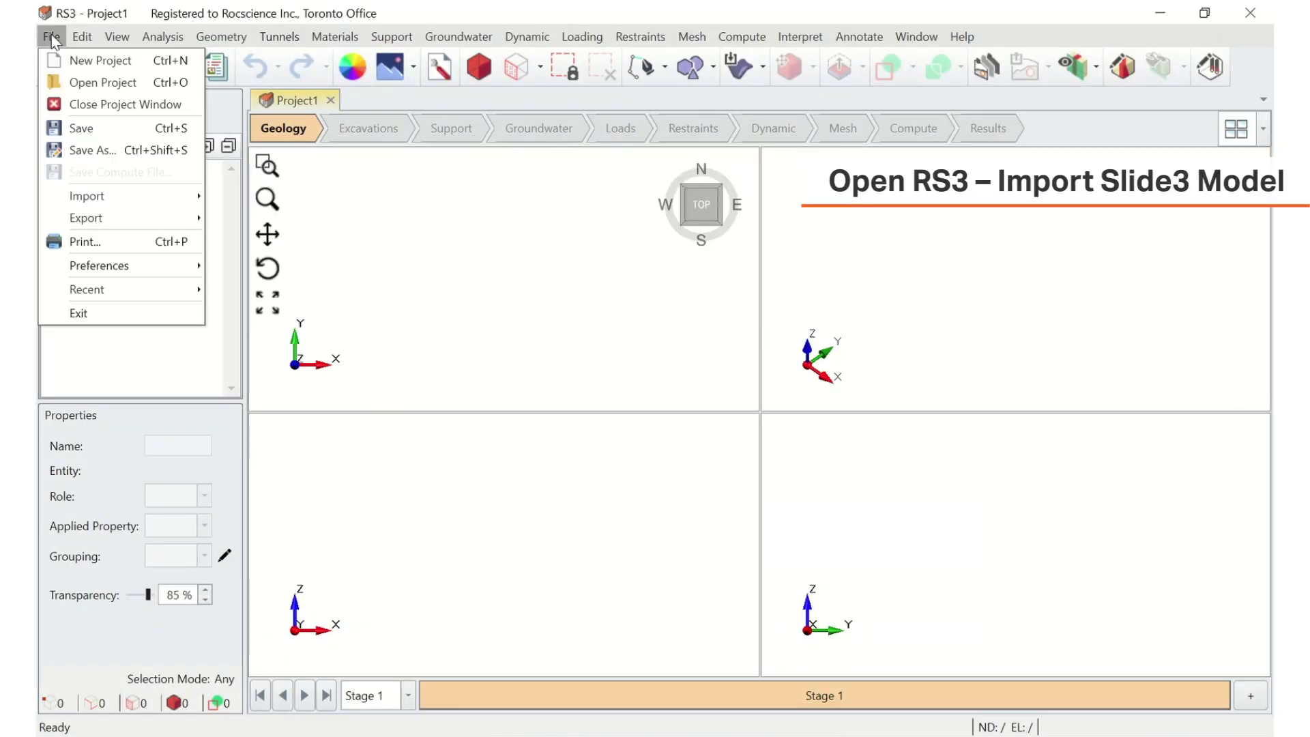
mouse_move(144, 196)
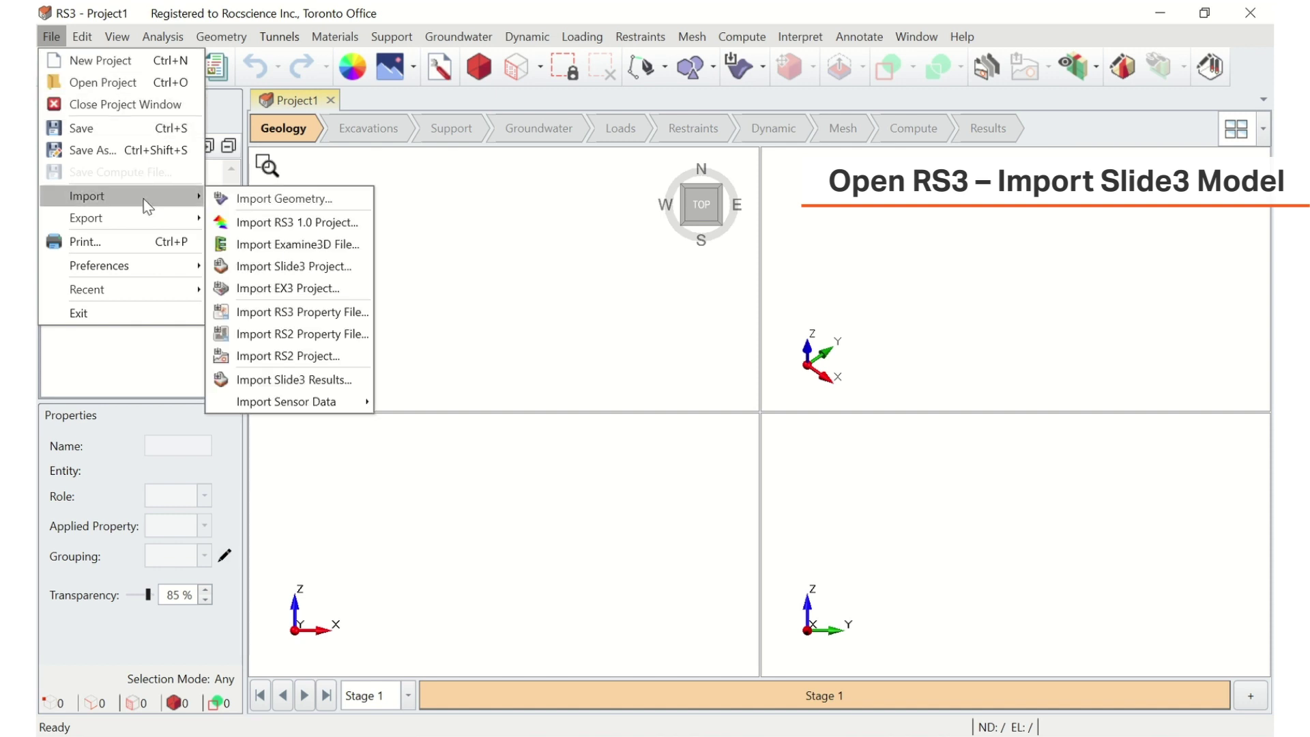
click(277, 266)
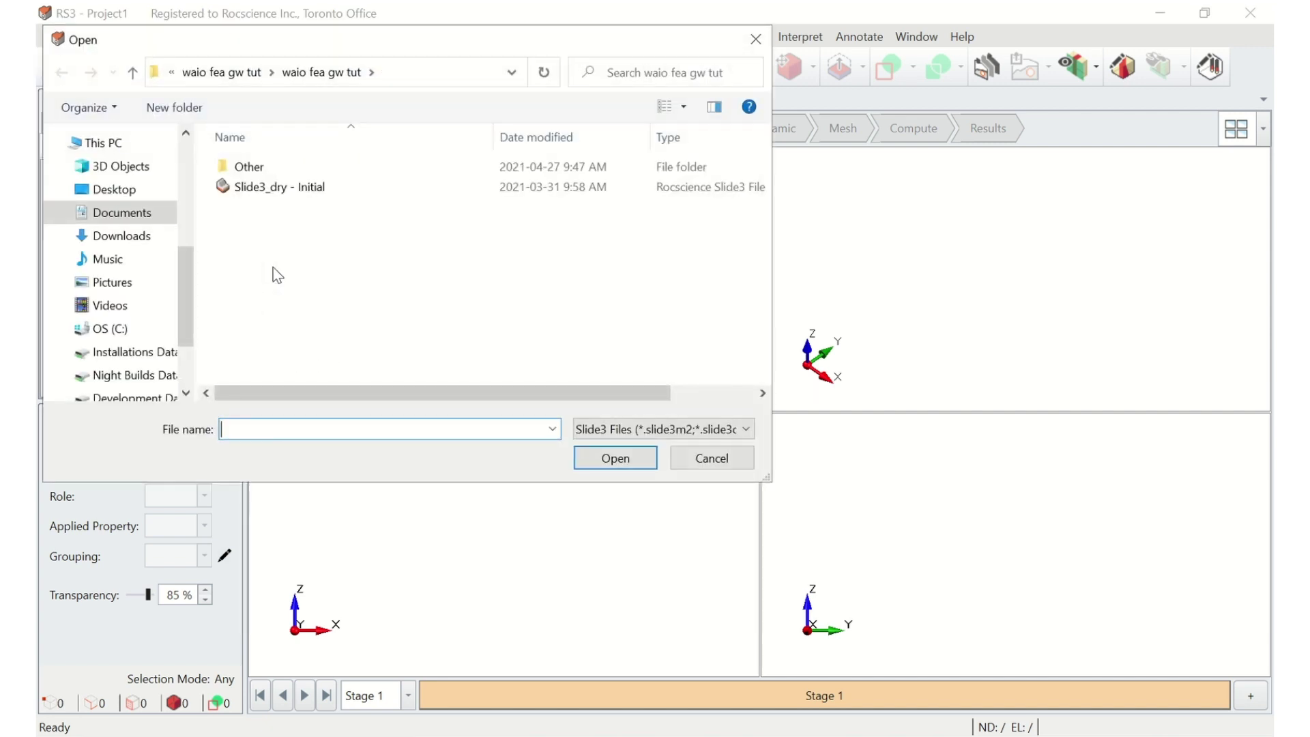
click(260, 189)
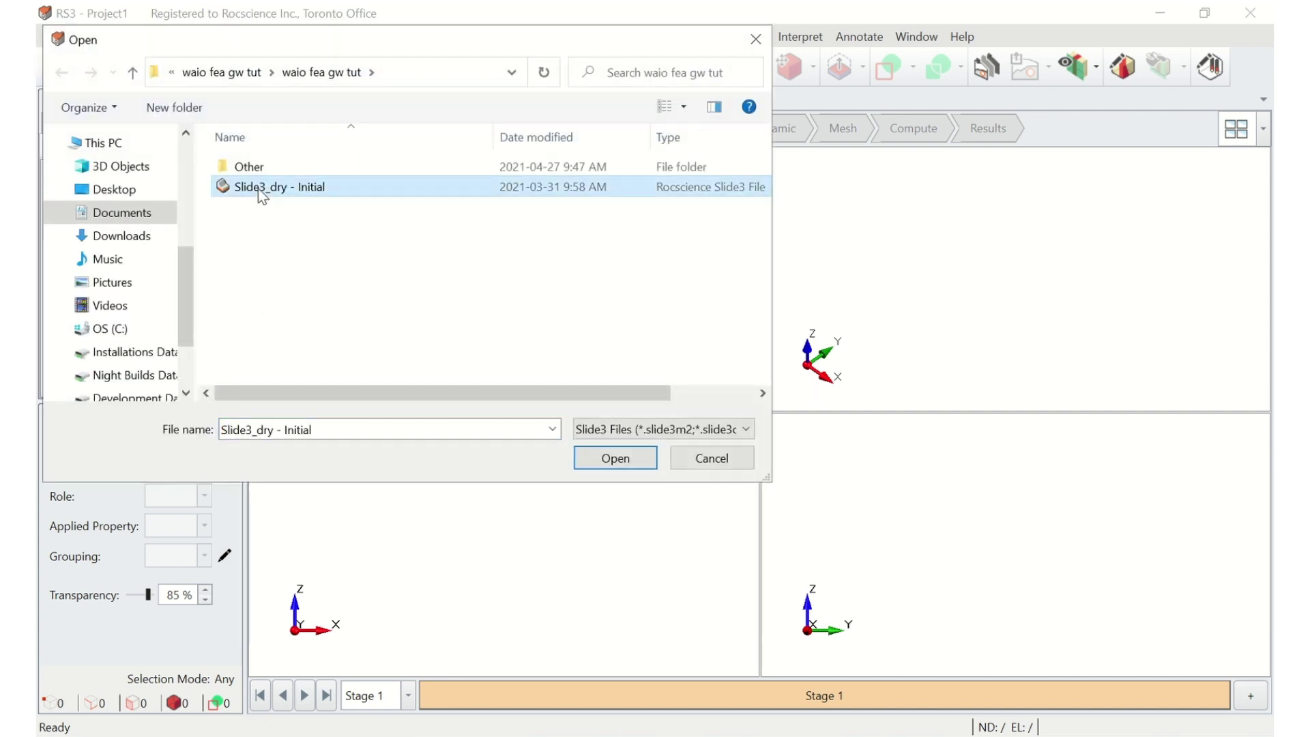
click(609, 467)
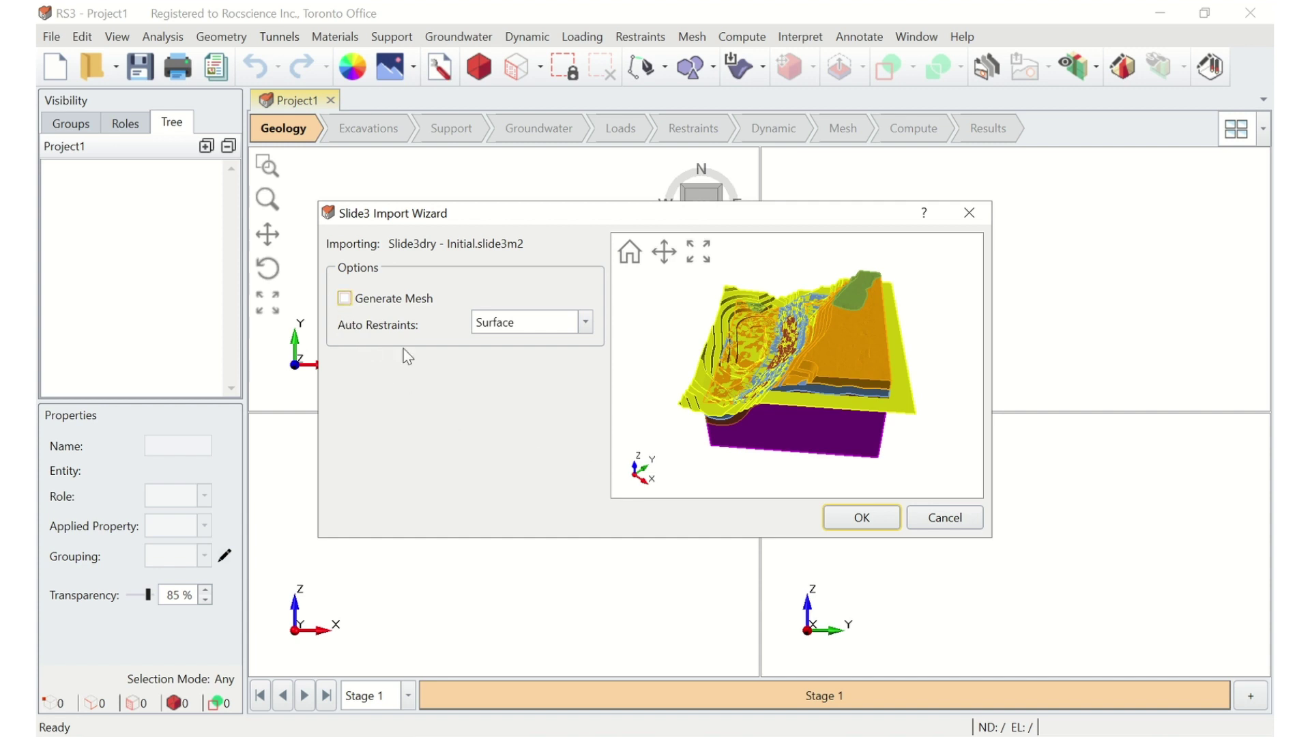
- Set the import's auto restraints to Rotation (Surface) and complete the import
click(585, 323)
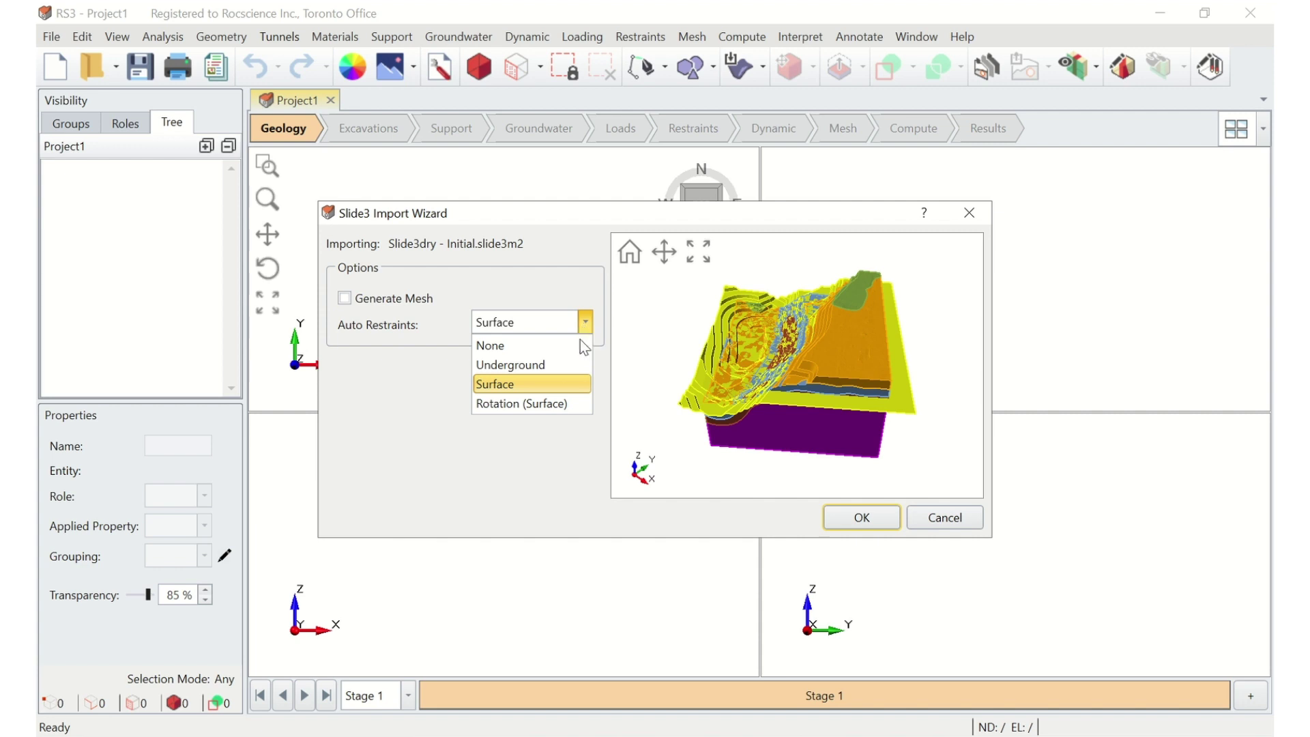
click(578, 404)
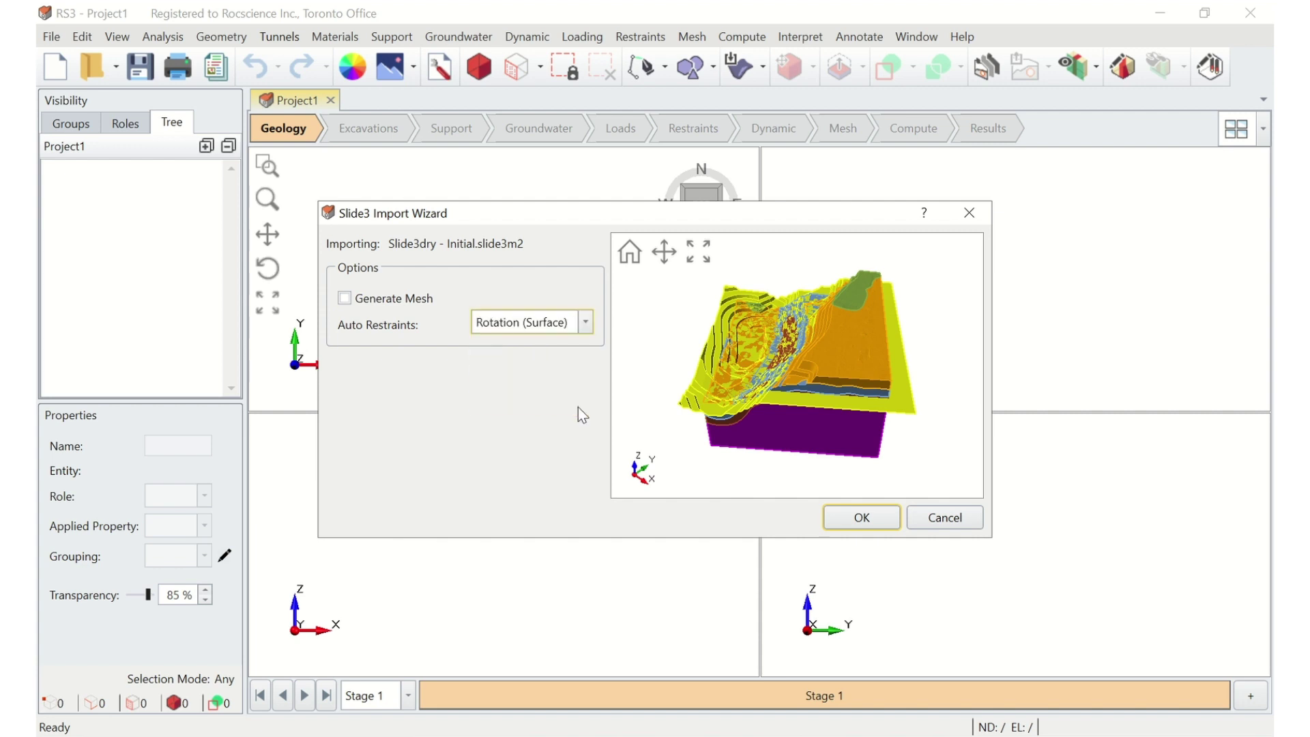
click(843, 522)
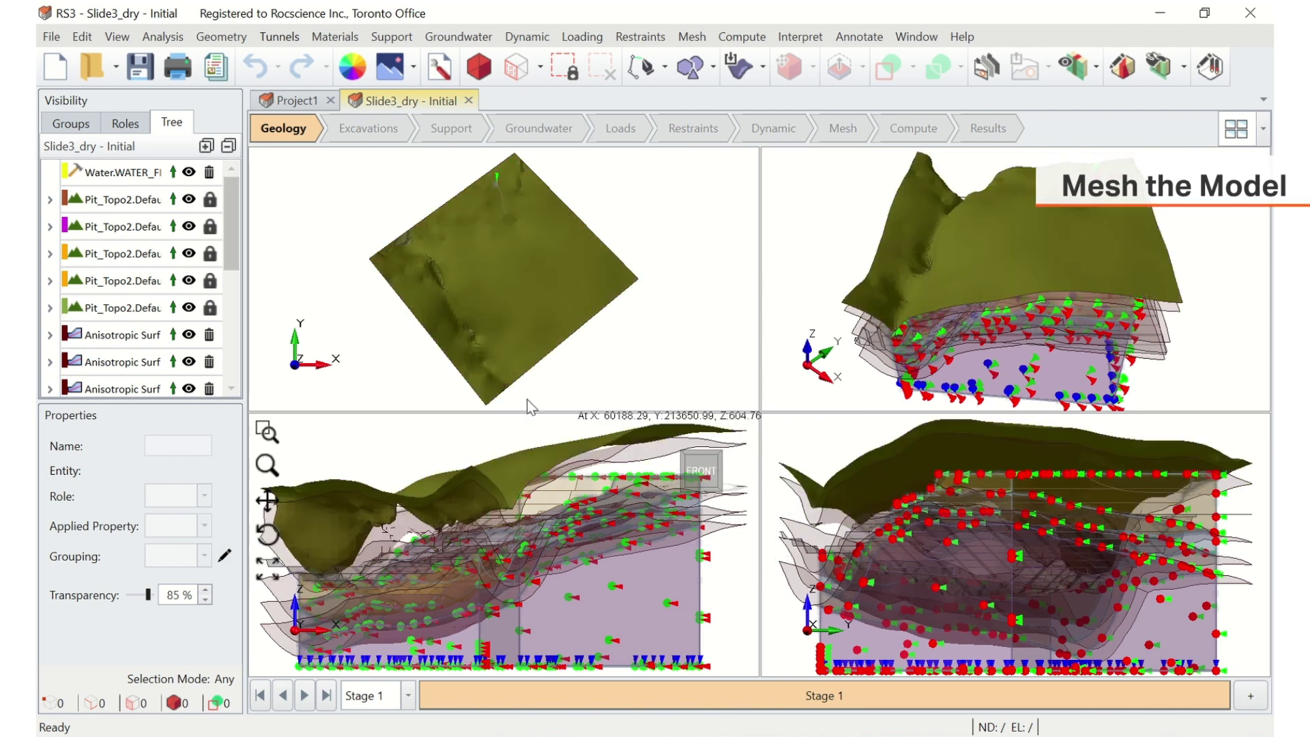
- Mesh the model with 4-Noded Tetrahedra elements and an element size of 25 m
click(692, 37)
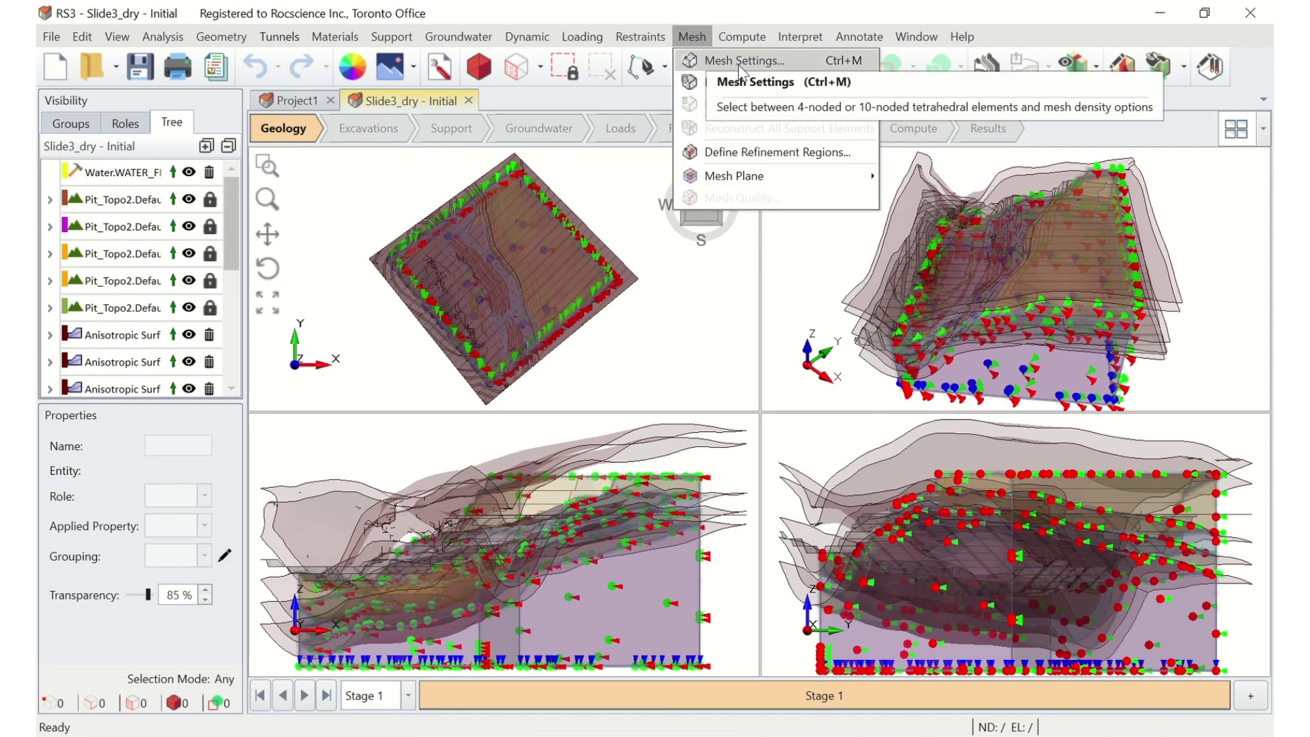
click(738, 63)
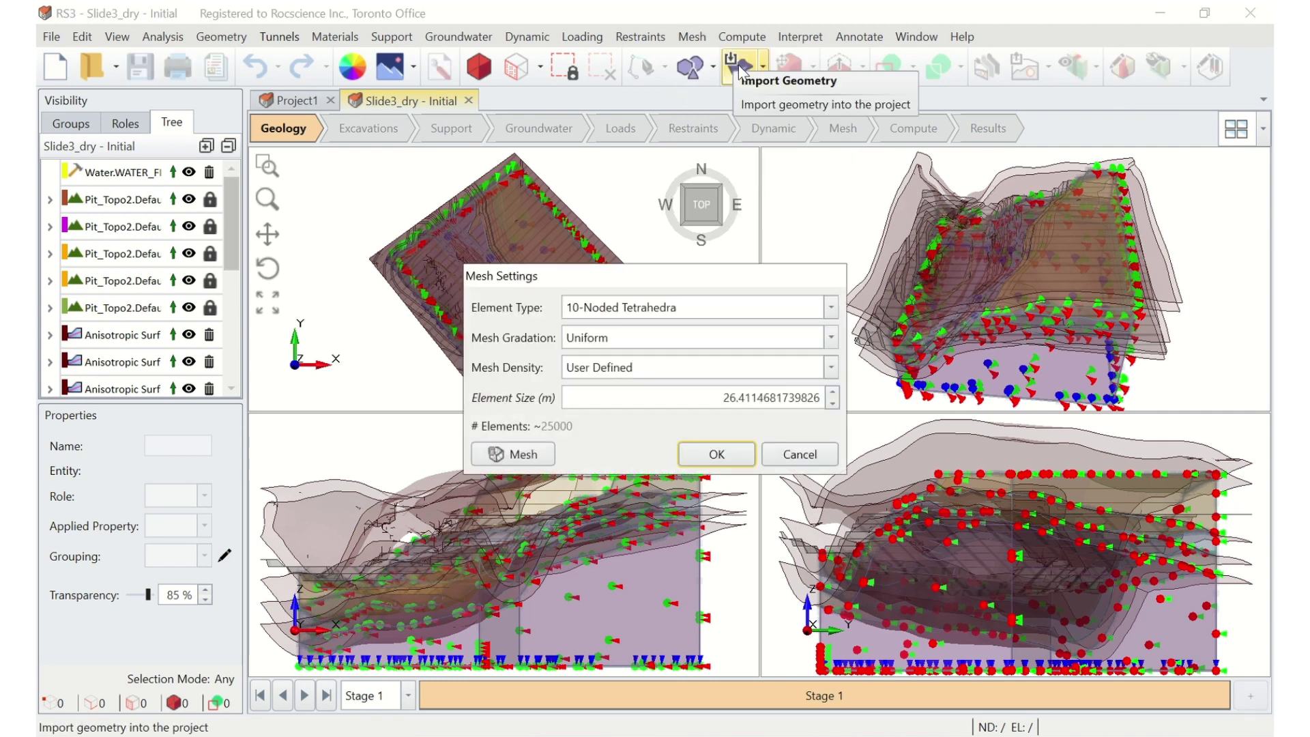
click(831, 309)
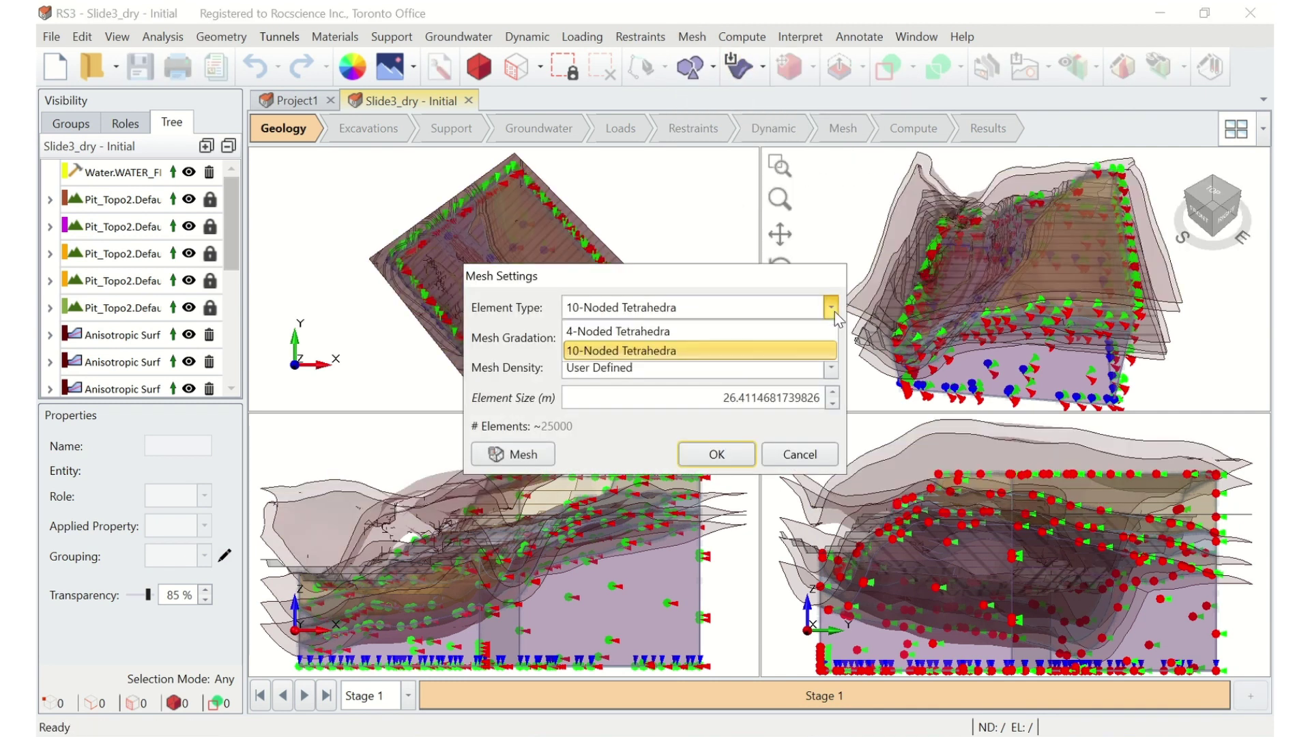
click(719, 334)
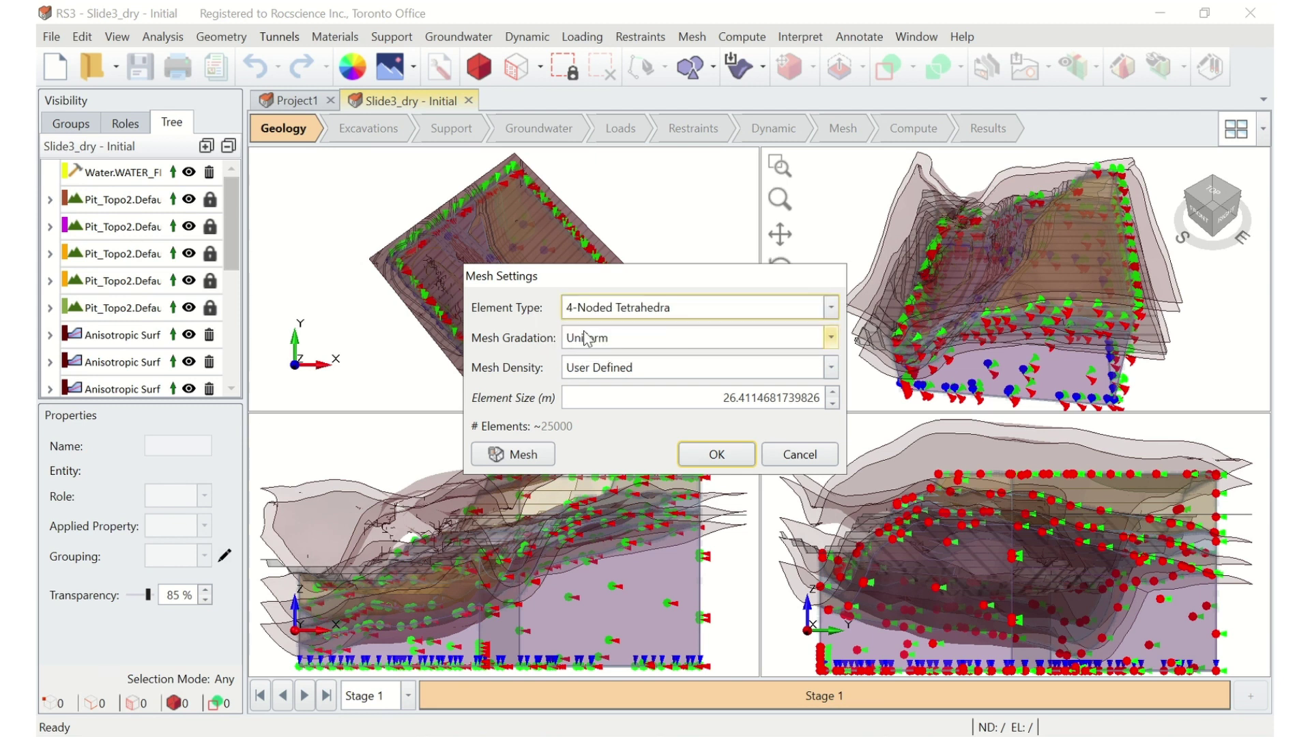
double_click(711, 395)
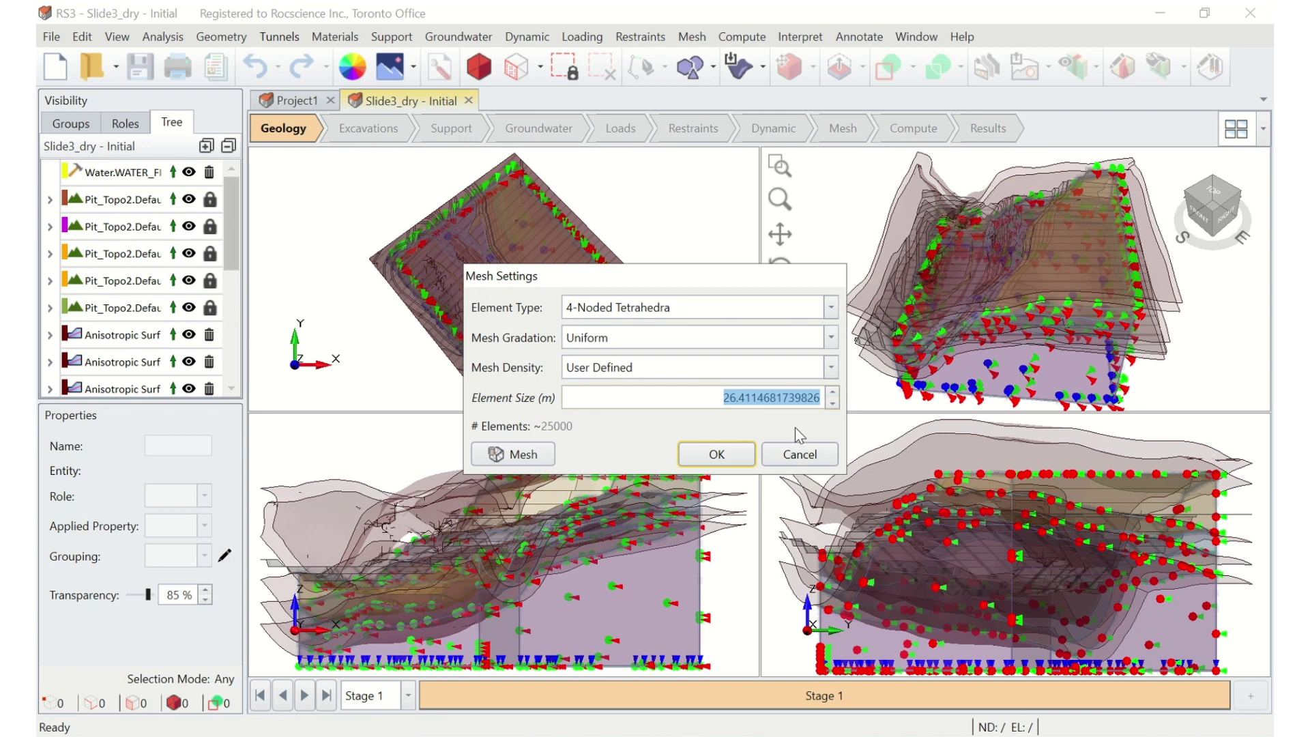
text(25.)
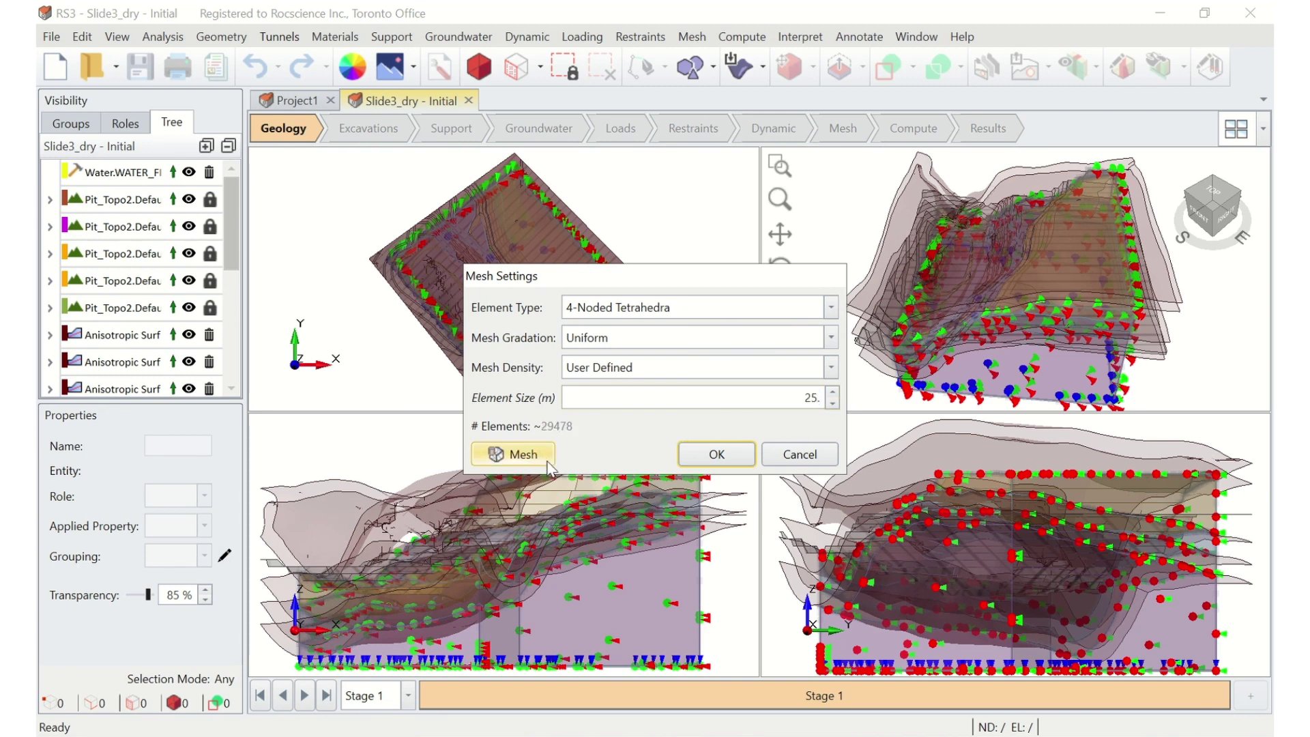
click(549, 466)
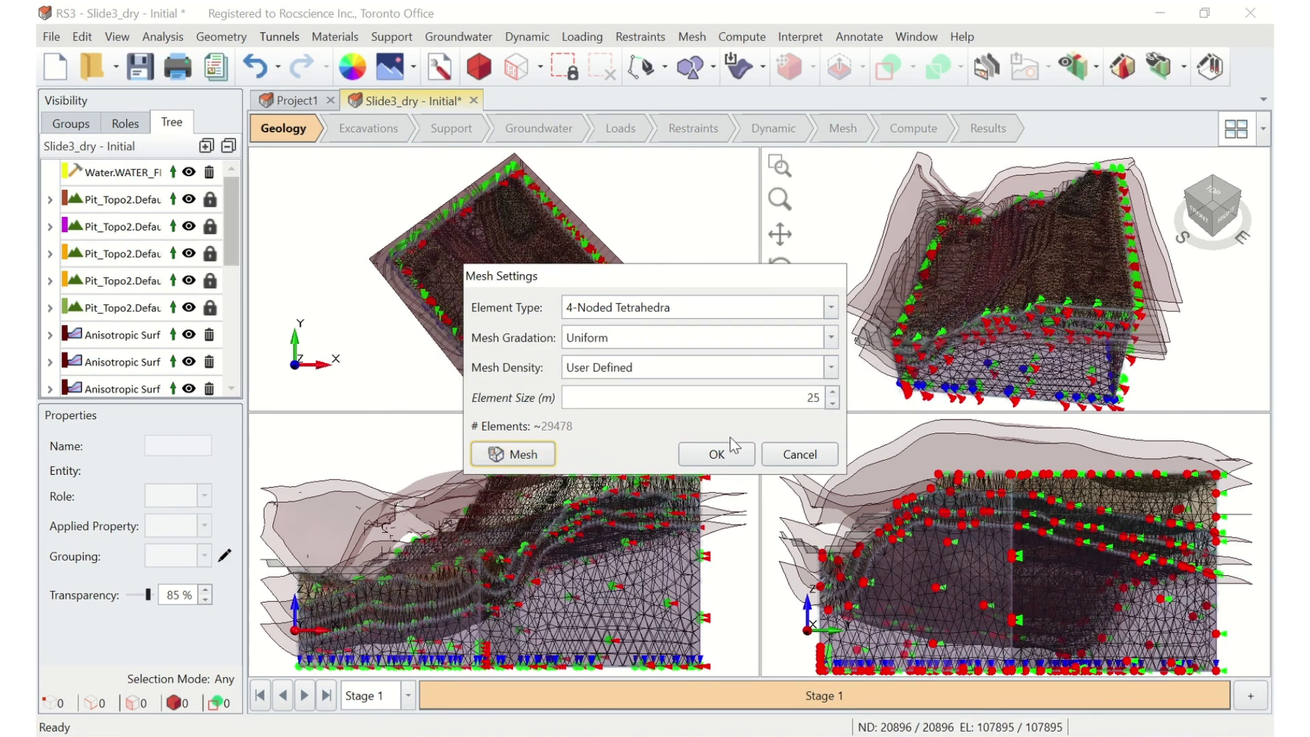
click(745, 456)
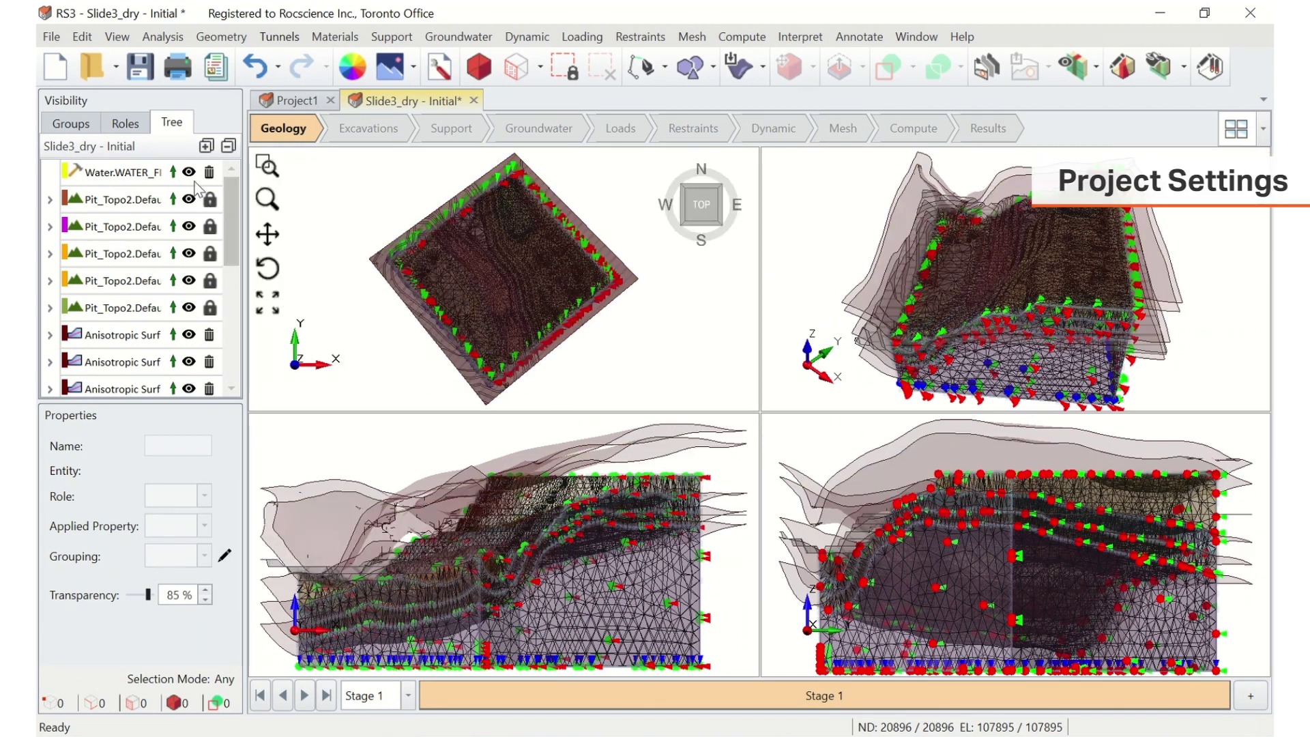
- Set the project's groundwater method to Steady State
click(163, 37)
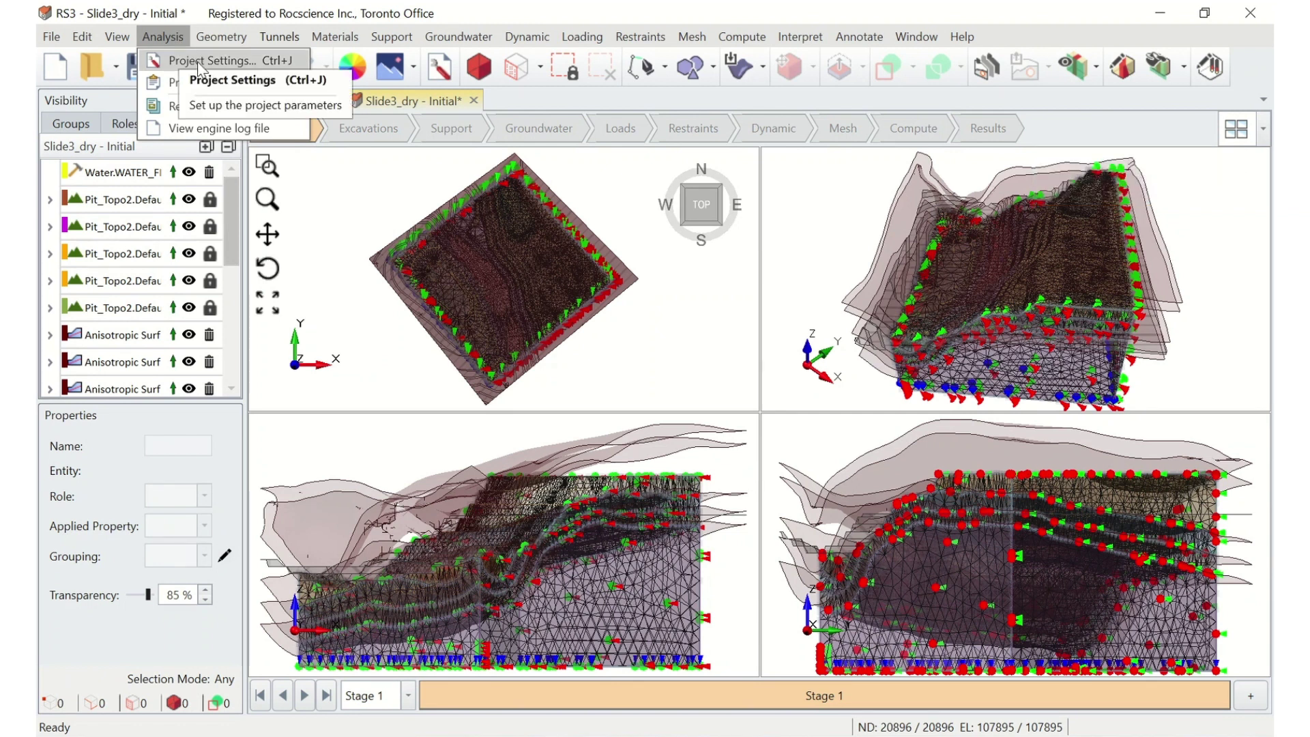
click(440, 67)
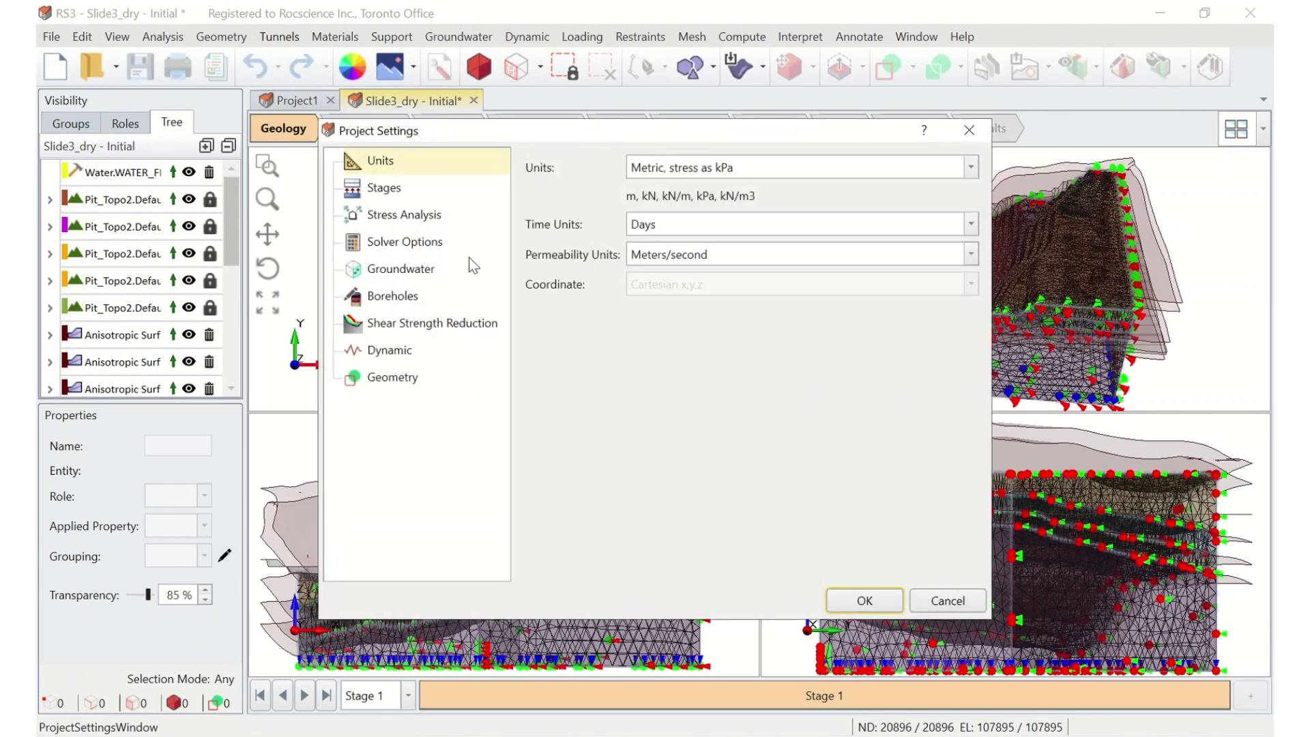
click(461, 276)
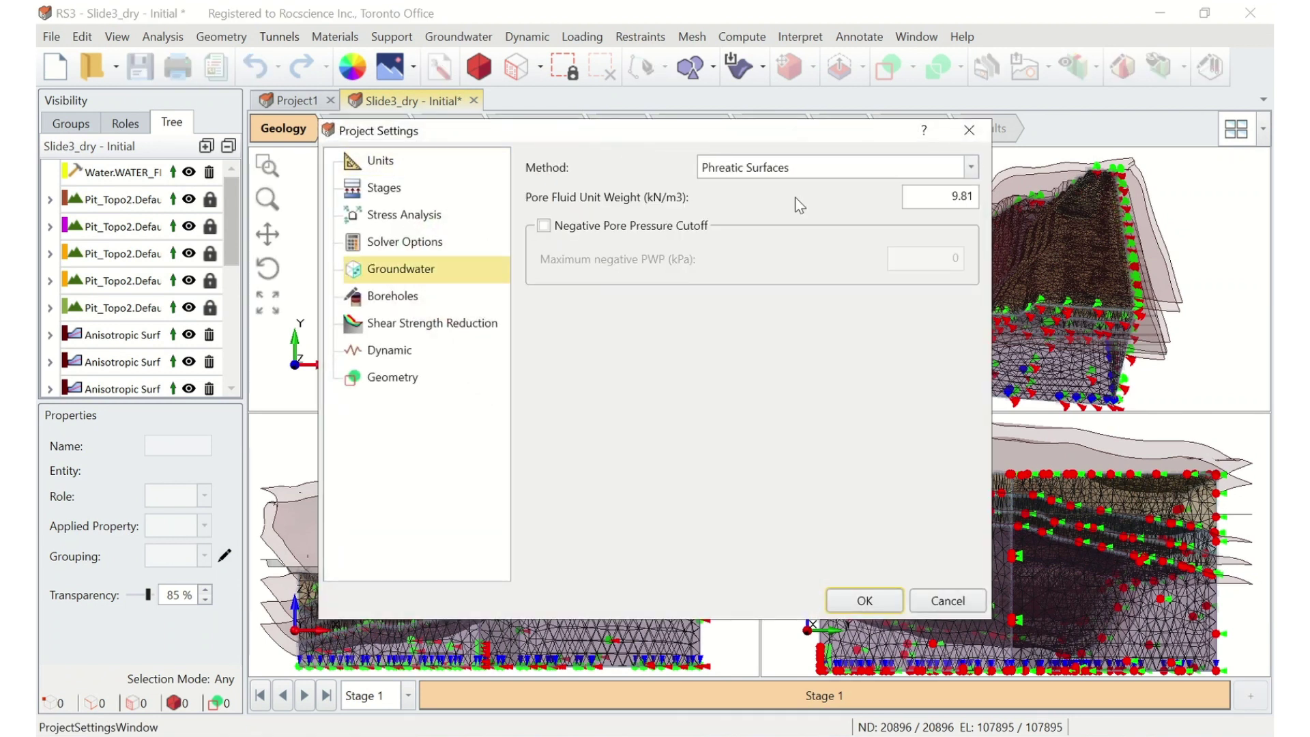
click(971, 168)
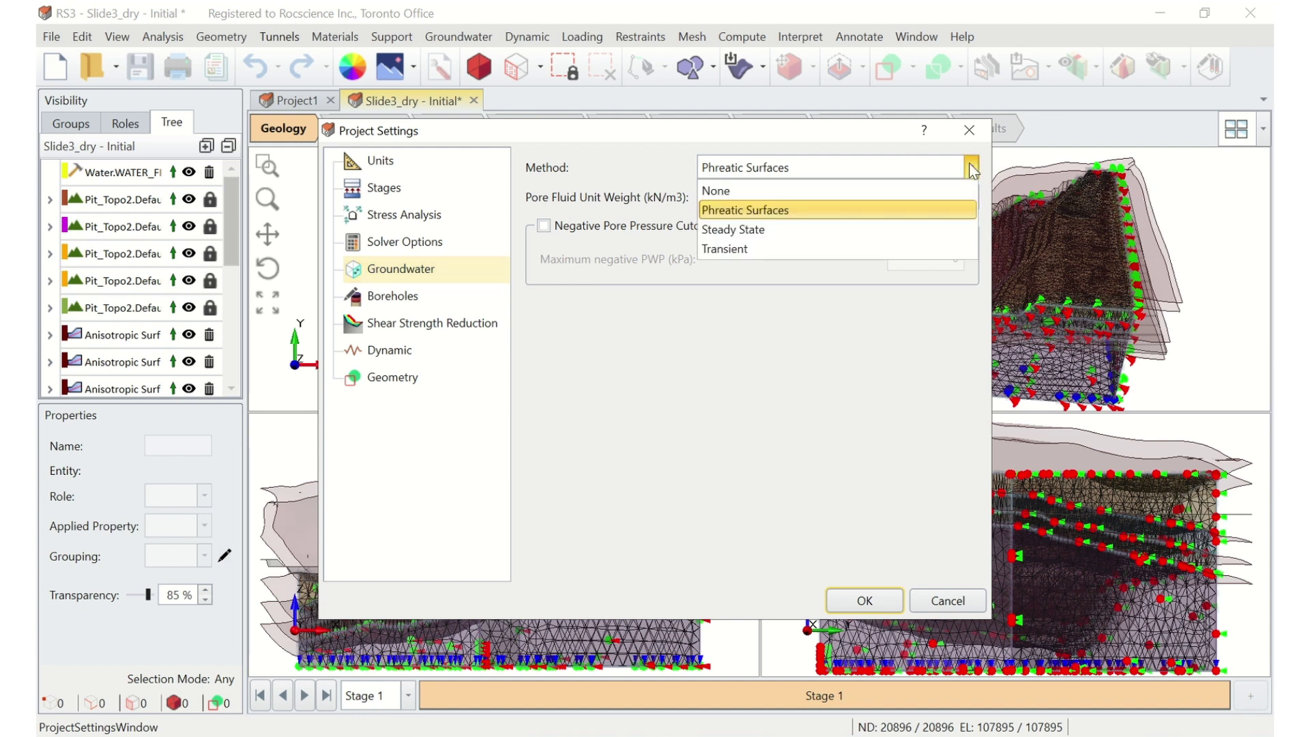
click(777, 238)
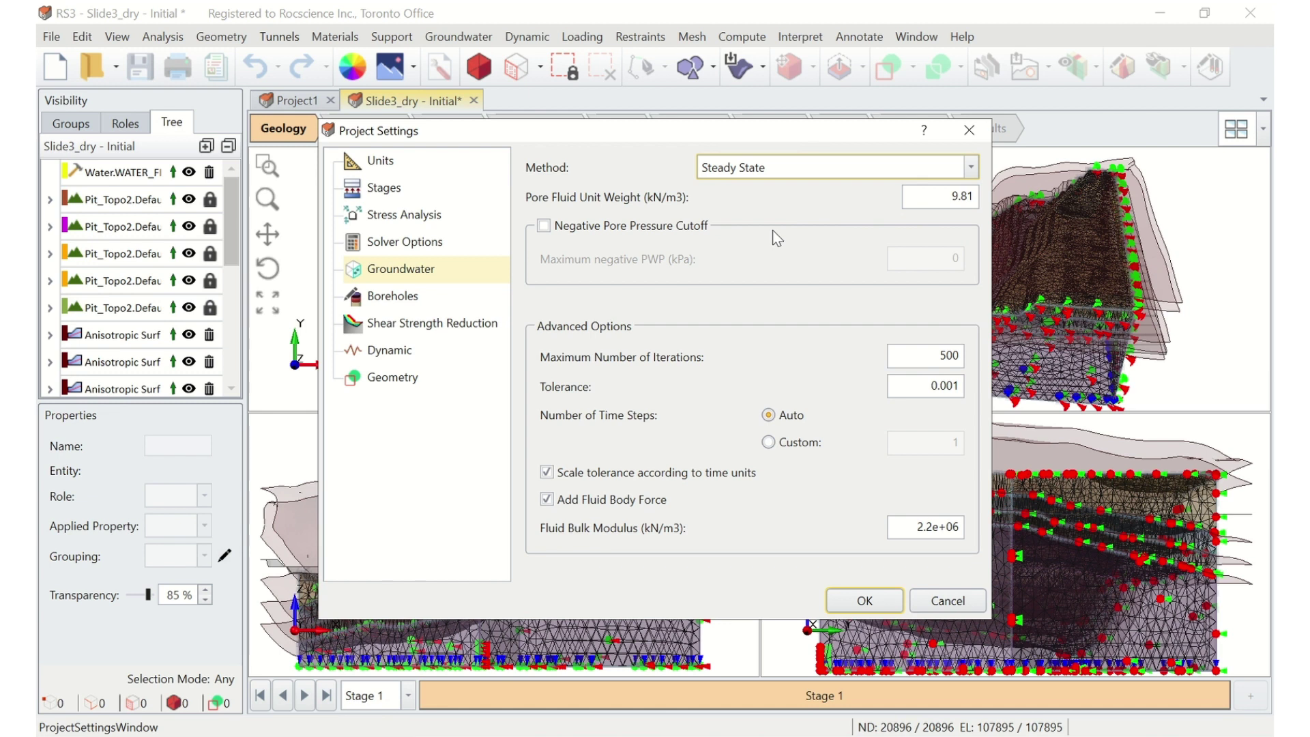
click(846, 607)
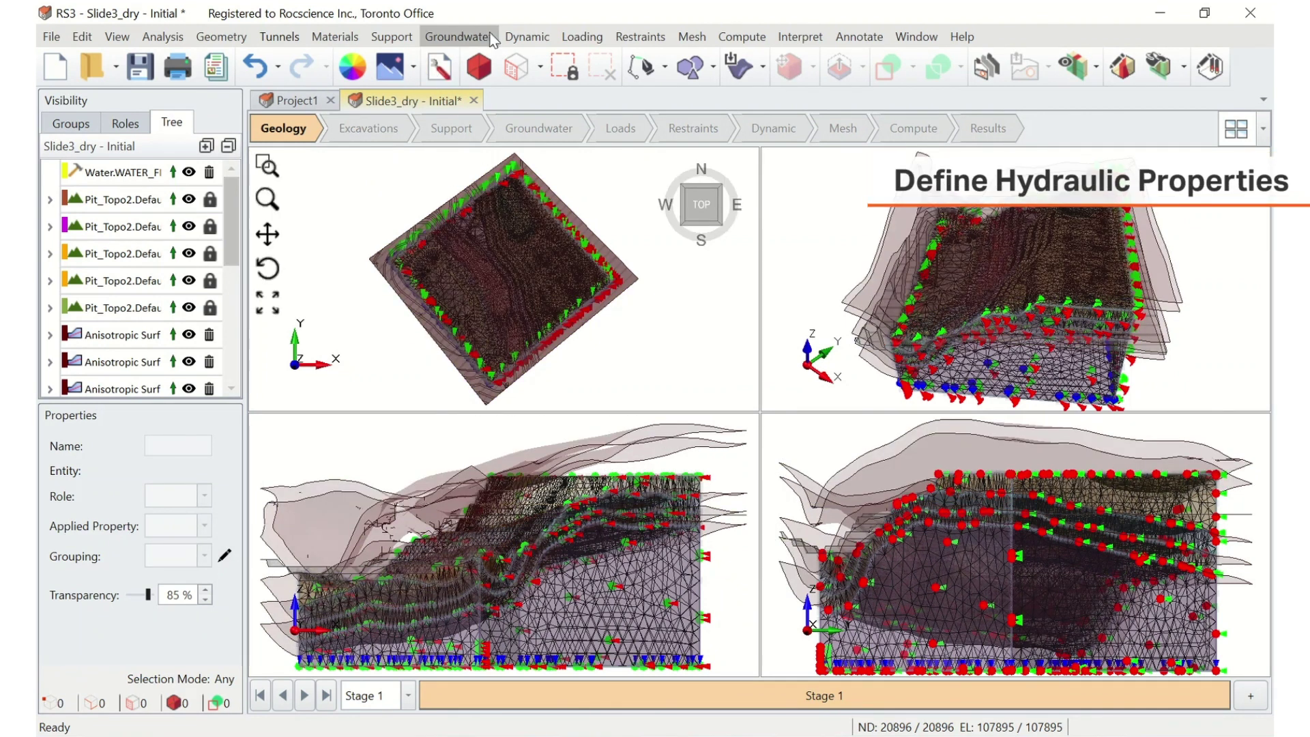
- Open the materials' hydraulic properties and set the permeability K of Dales rockmass to 1e-06 meters/second
click(458, 37)
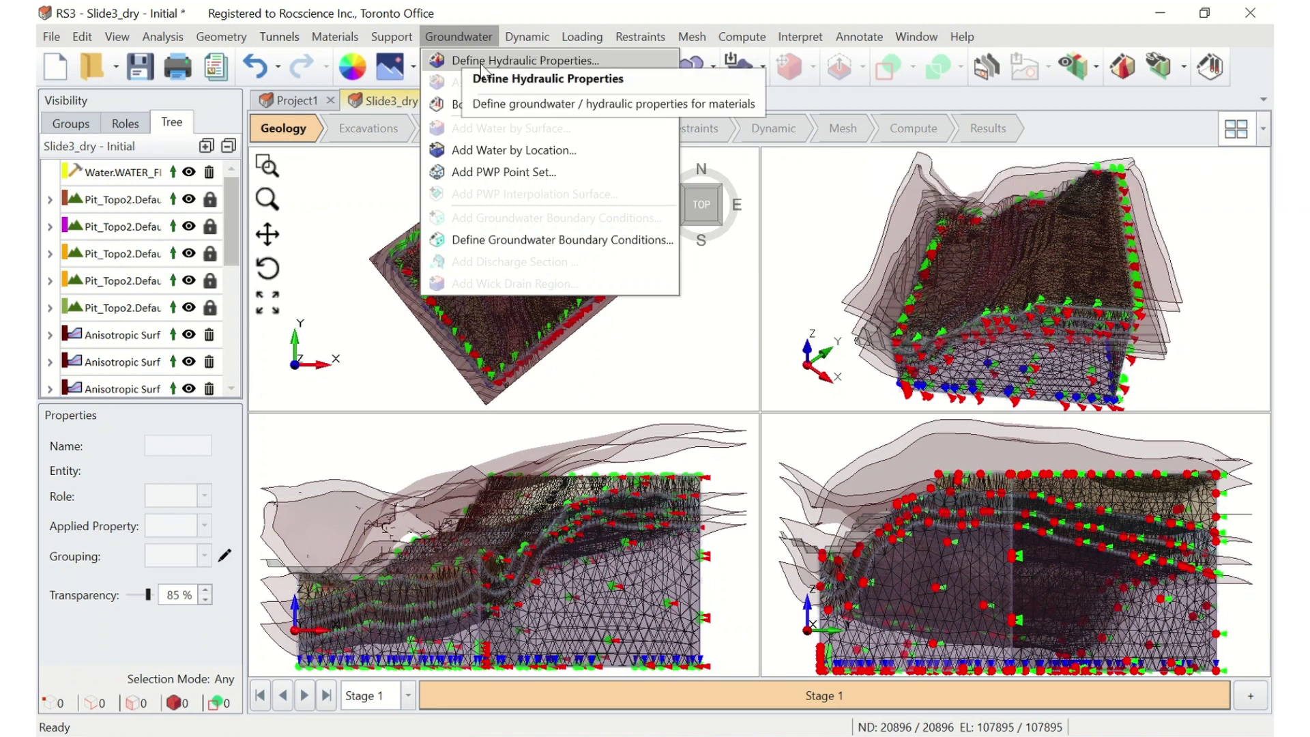
click(481, 64)
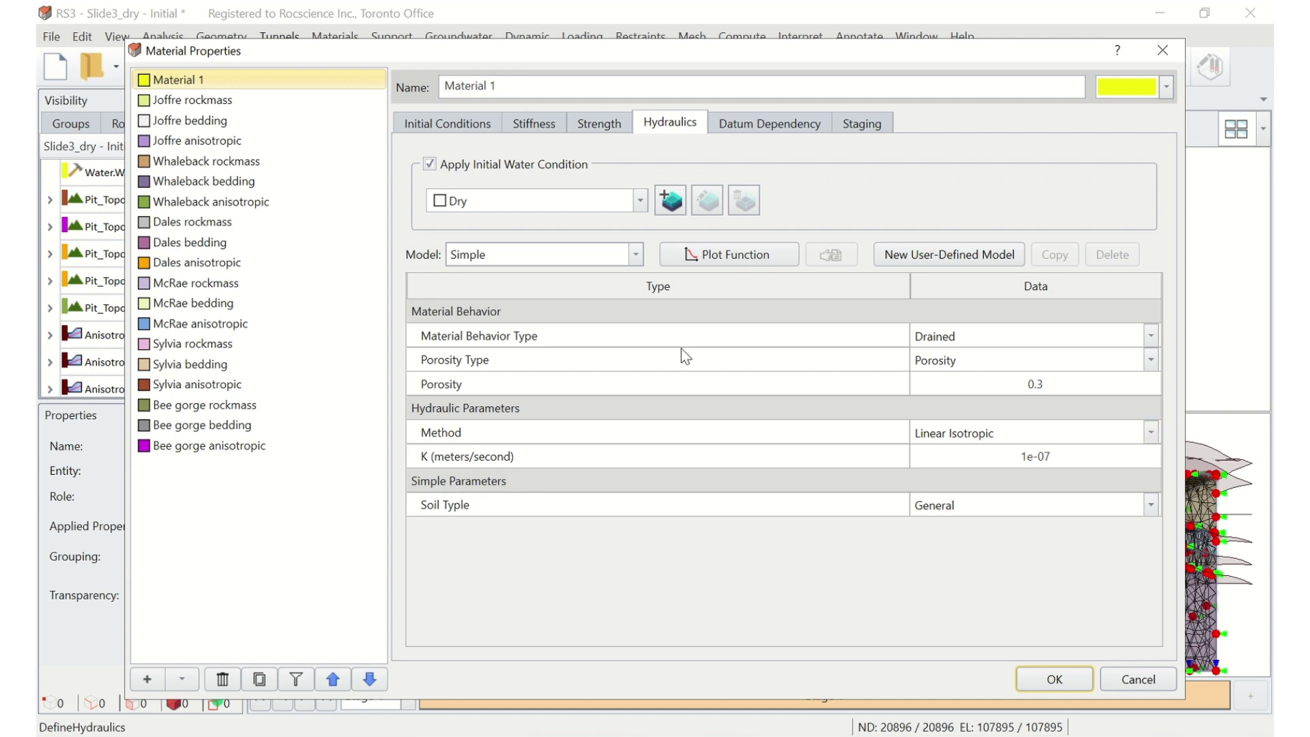
click(252, 224)
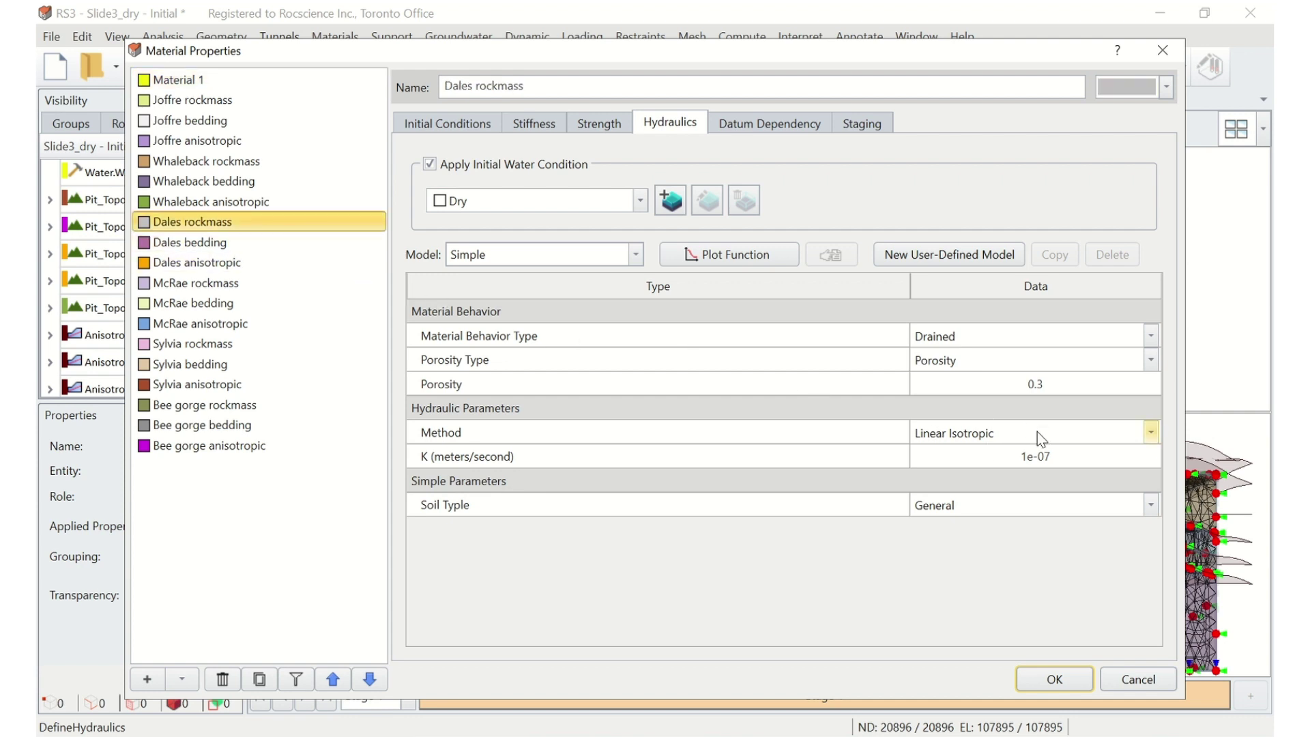
click(1068, 458)
key(BackSpace)
text(6)
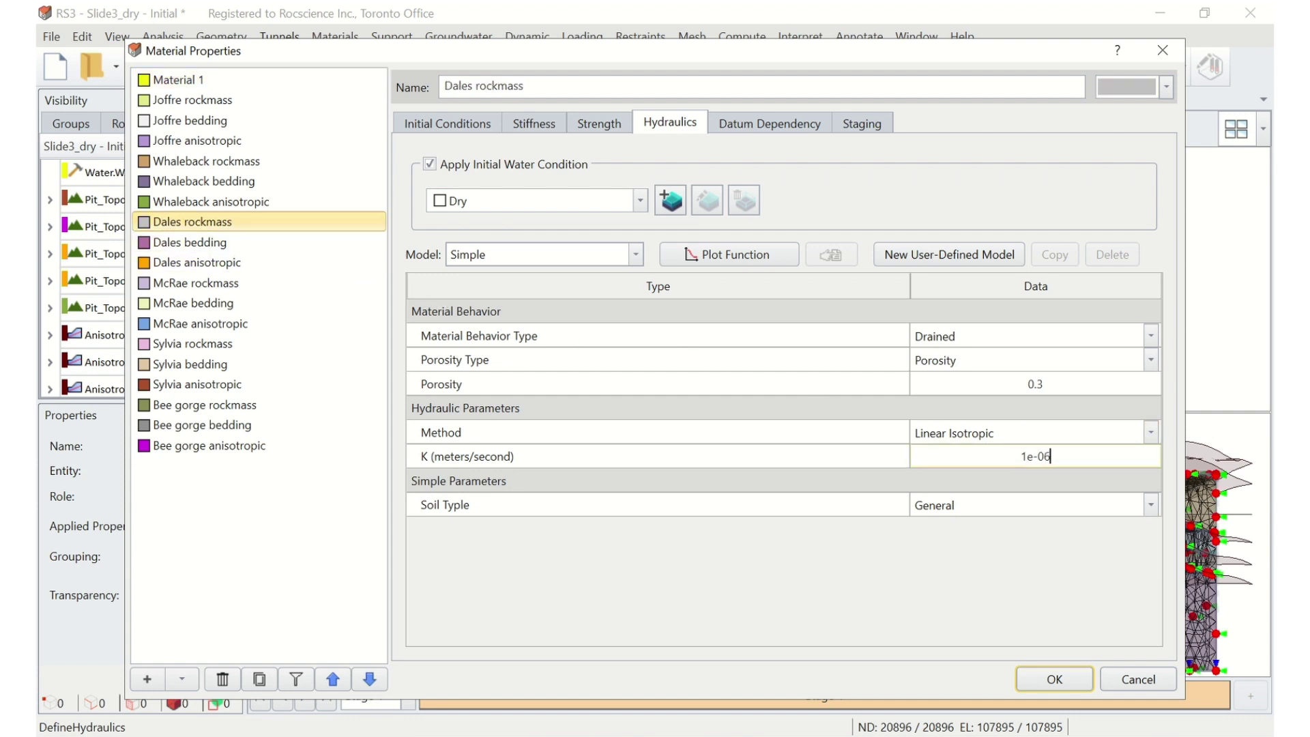
- Set the permeability K of both Dales bedding and Dales anisotropic to 1e-06 meters/second
click(321, 243)
click(1062, 454)
key(BackSpace)
text(6)
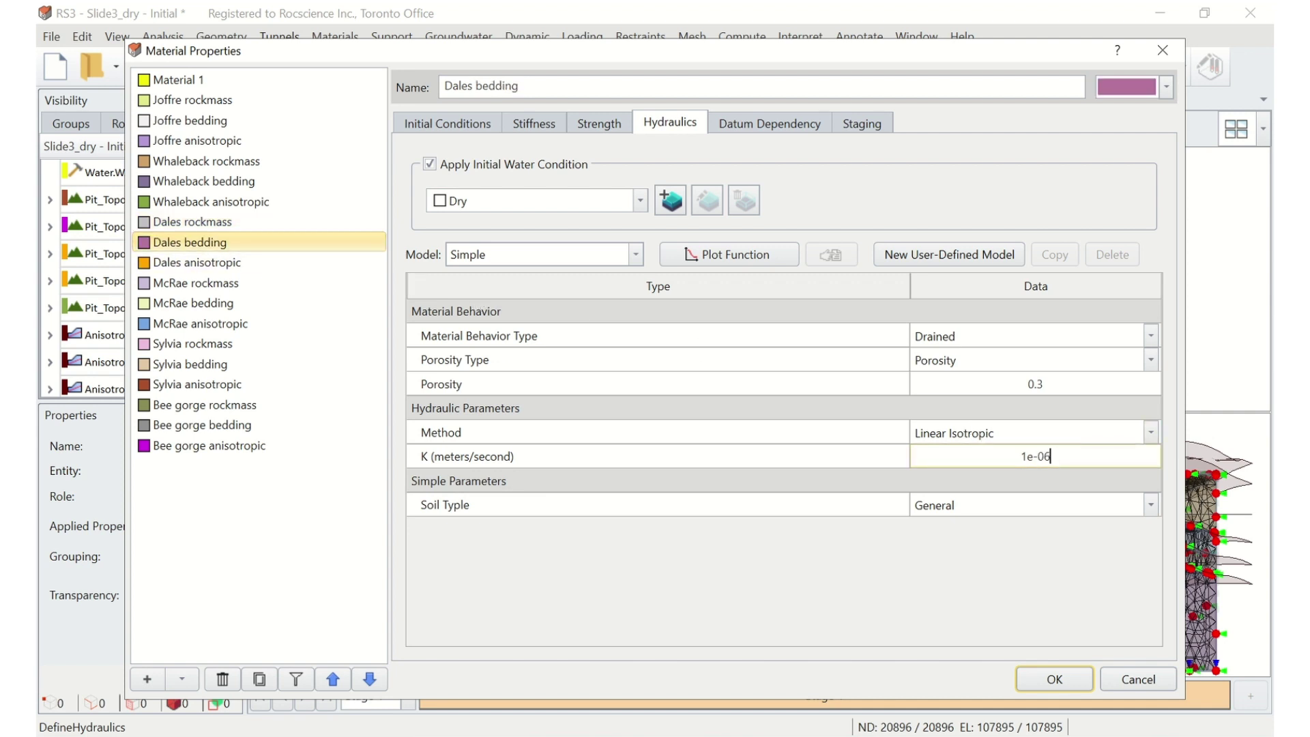
click(324, 264)
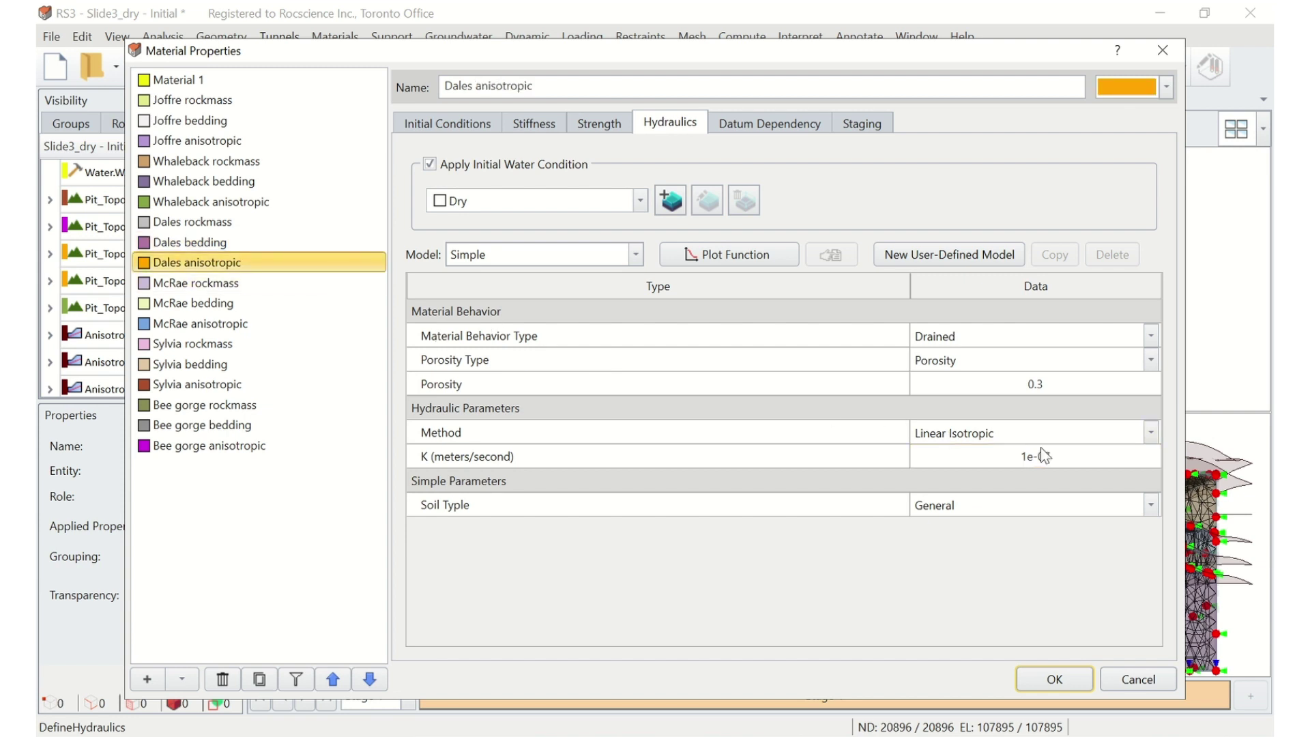
click(1067, 456)
key(BackSpace)
text(6)
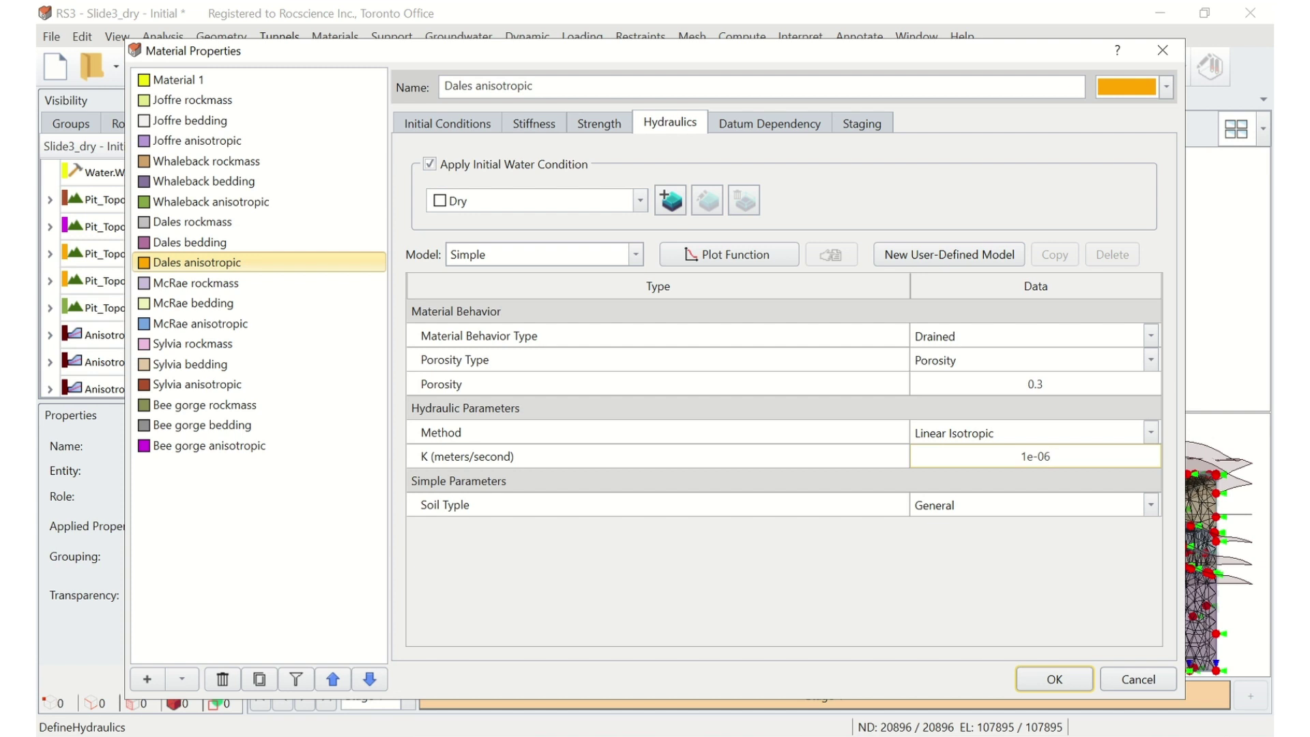
- Set the permeability K of Sylvia rockmass to 1e-06 meters/second
click(340, 346)
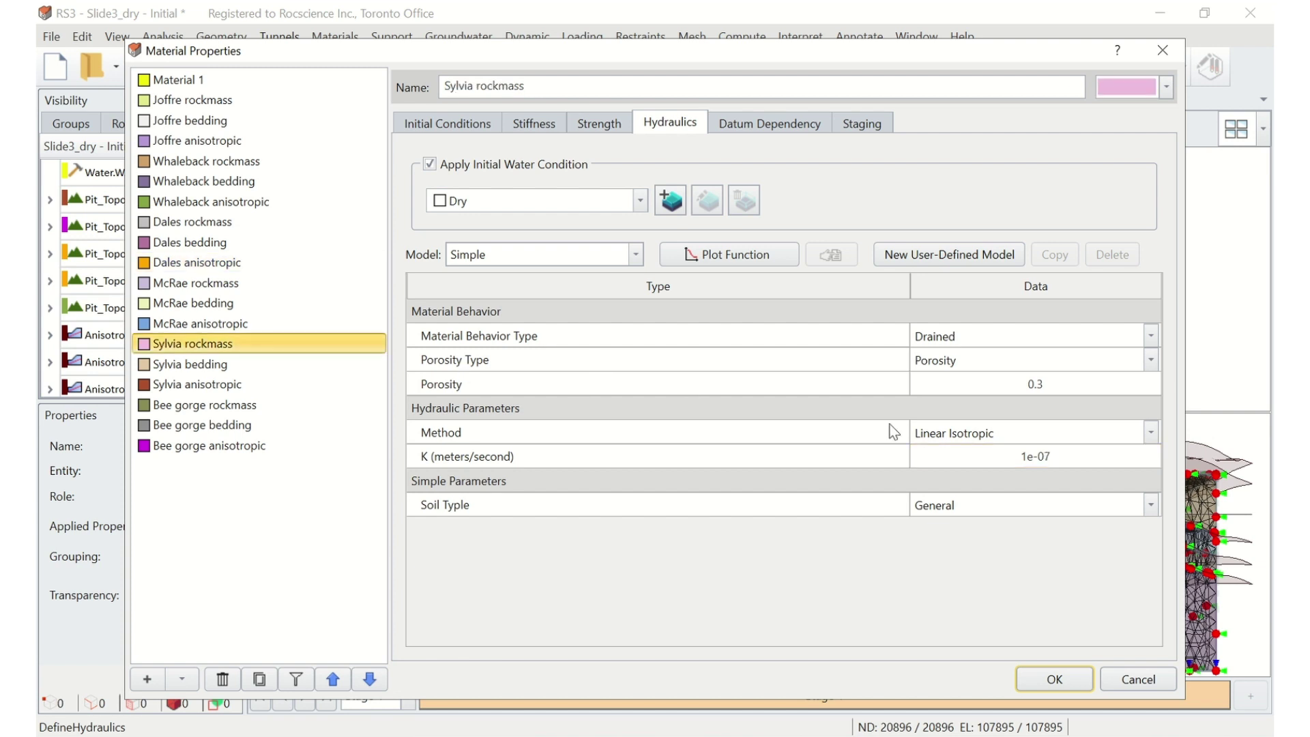
click(1063, 462)
key(BackSpace)
text(6)
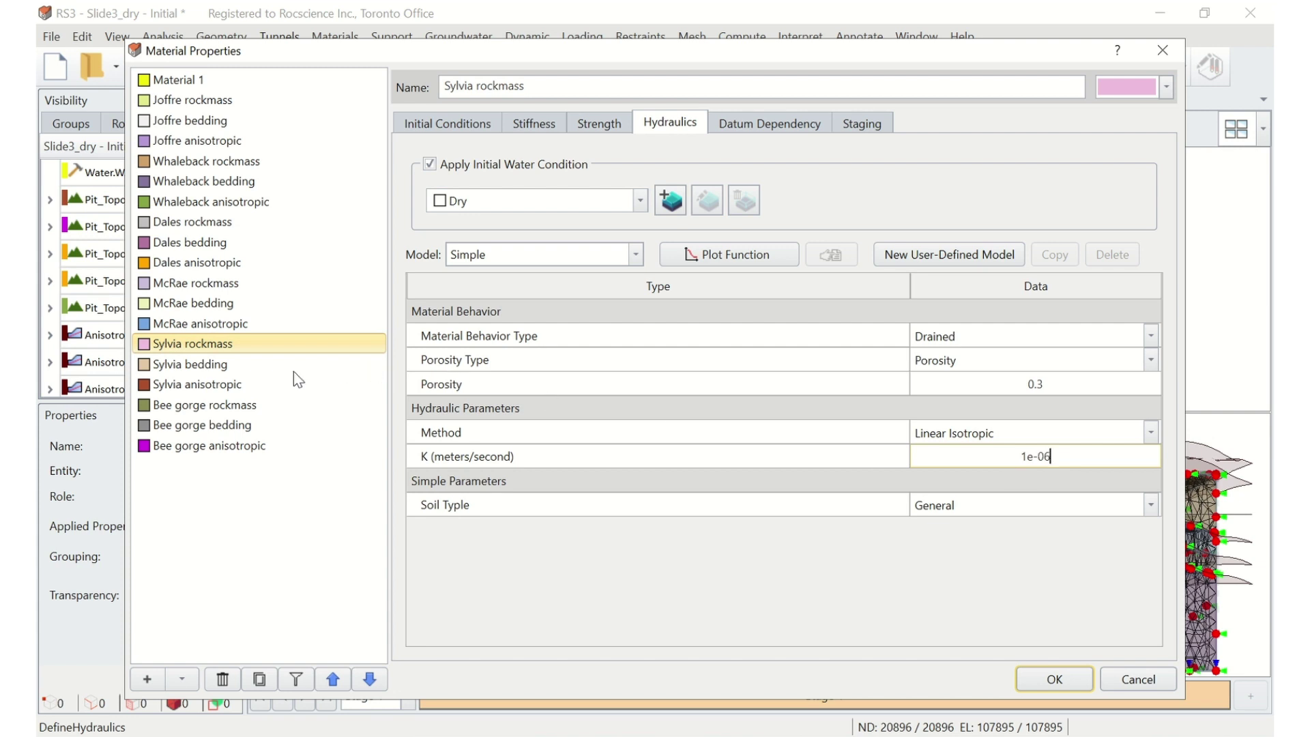
- Set the permeability K of both Sylvia bedding and Sylvia anisotropic to 1e-06 meters/second and accept the material properties
click(210, 367)
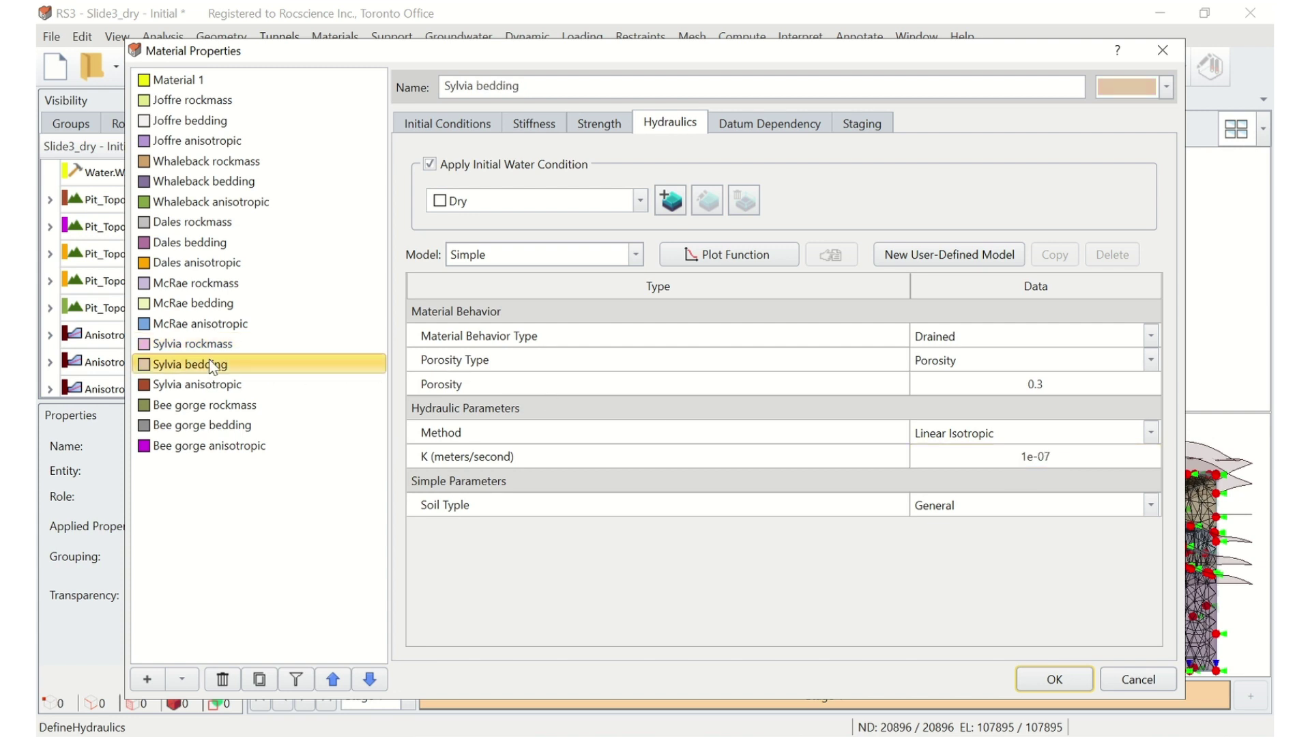
click(1077, 455)
key(BackSpace)
text(6)
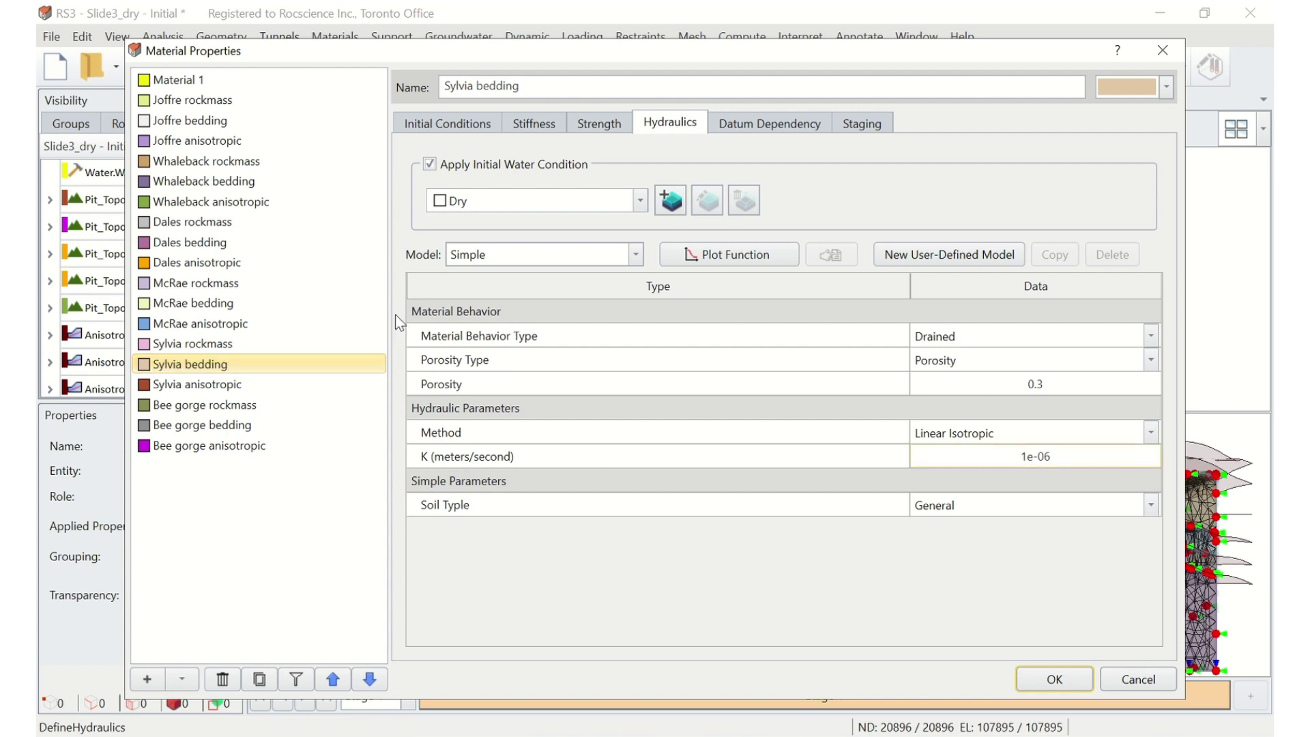
click(246, 391)
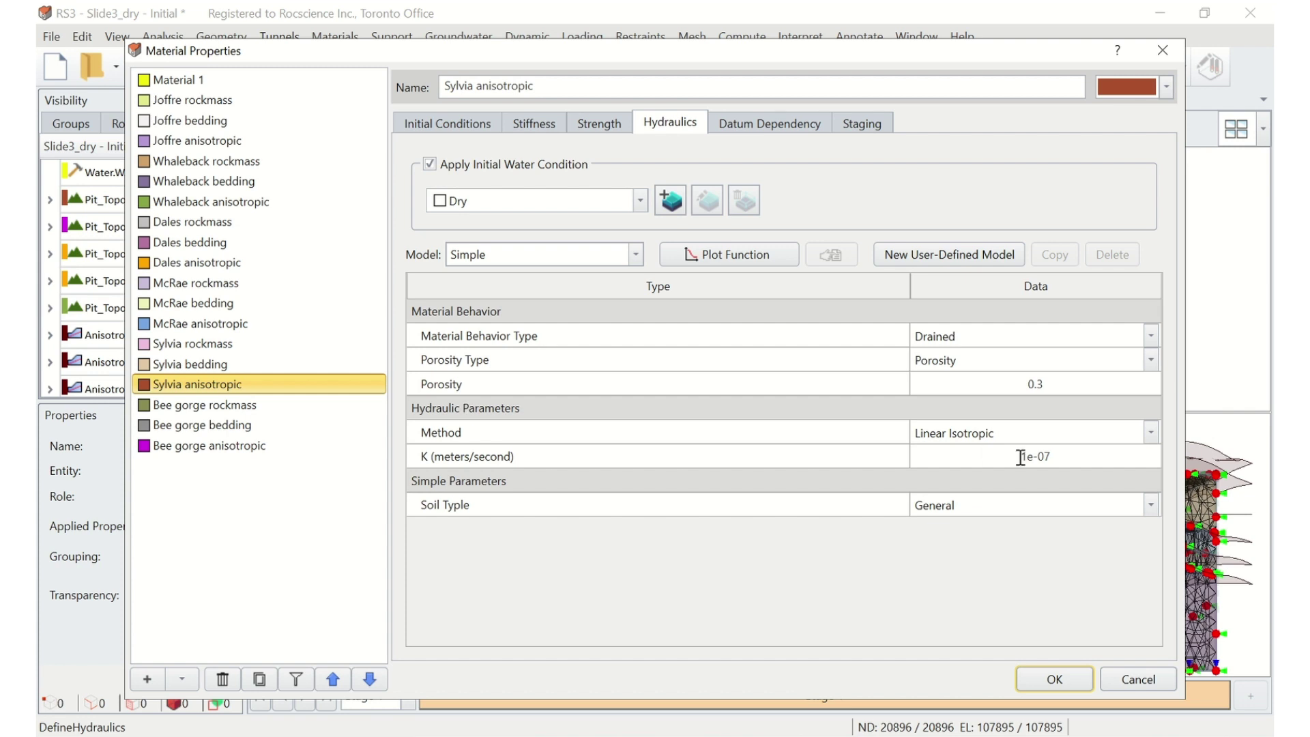
click(1060, 453)
key(BackSpace)
text(6)
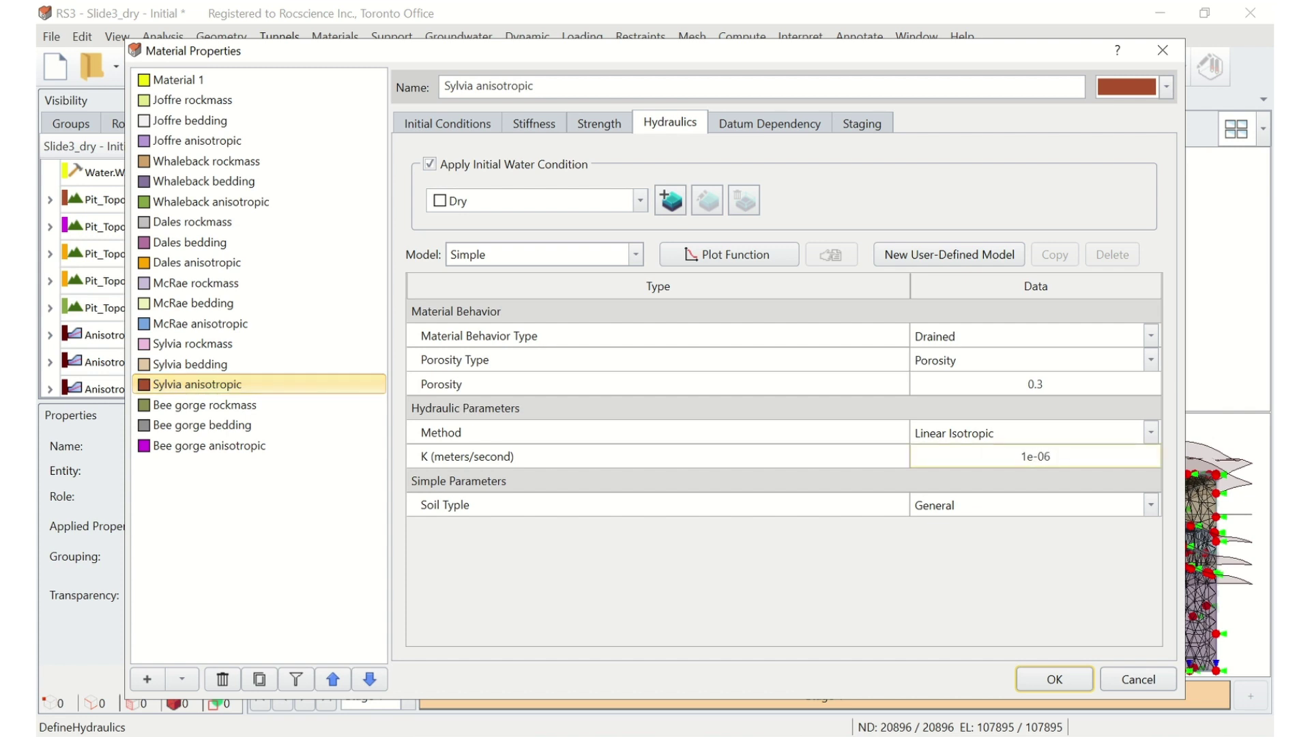
click(1082, 678)
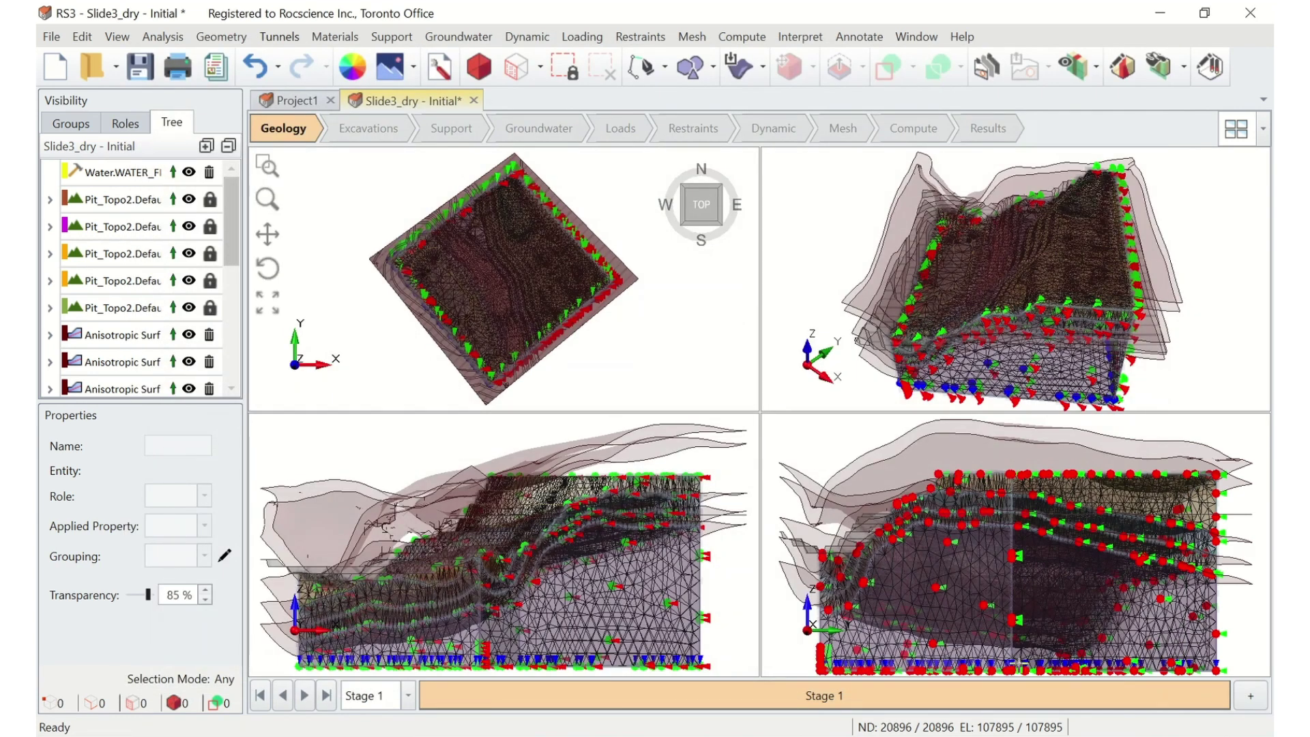
- Define a groundwater boundary condition named RL460 with a Total Head value of 460 m
click(490, 41)
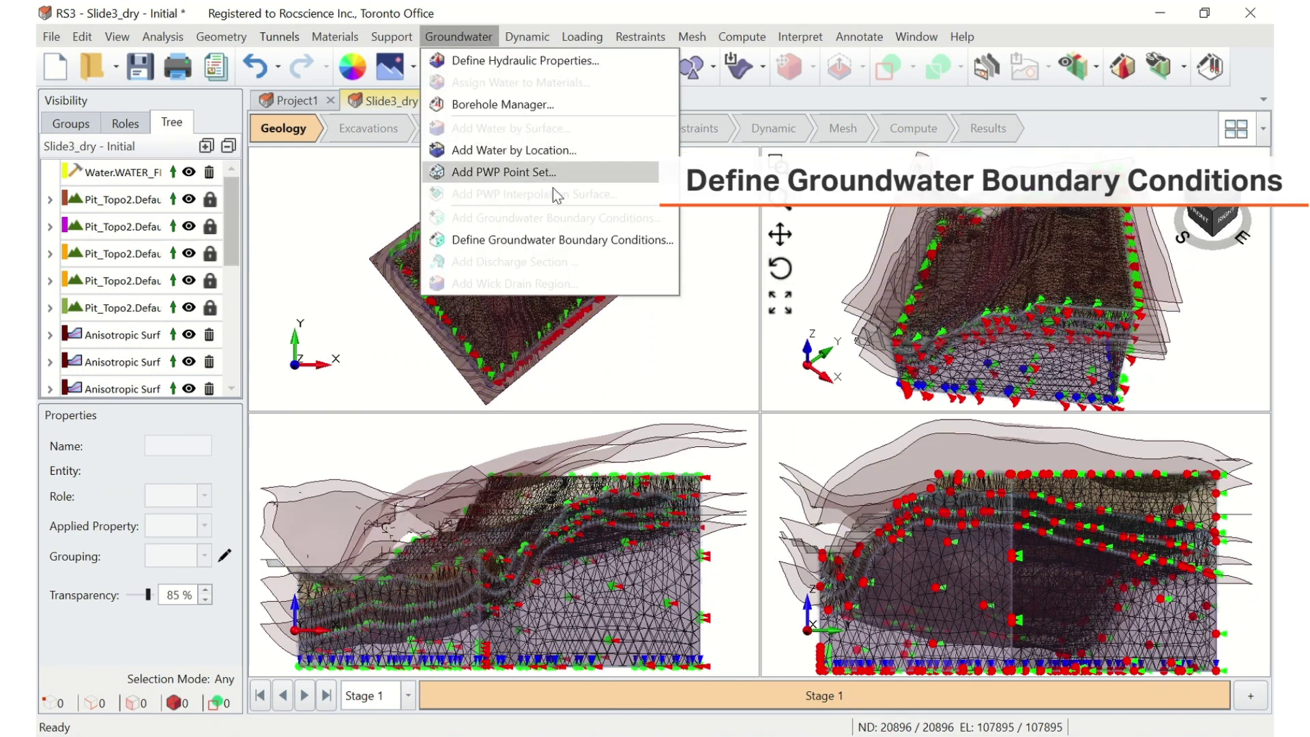
click(582, 243)
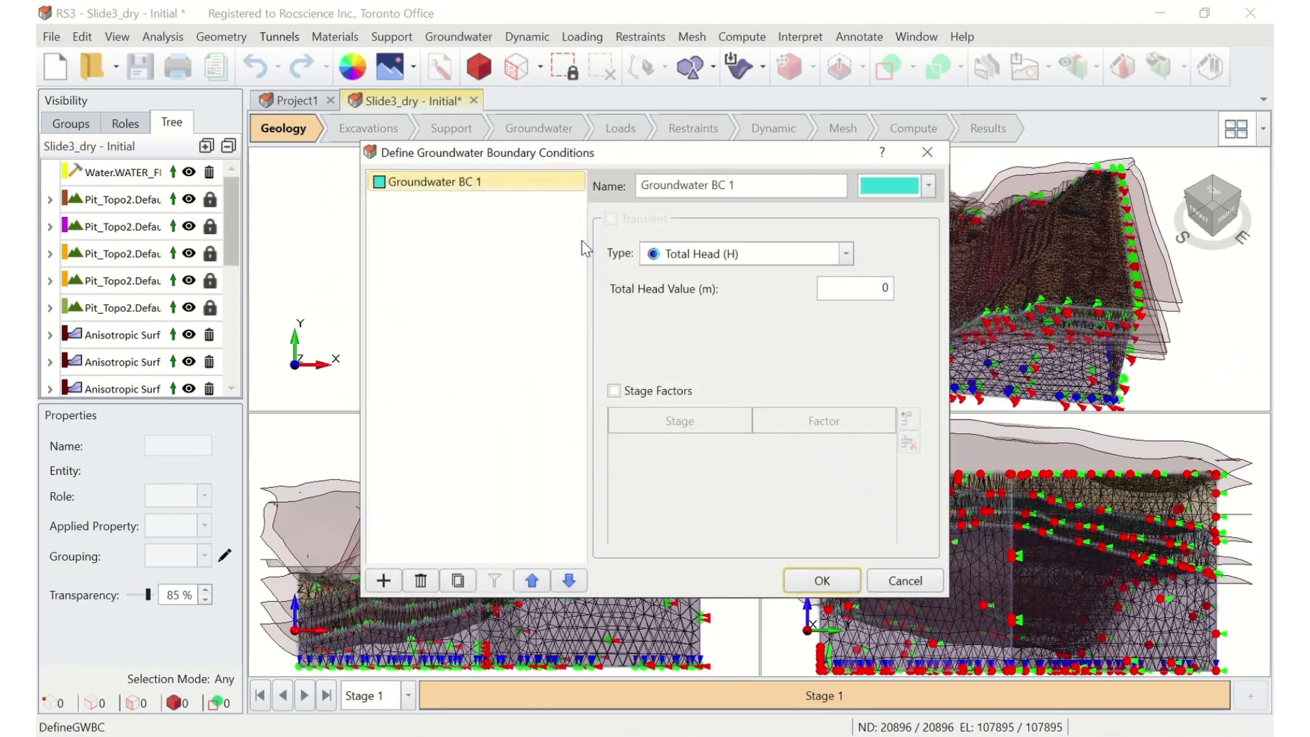
drag(772, 177, 619, 178)
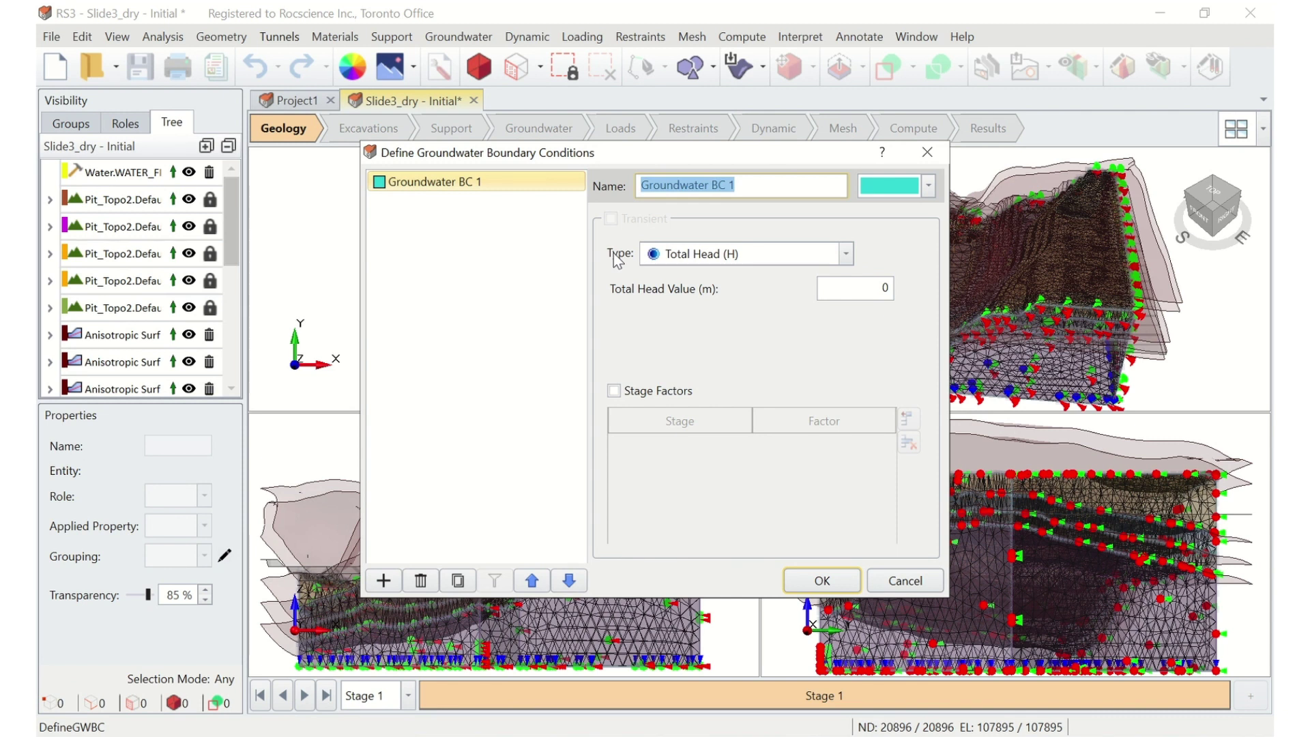
text(RL)
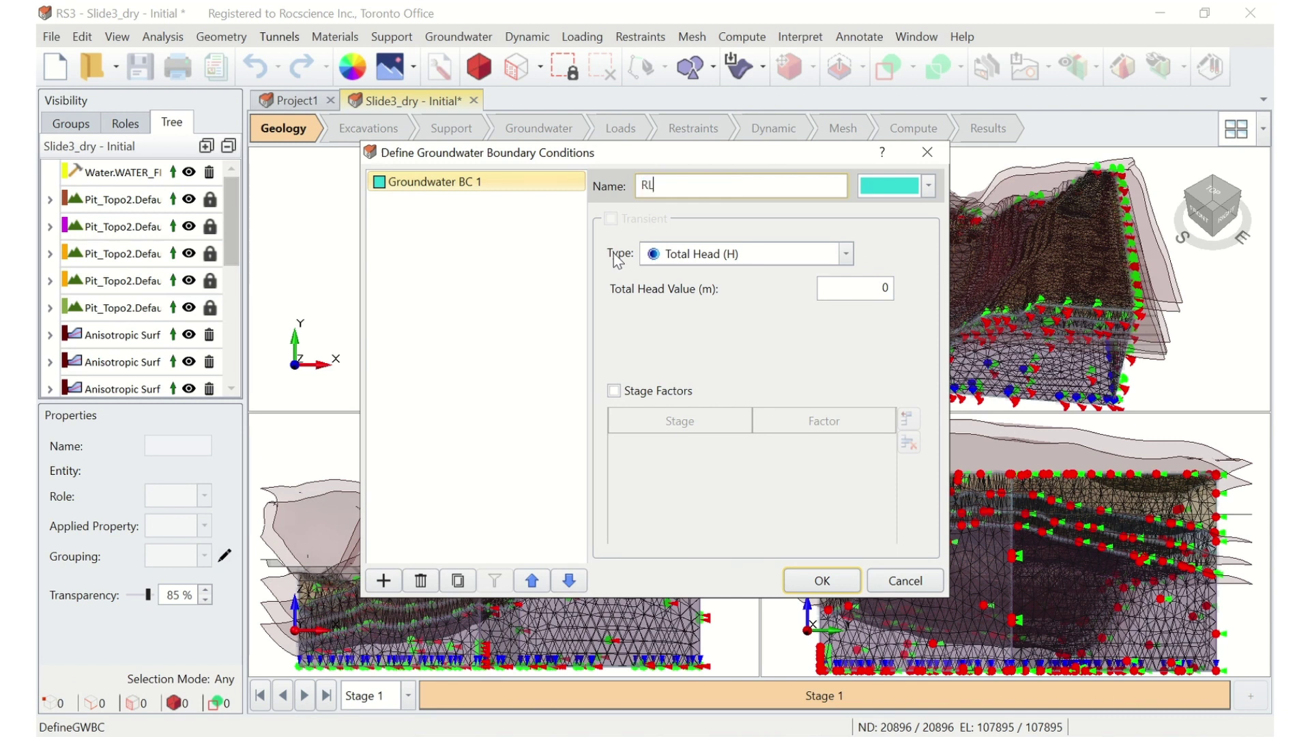
text(460)
click(848, 287)
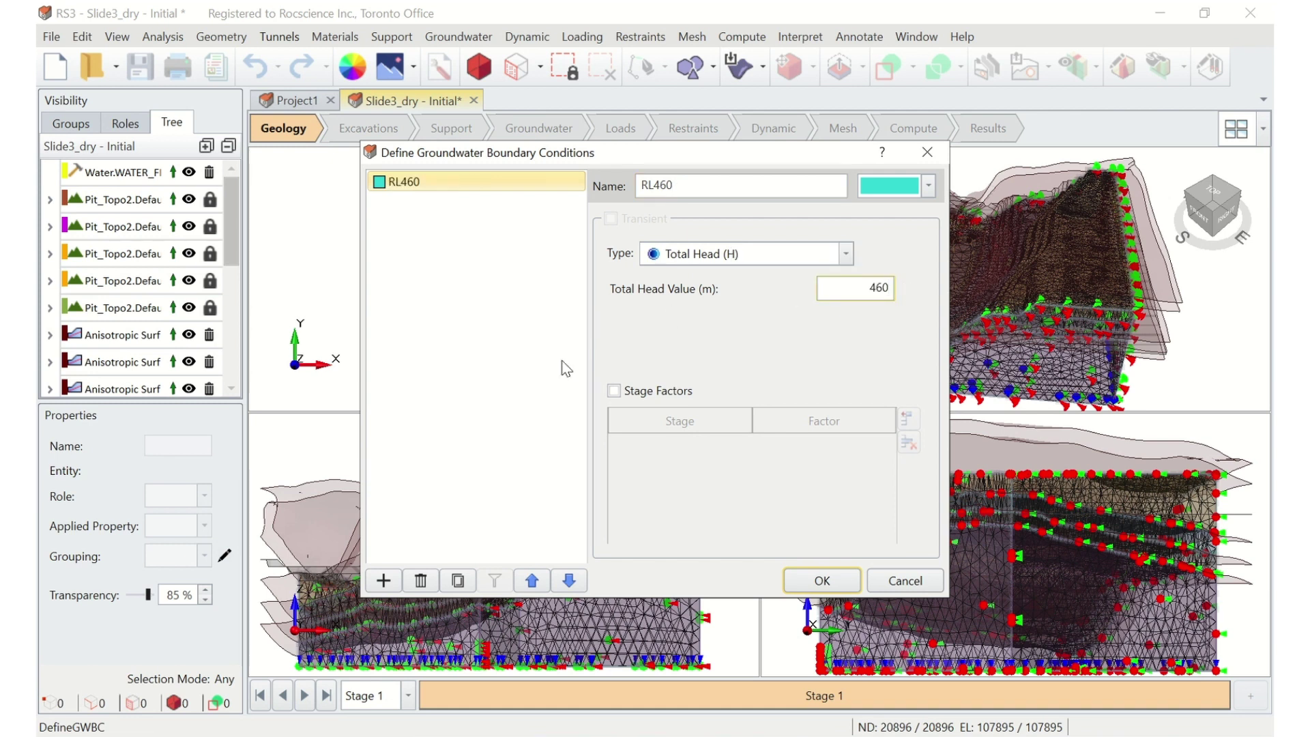
- Add a second groundwater boundary condition named Unknown, set its type to Unknown (P=0 or Q=0), and accept the definitions
click(391, 581)
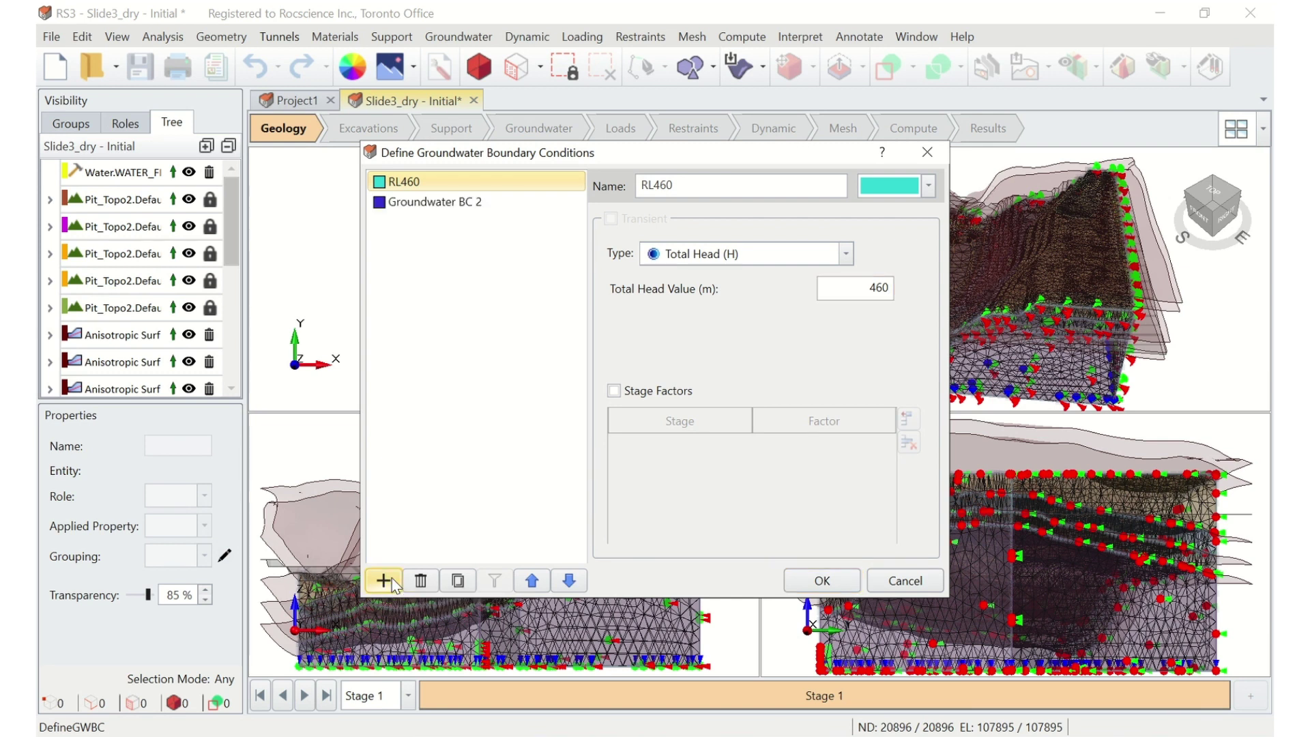
click(480, 205)
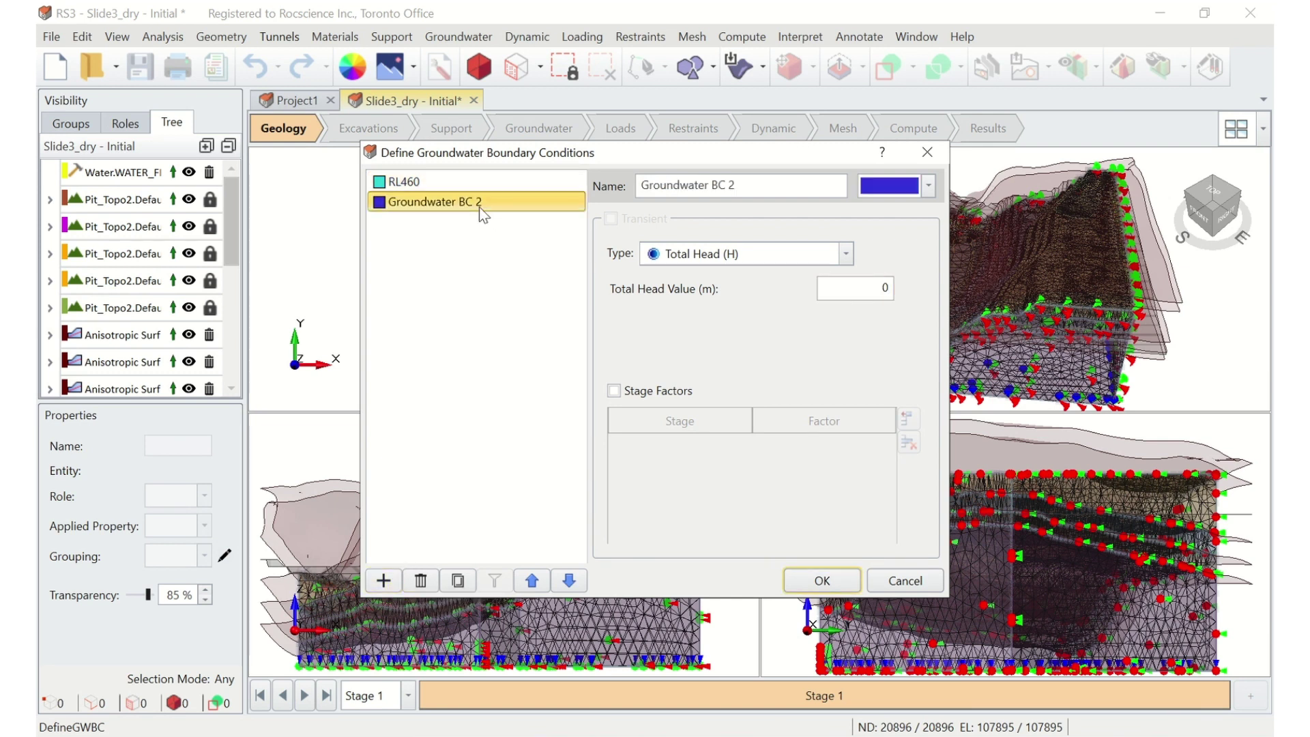
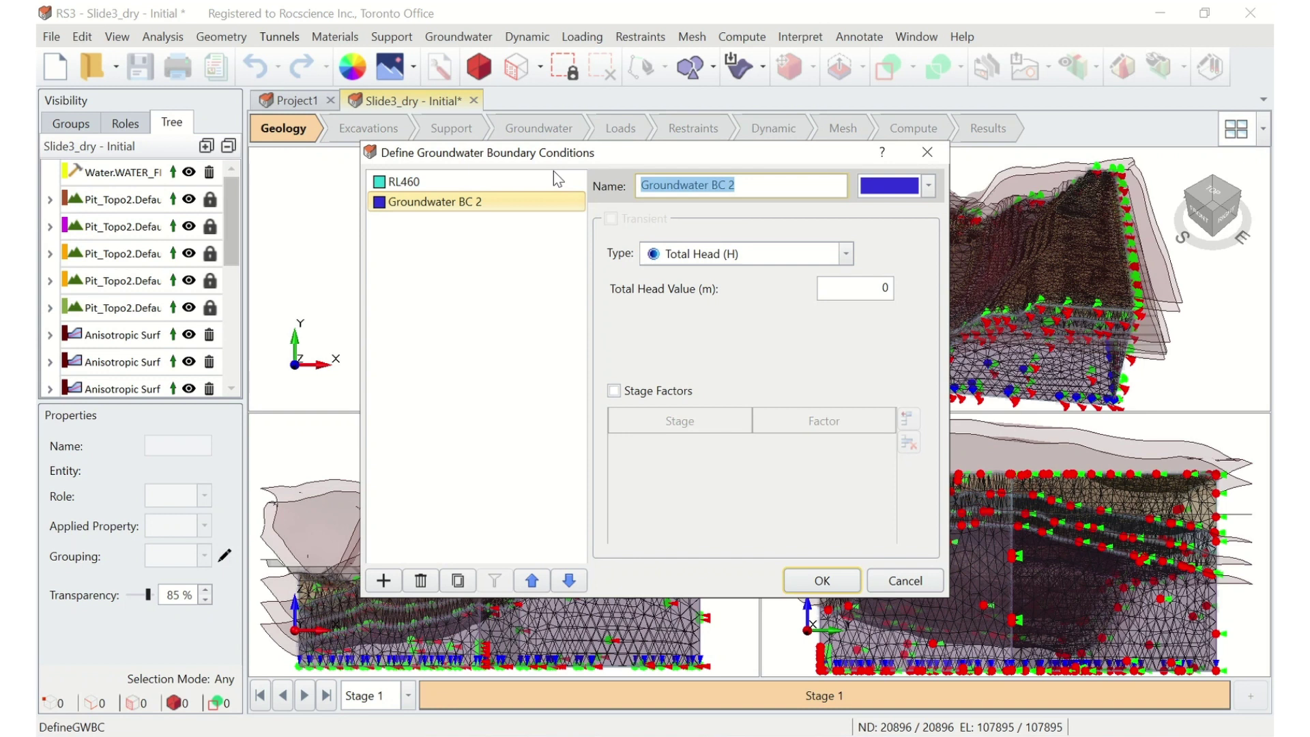
text(Unknown)
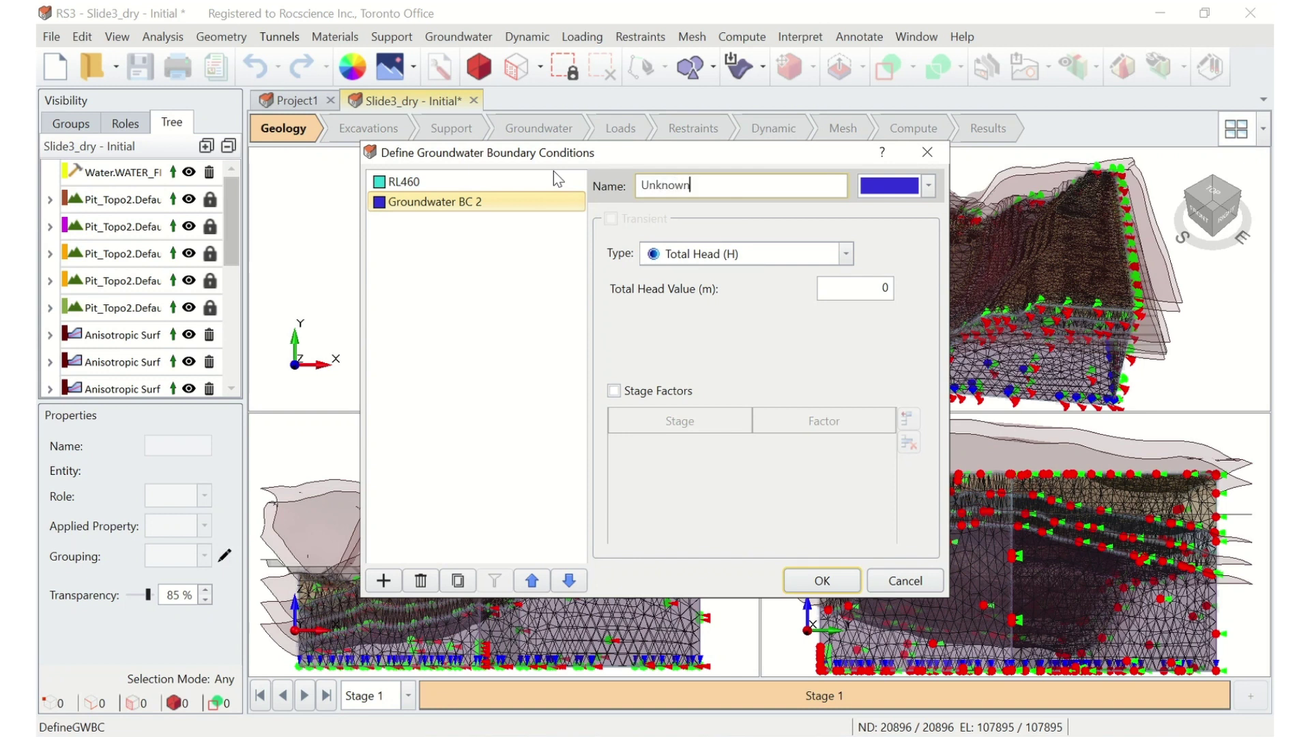
click(847, 257)
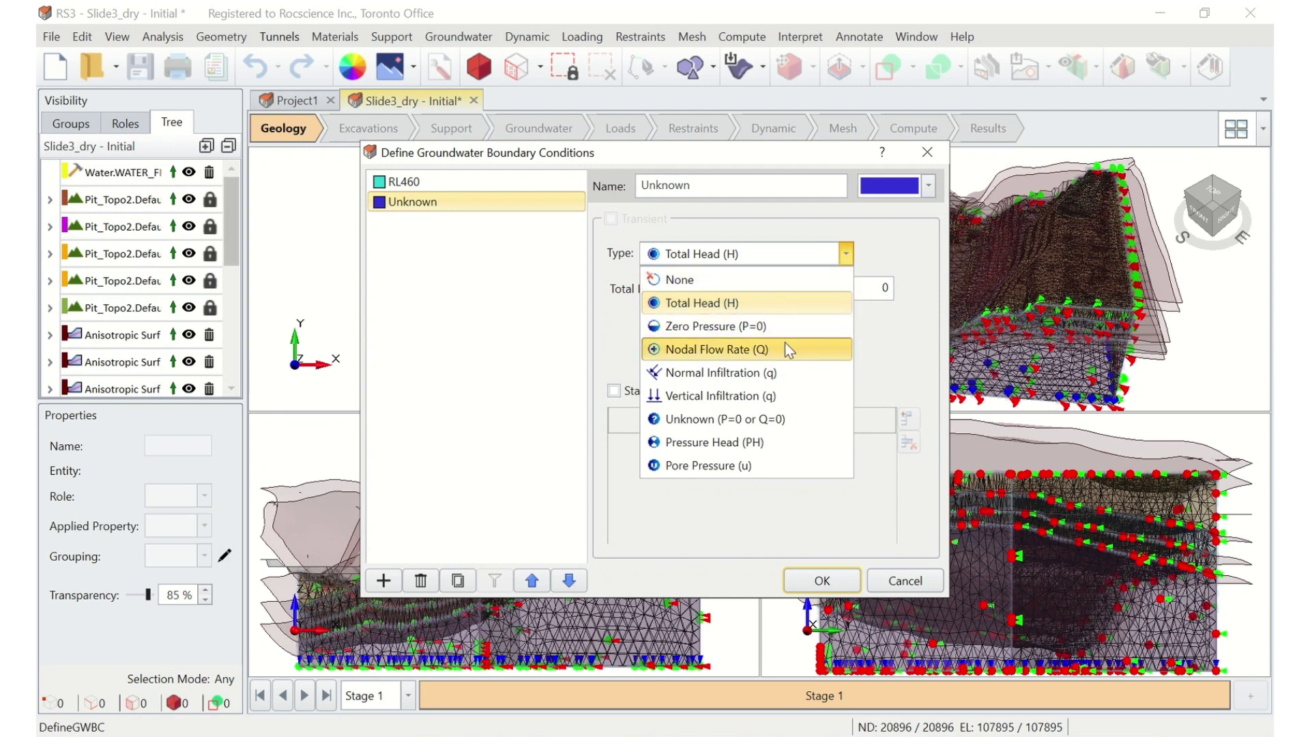
click(782, 421)
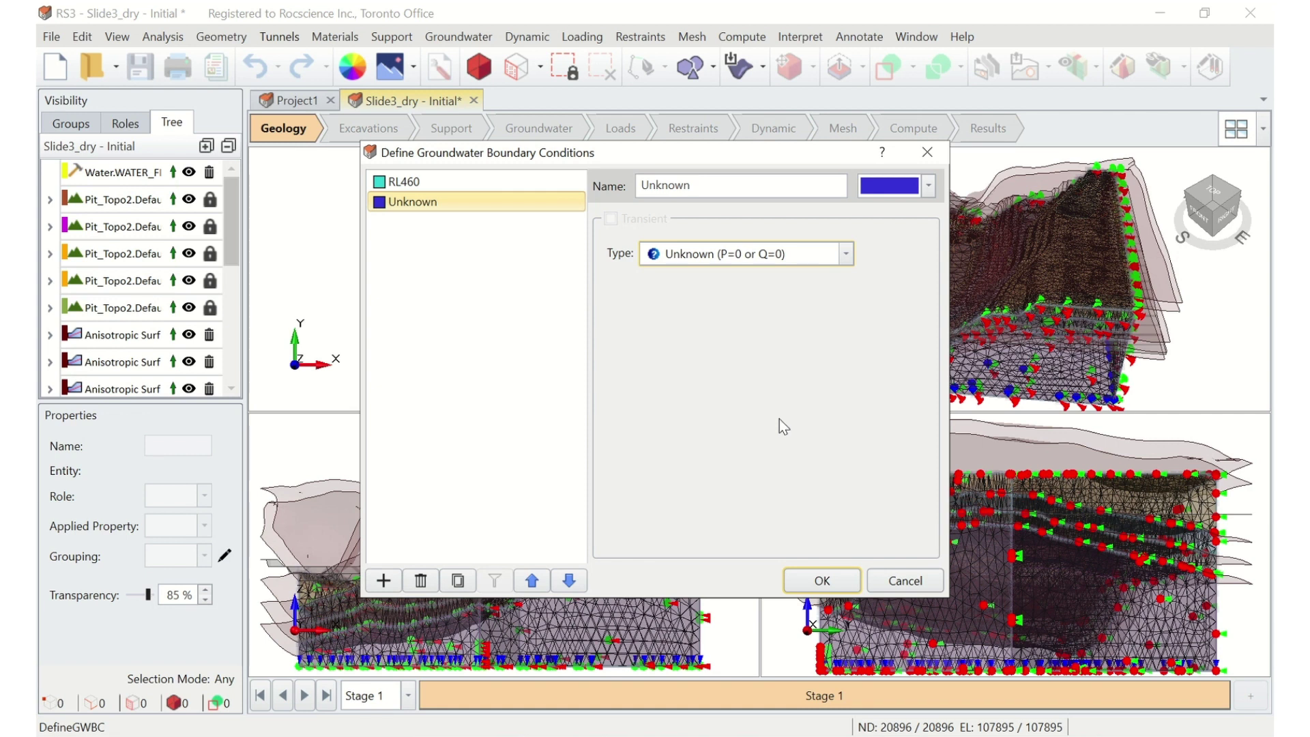
click(792, 580)
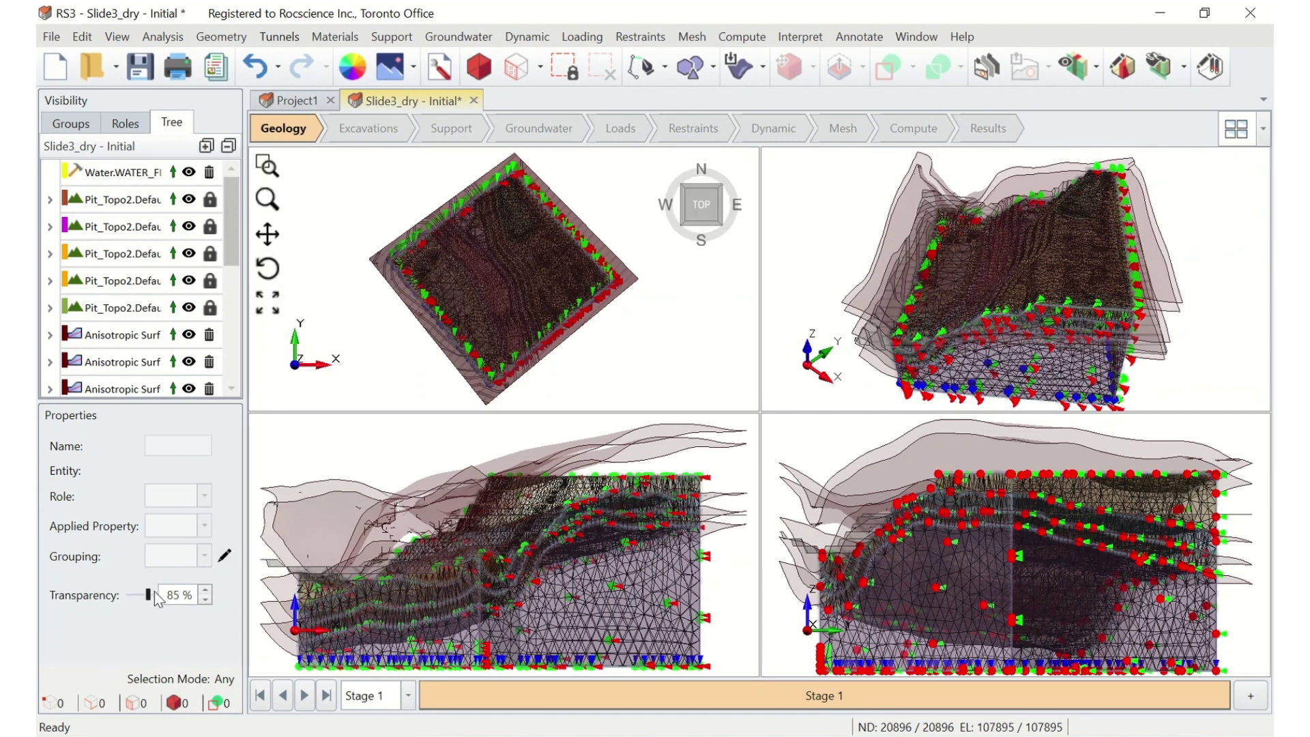
- Set the model transparency to 0% and maximize the 3D perspective view
drag(246, 580, 299, 579)
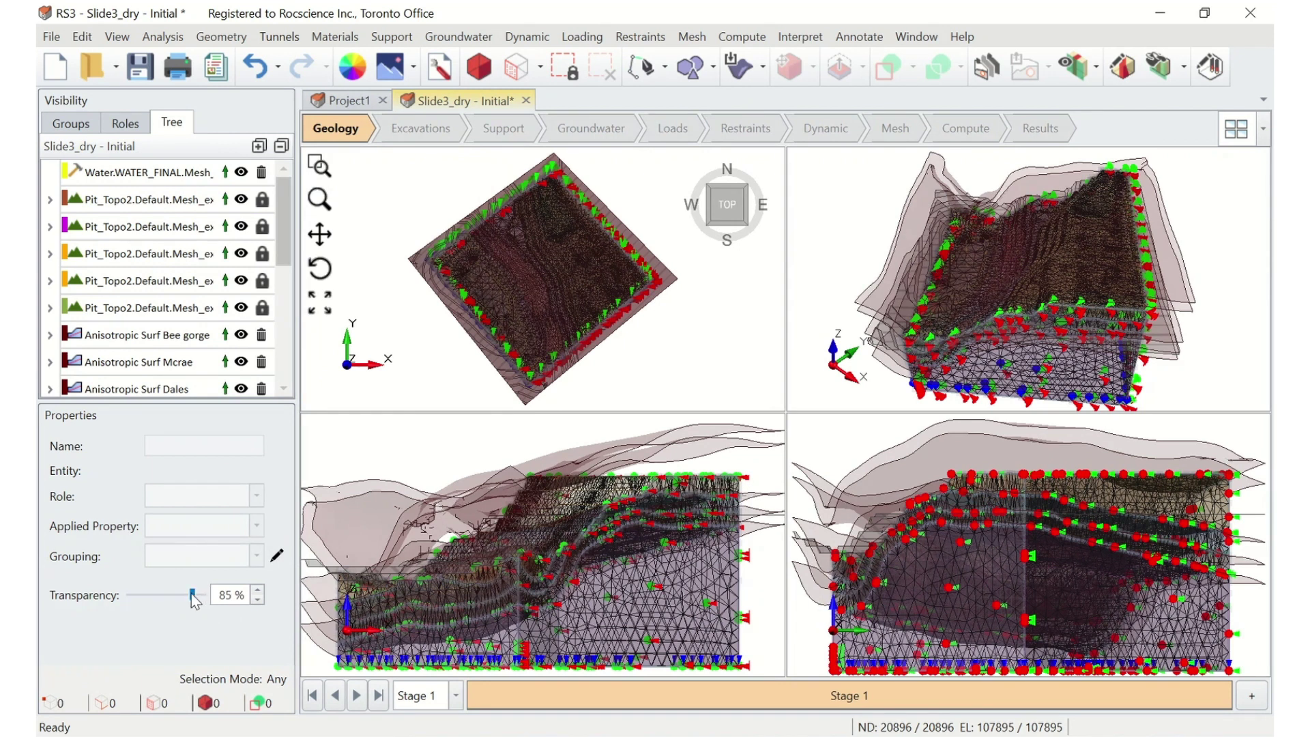
drag(194, 595, 127, 600)
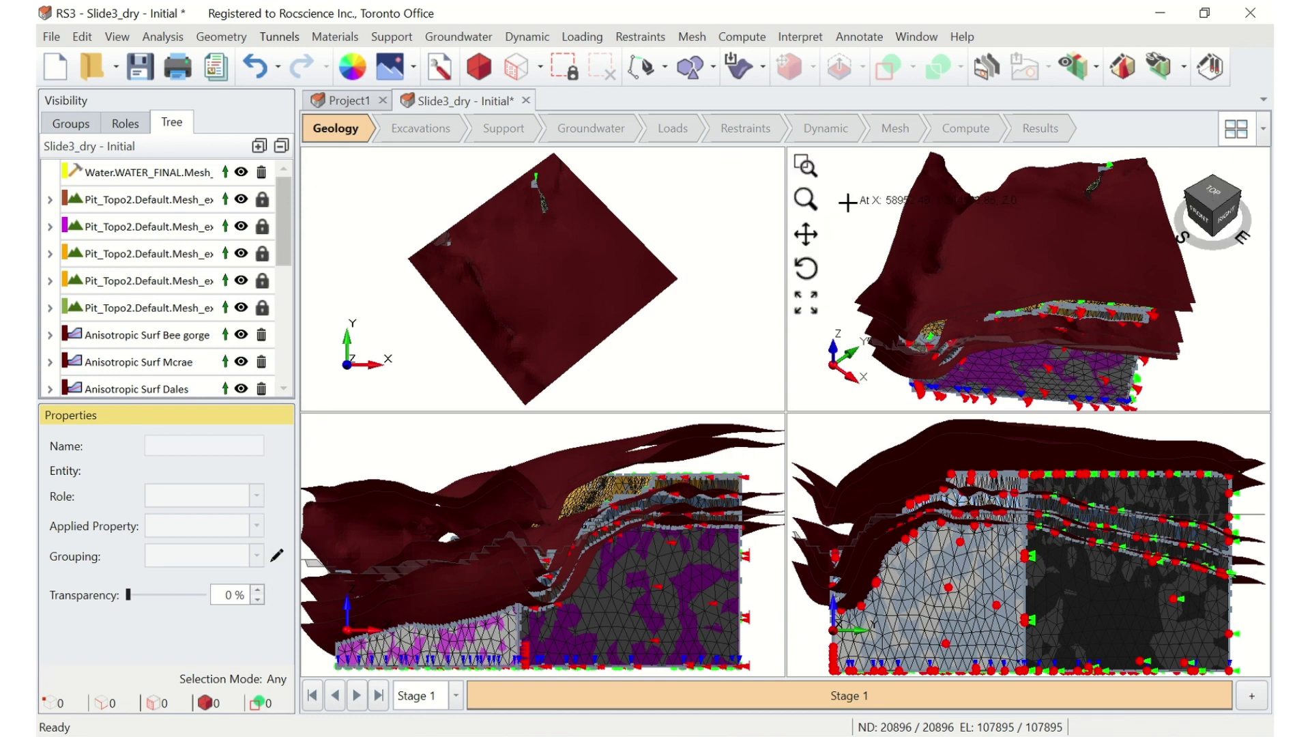
double_click(848, 200)
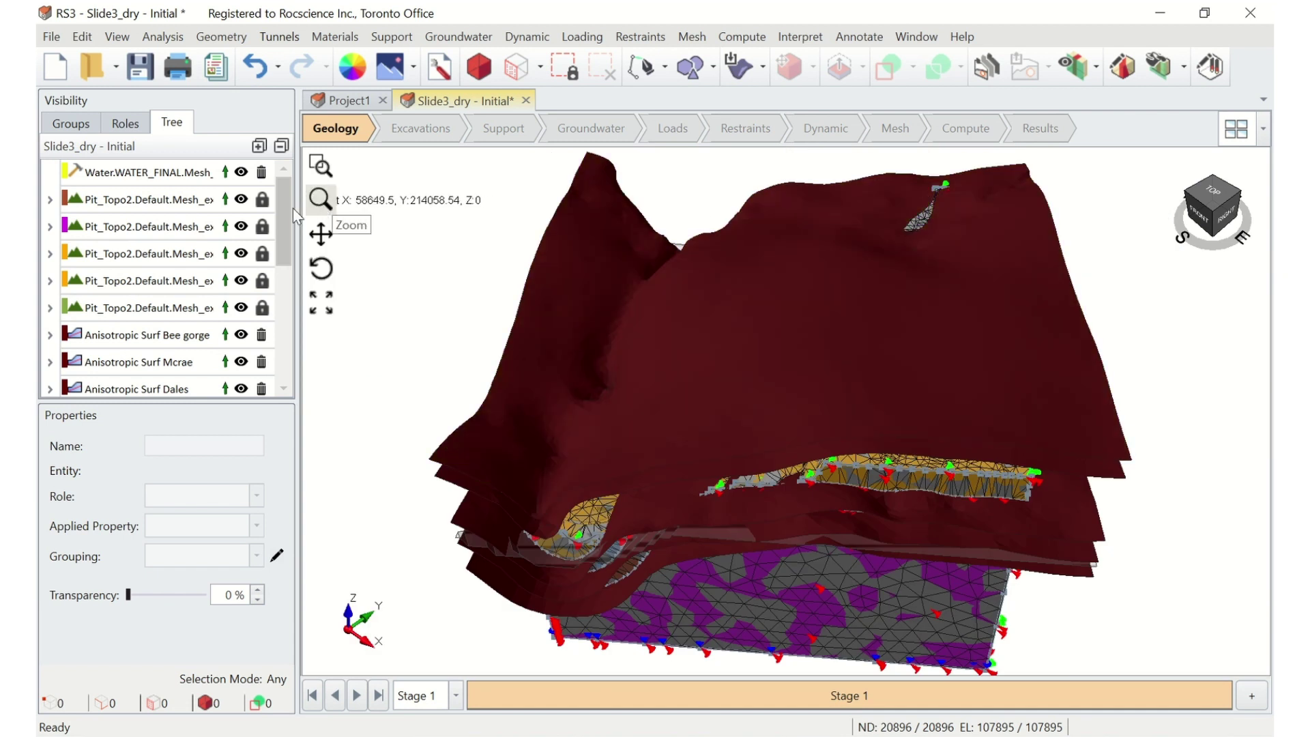
- Hide the WATER_FINAL surface and the Bee gorge, Mcrae, Dales, Sylvia and Whaleback anisotropic surfaces
click(242, 173)
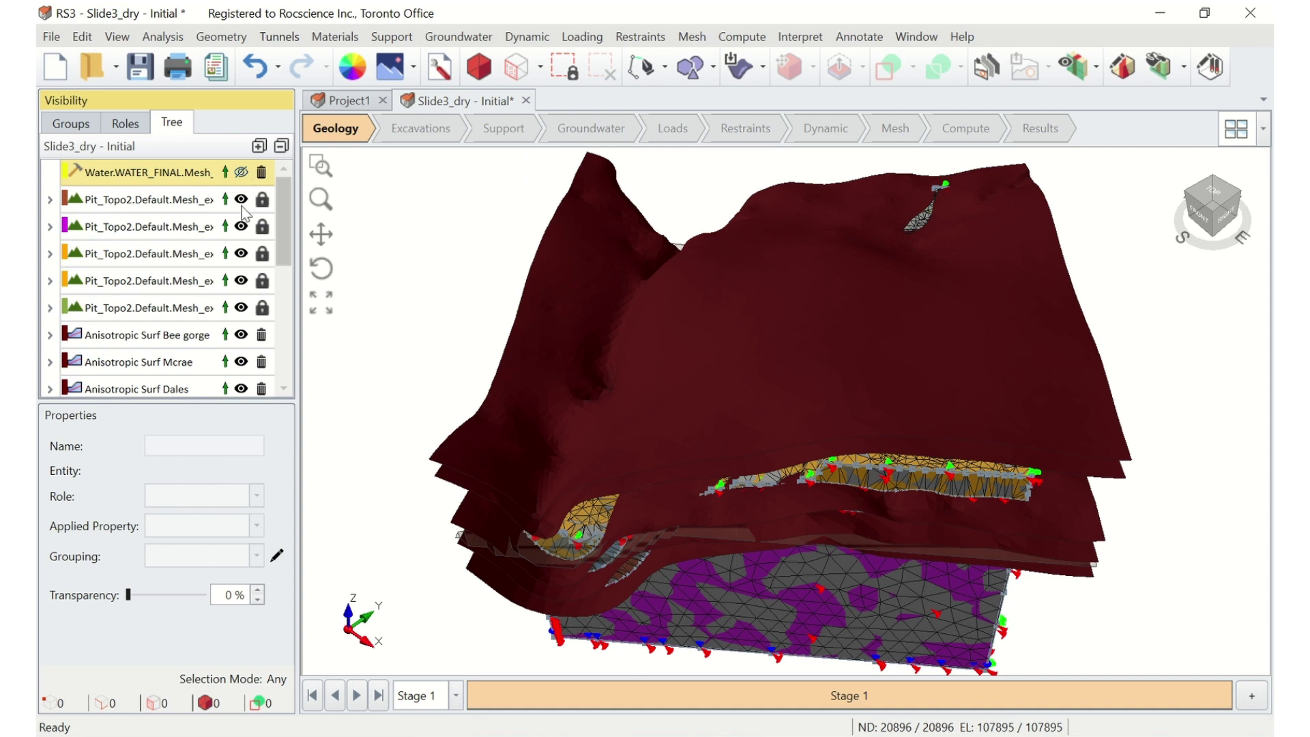
drag(284, 228, 284, 263)
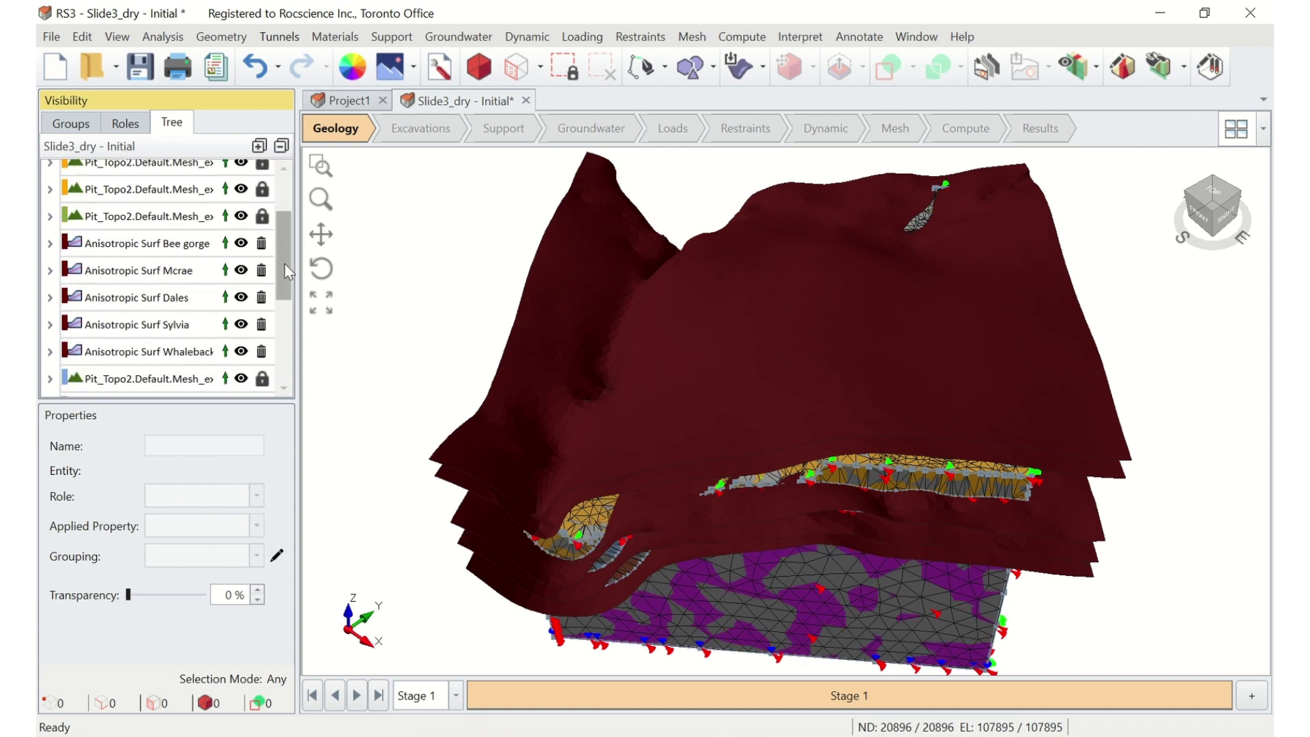
click(242, 245)
click(242, 271)
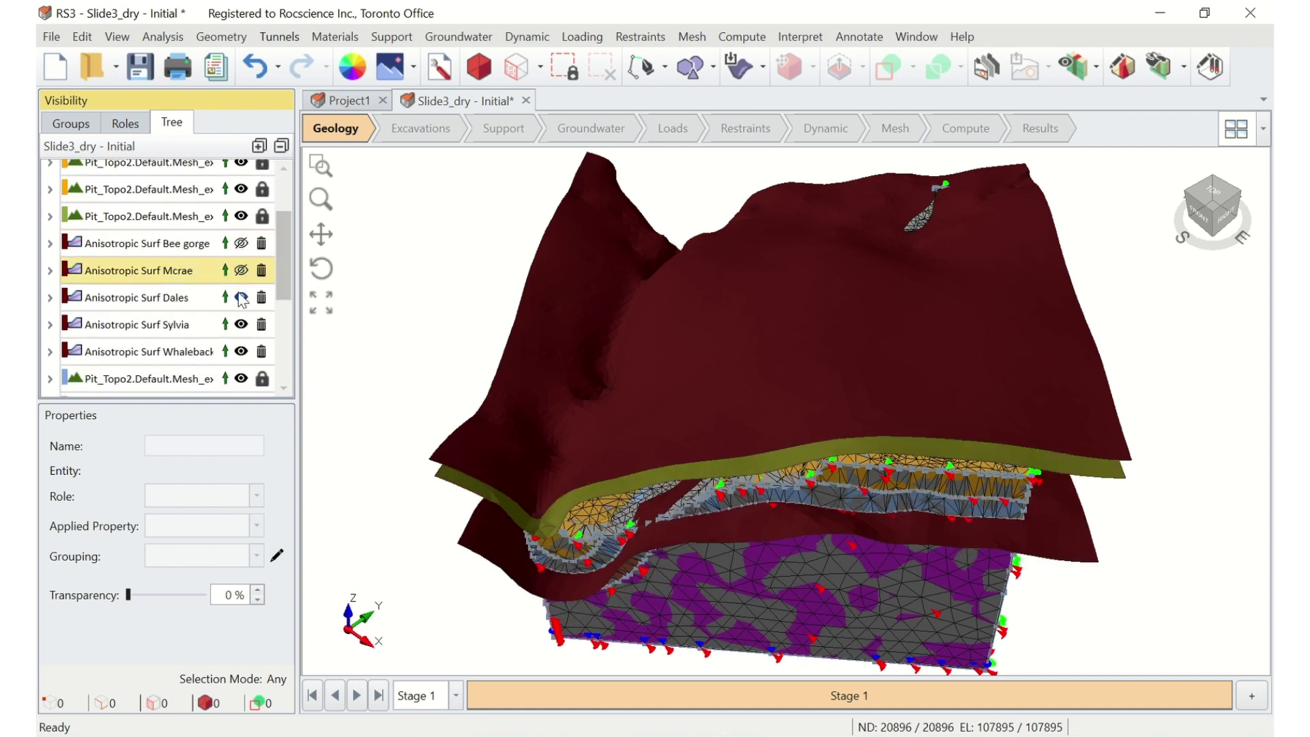
click(241, 298)
click(241, 326)
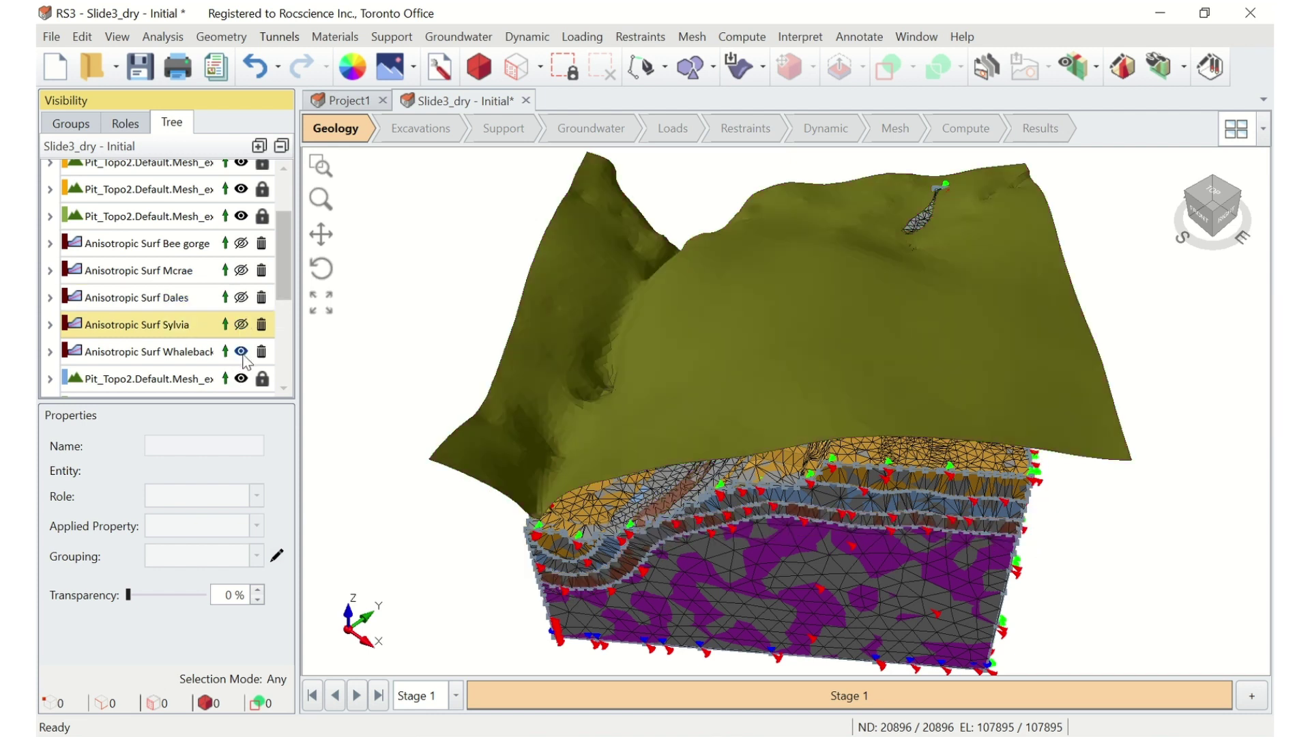
click(242, 352)
- Hide all Restrain XY and Restrain XYZ face, edge and vertex entities as well as the TET4 FE Mesh
drag(288, 262, 276, 343)
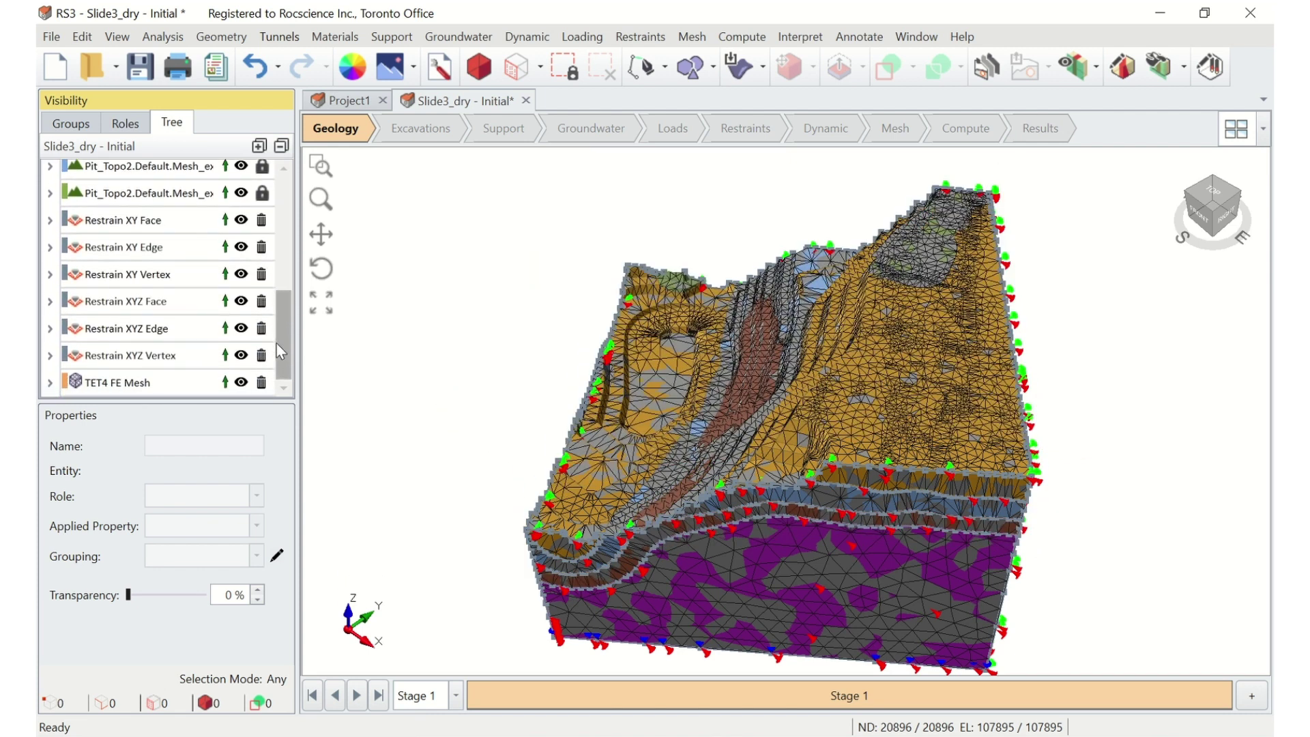
click(242, 220)
click(242, 247)
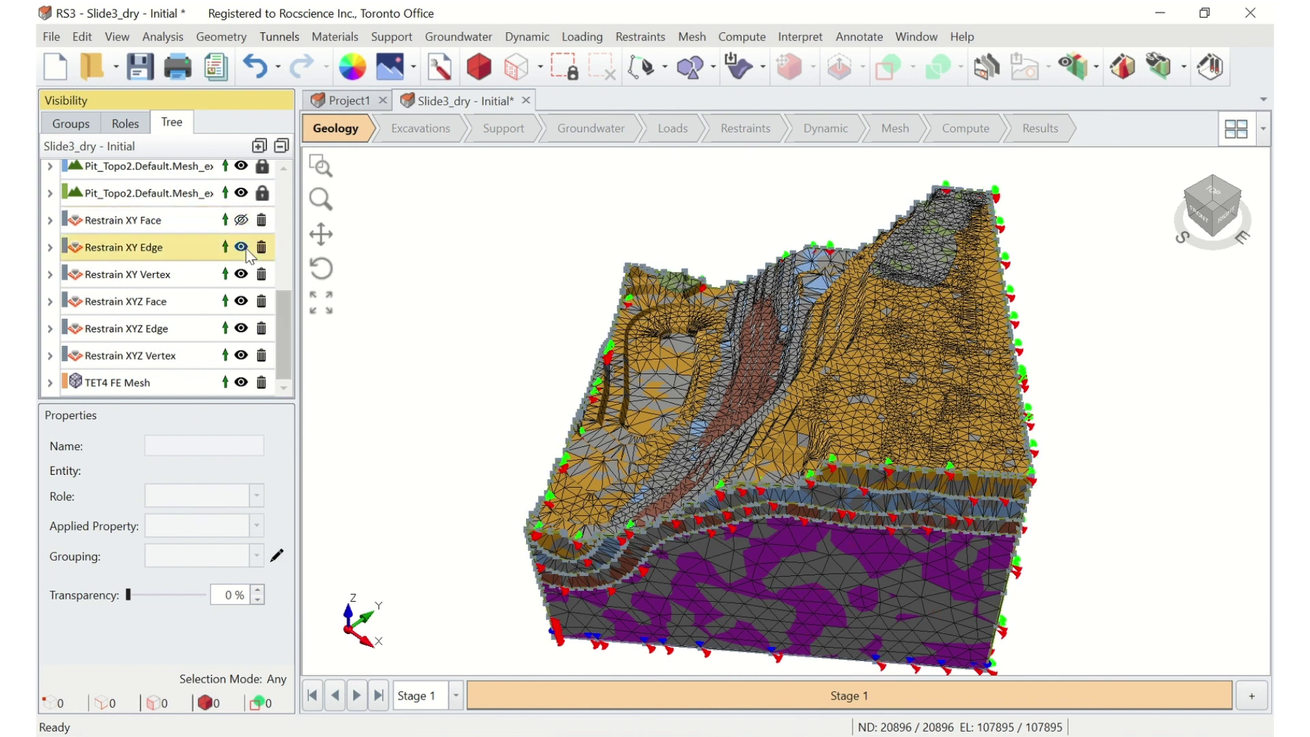
click(242, 273)
click(241, 301)
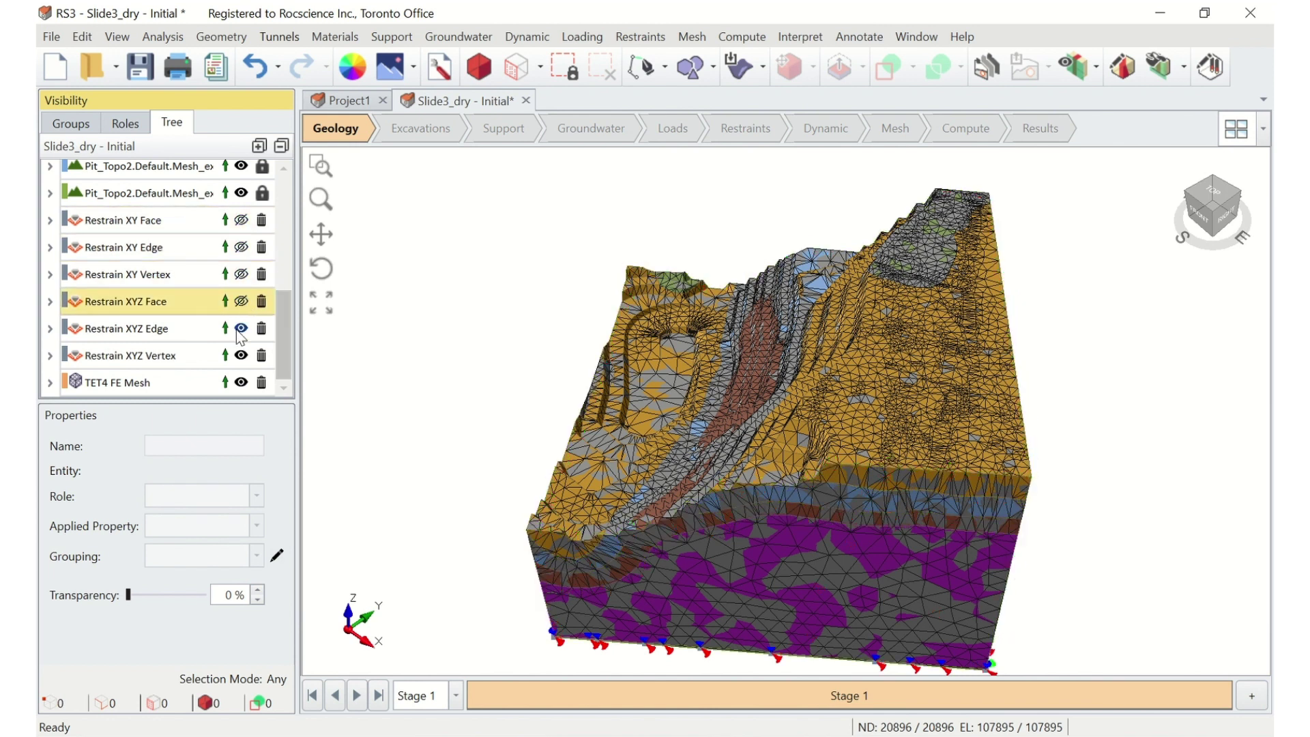
click(241, 329)
click(241, 355)
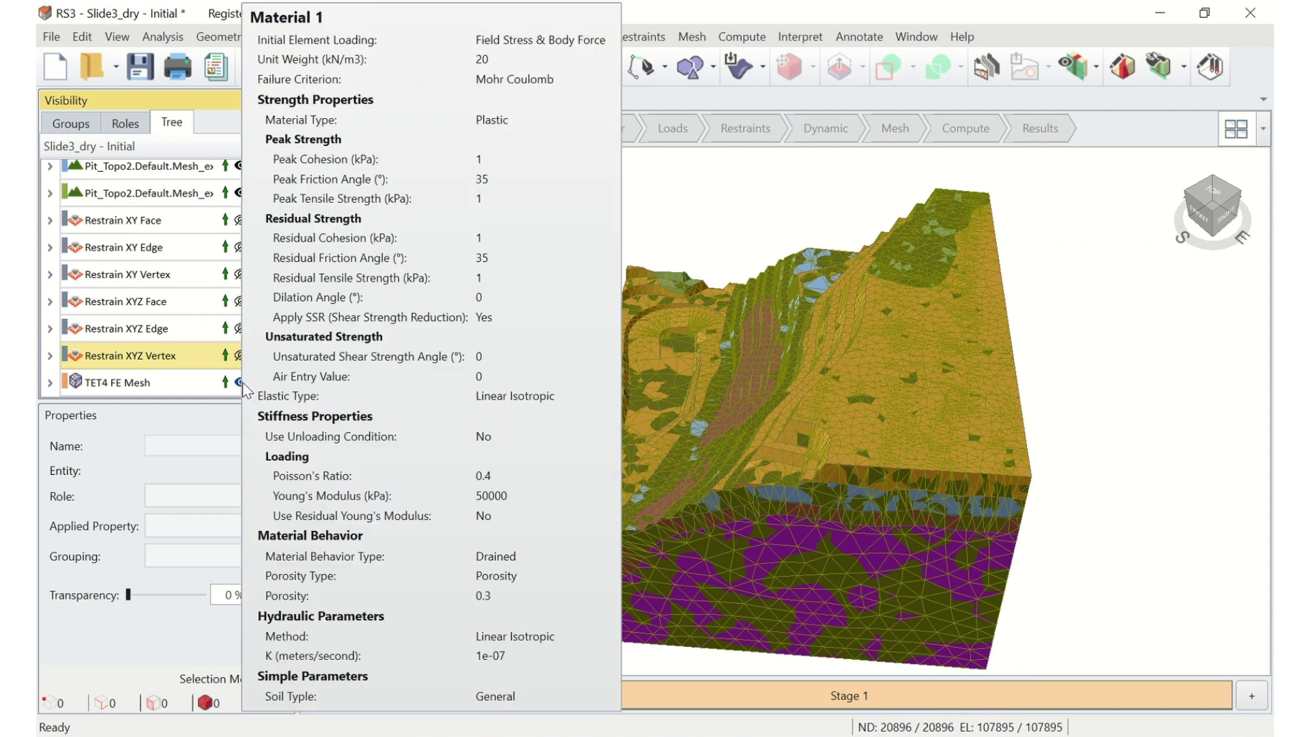
click(239, 384)
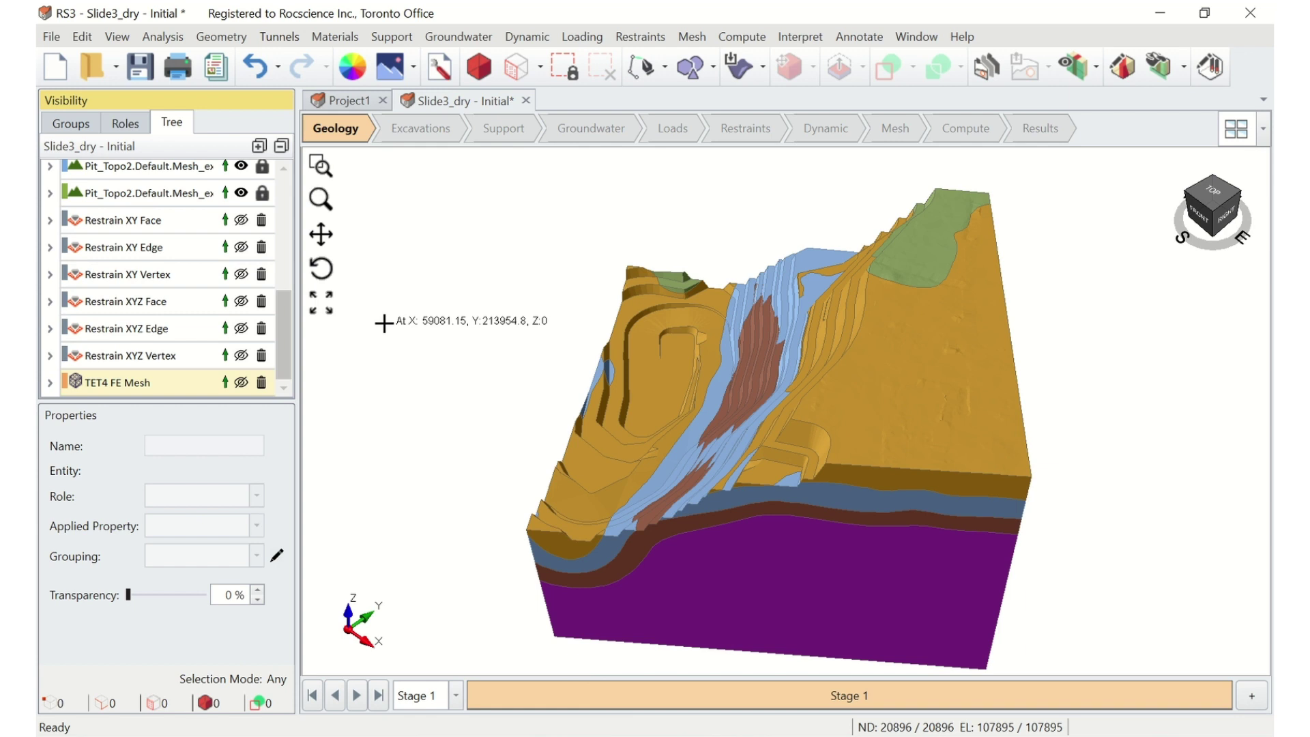
- With face selection active, select all five geological layer faces on the vertical model side between the right and back directions
click(515, 66)
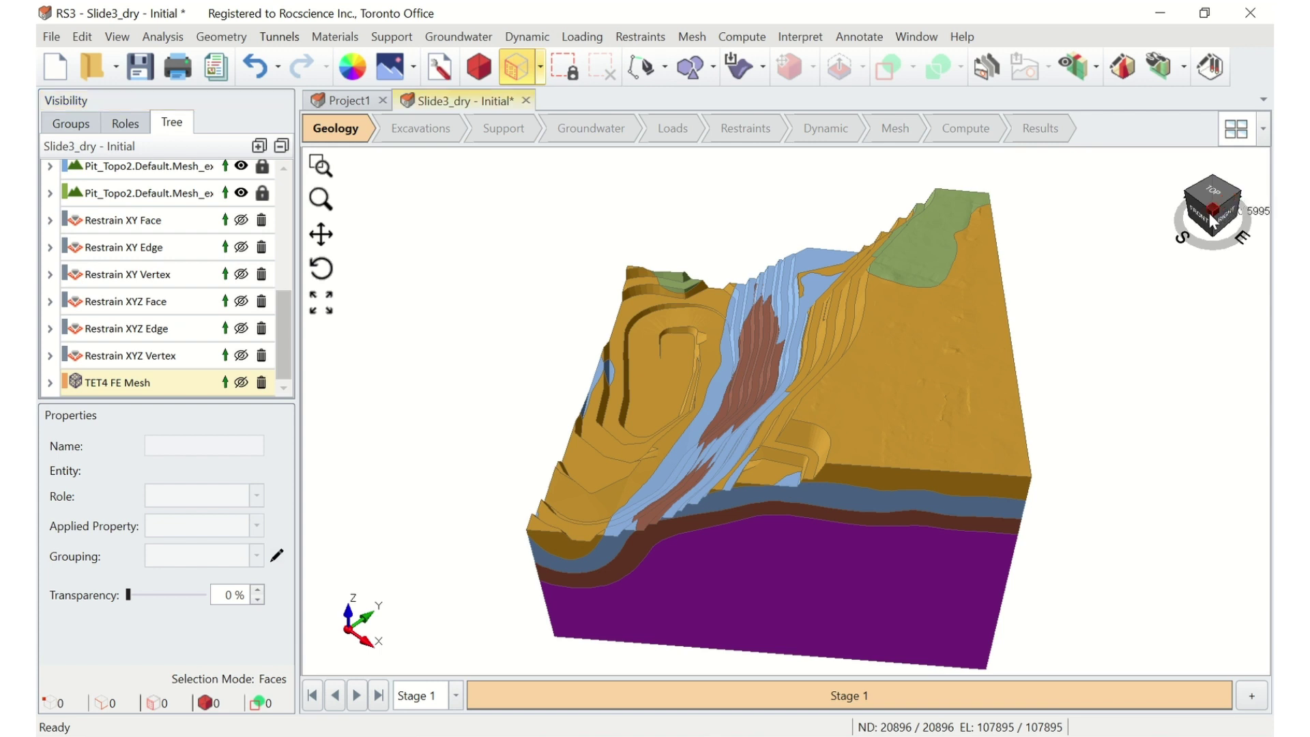
drag(1213, 222, 1183, 207)
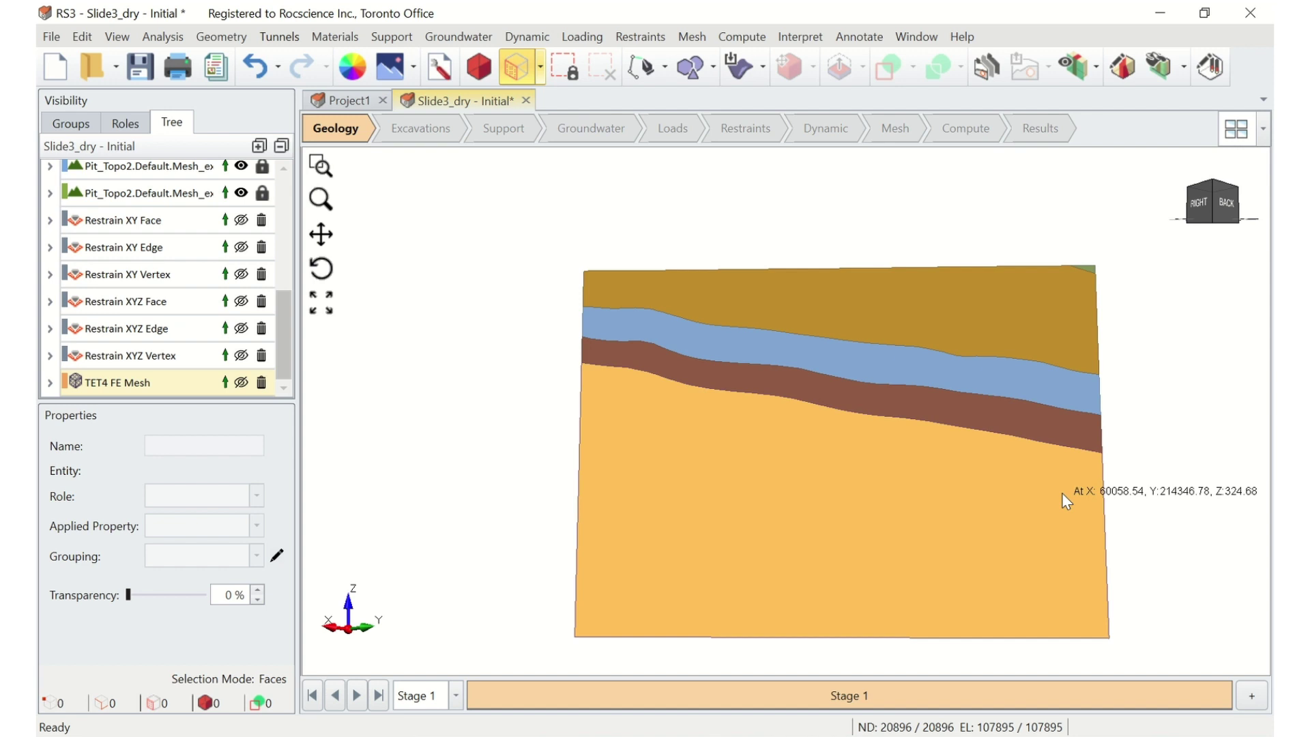
click(1060, 462)
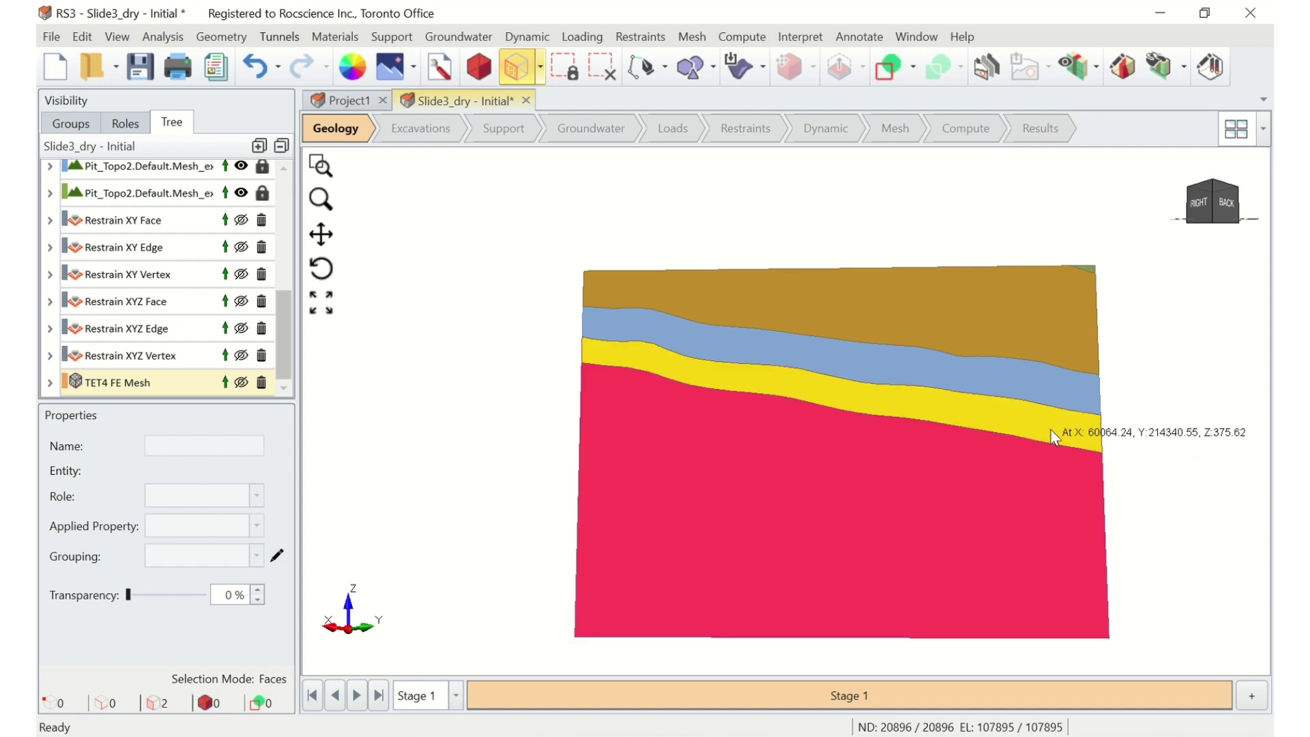
ctrl+click(1050, 436)
ctrl+click(1068, 330)
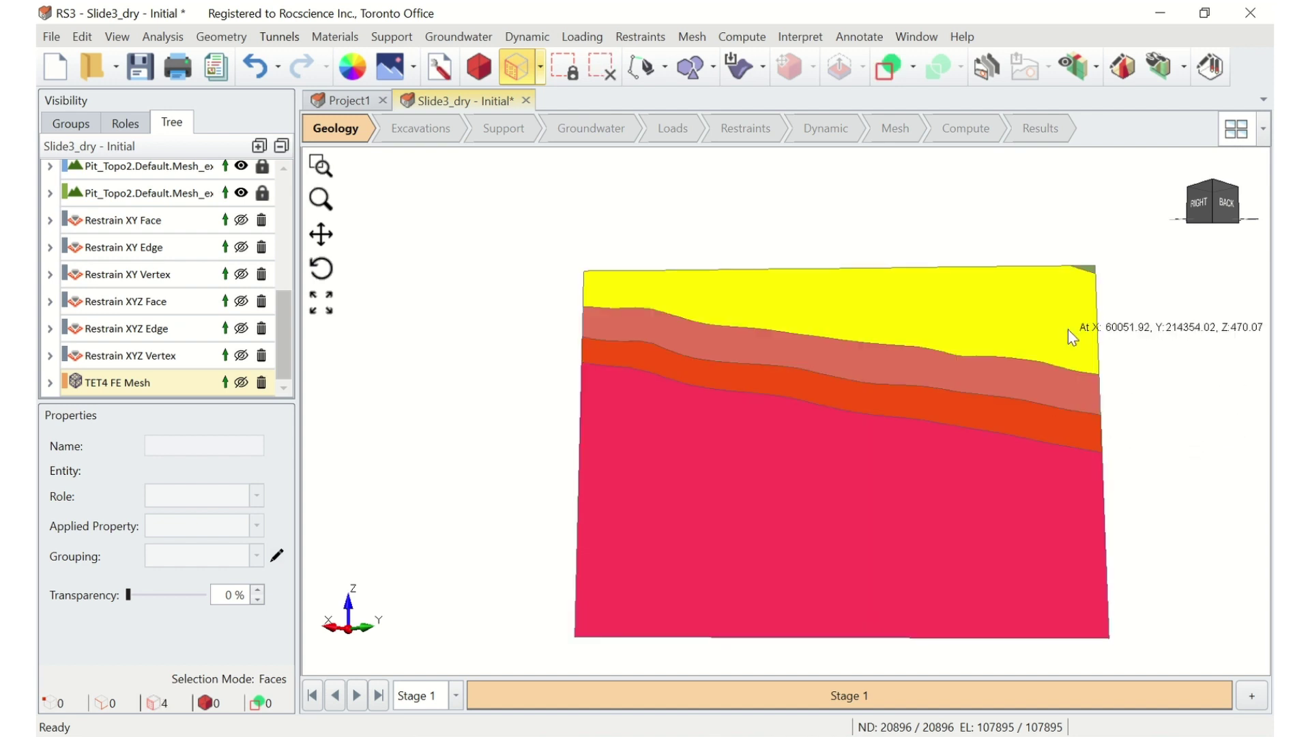
scroll(1096, 302, up, 1)
scroll(1099, 301, up, 2)
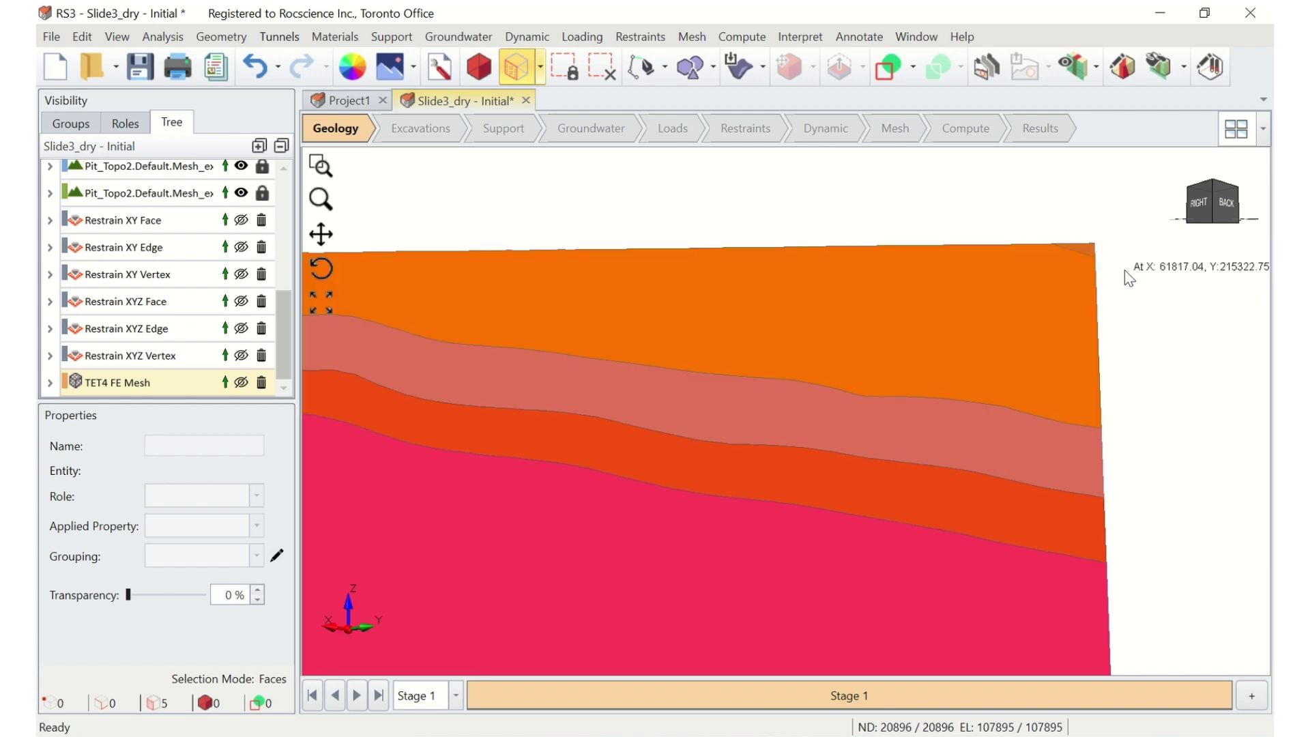
scroll(1124, 270, down, 3)
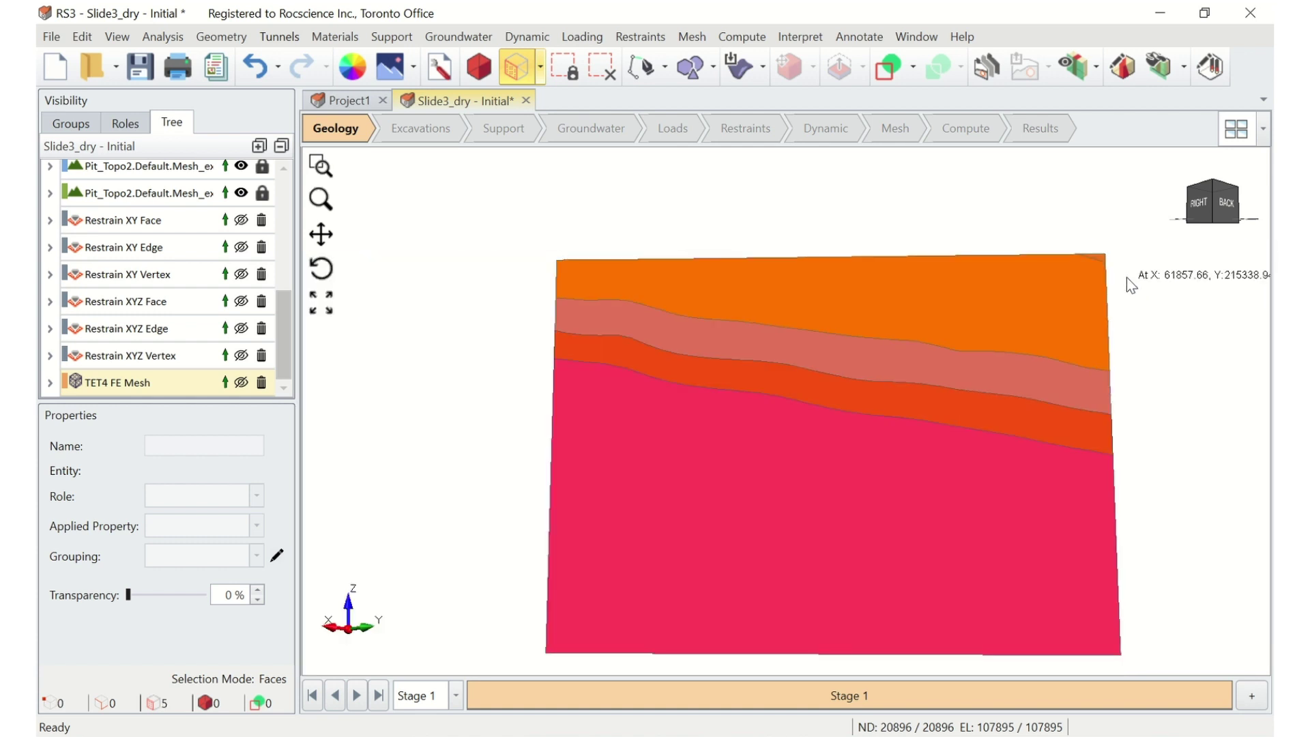
- Add the RL460 groundwater boundary condition to the five selected side faces, installed at Stage 1 and never removed
click(471, 41)
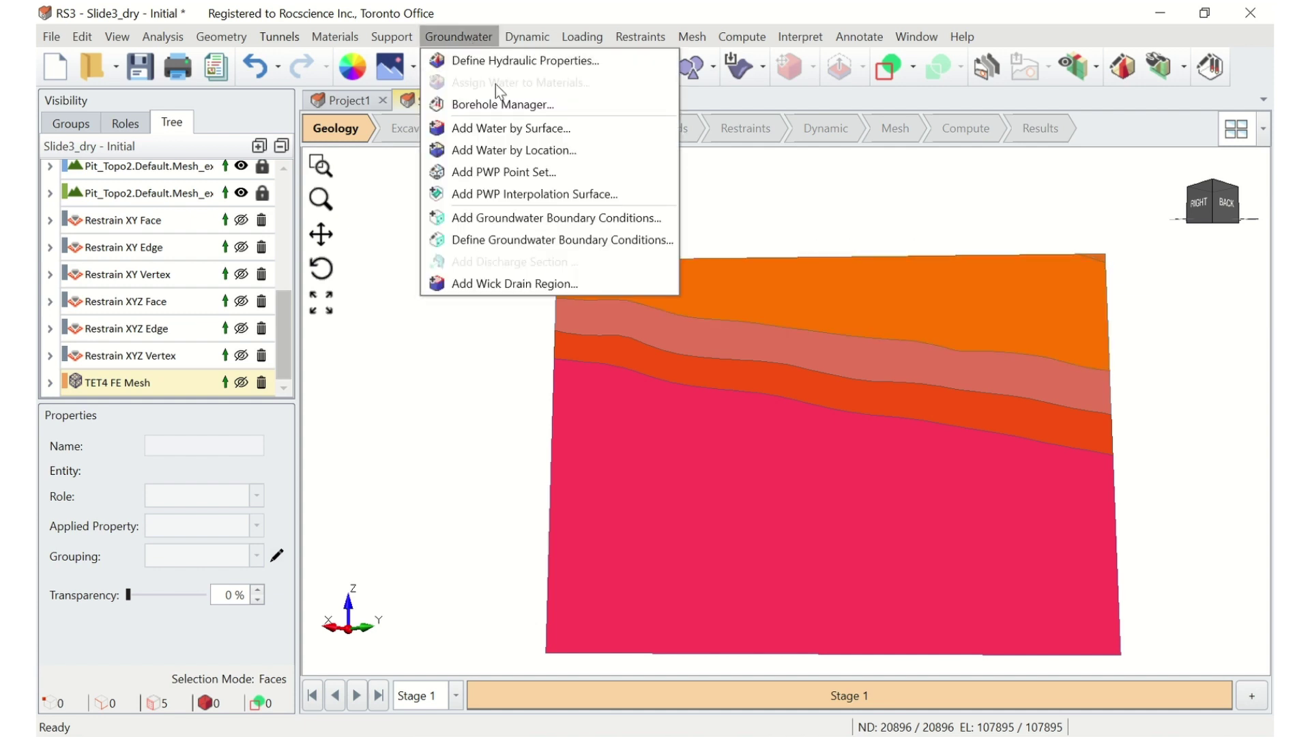
click(566, 218)
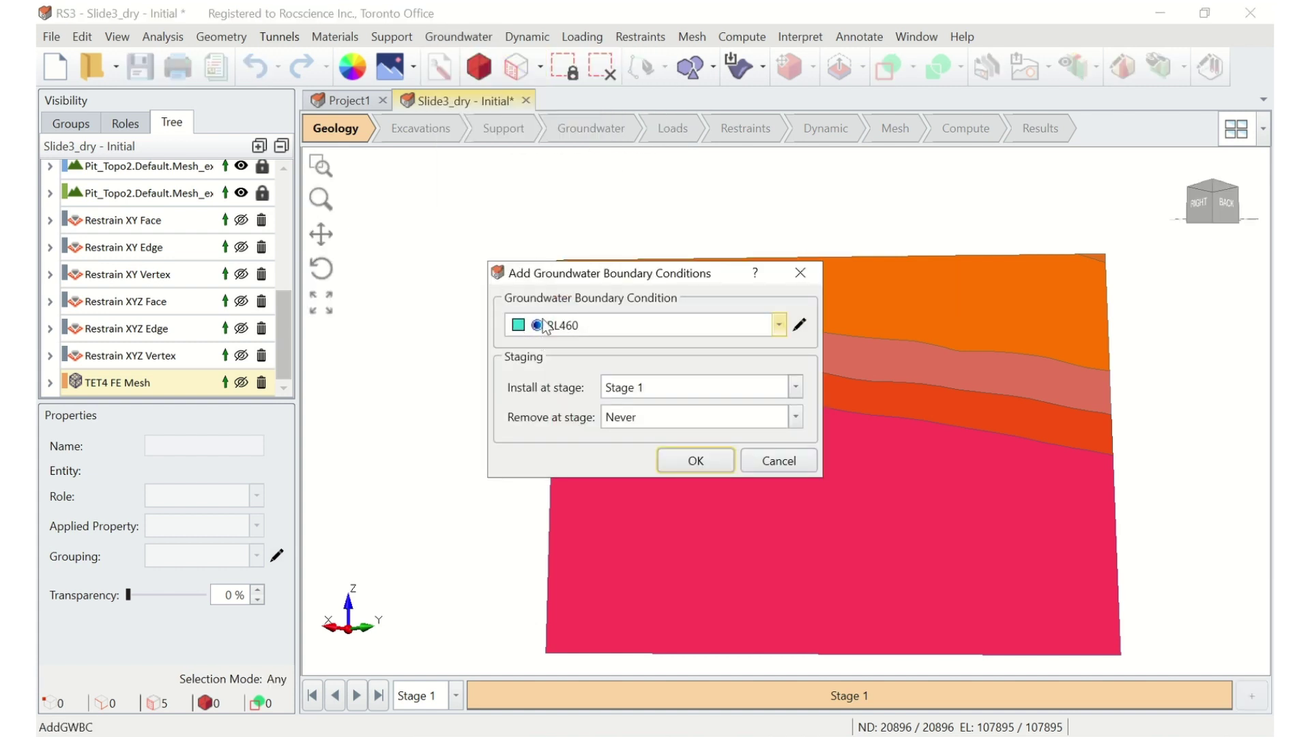
click(694, 461)
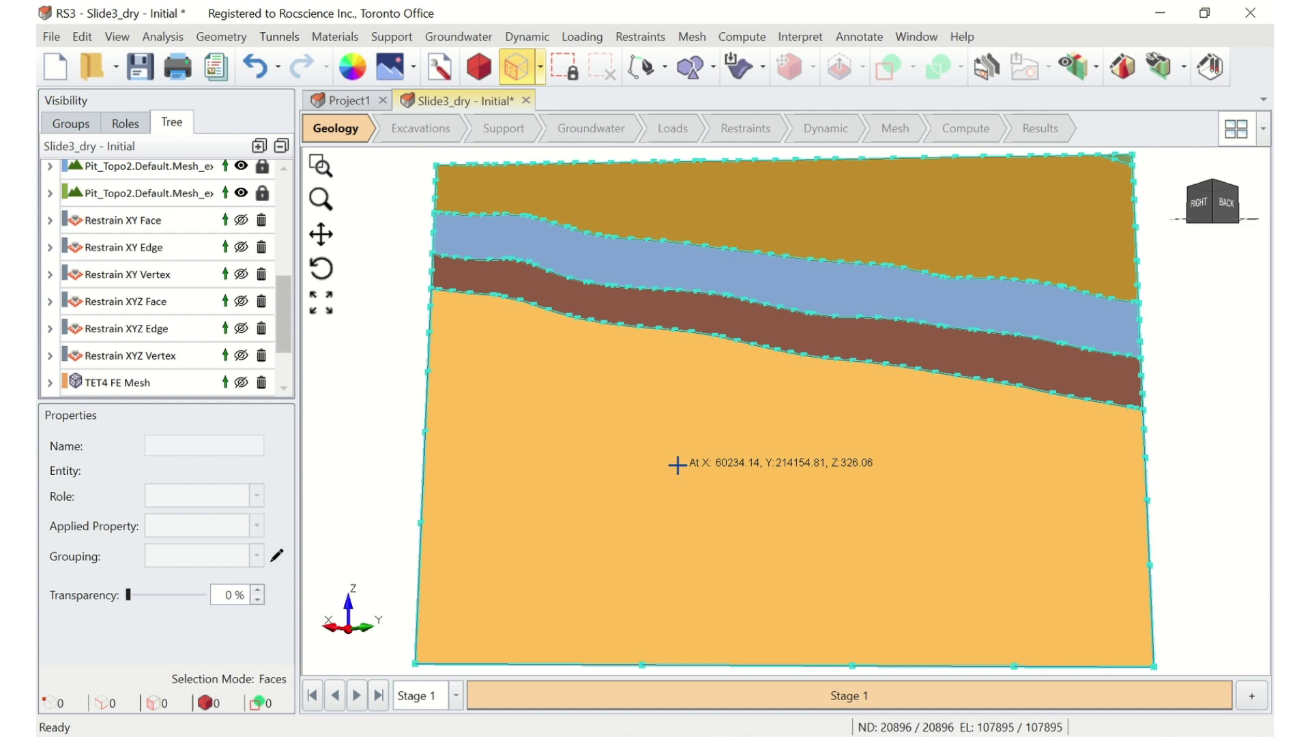
click(428, 404)
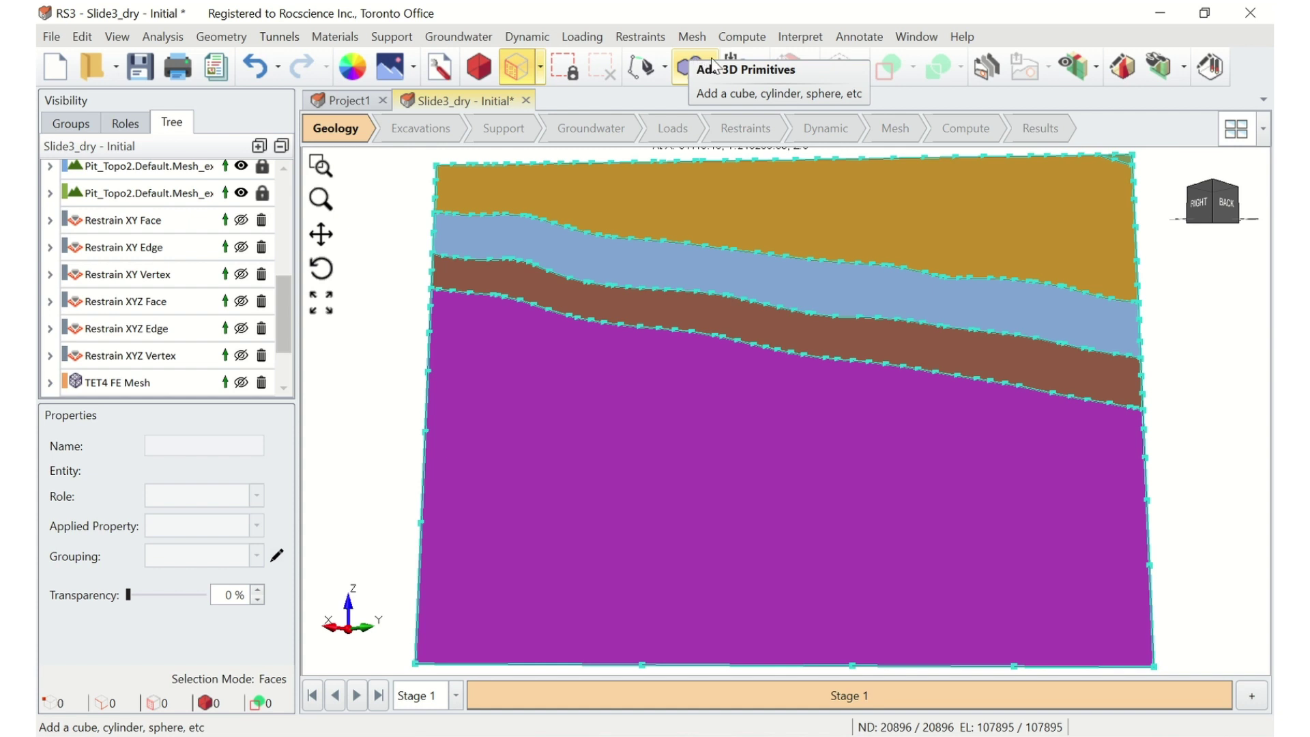
click(714, 65)
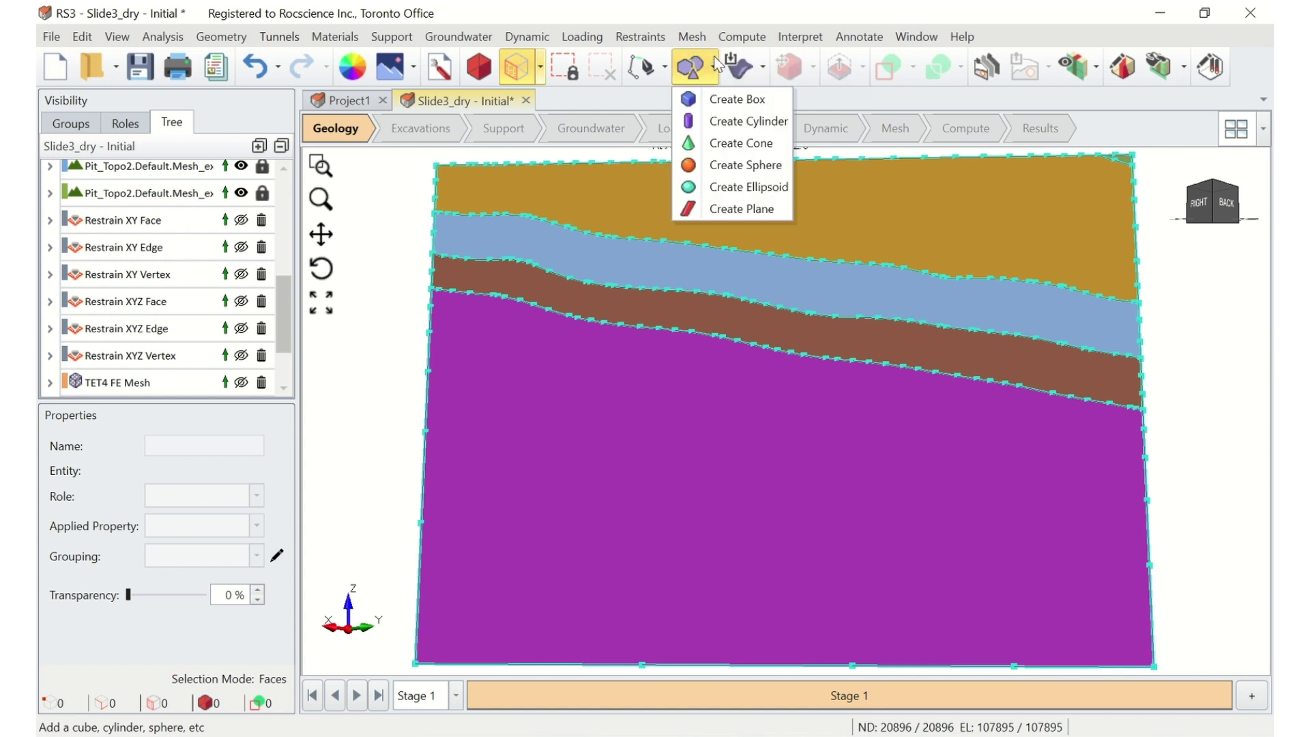
click(768, 220)
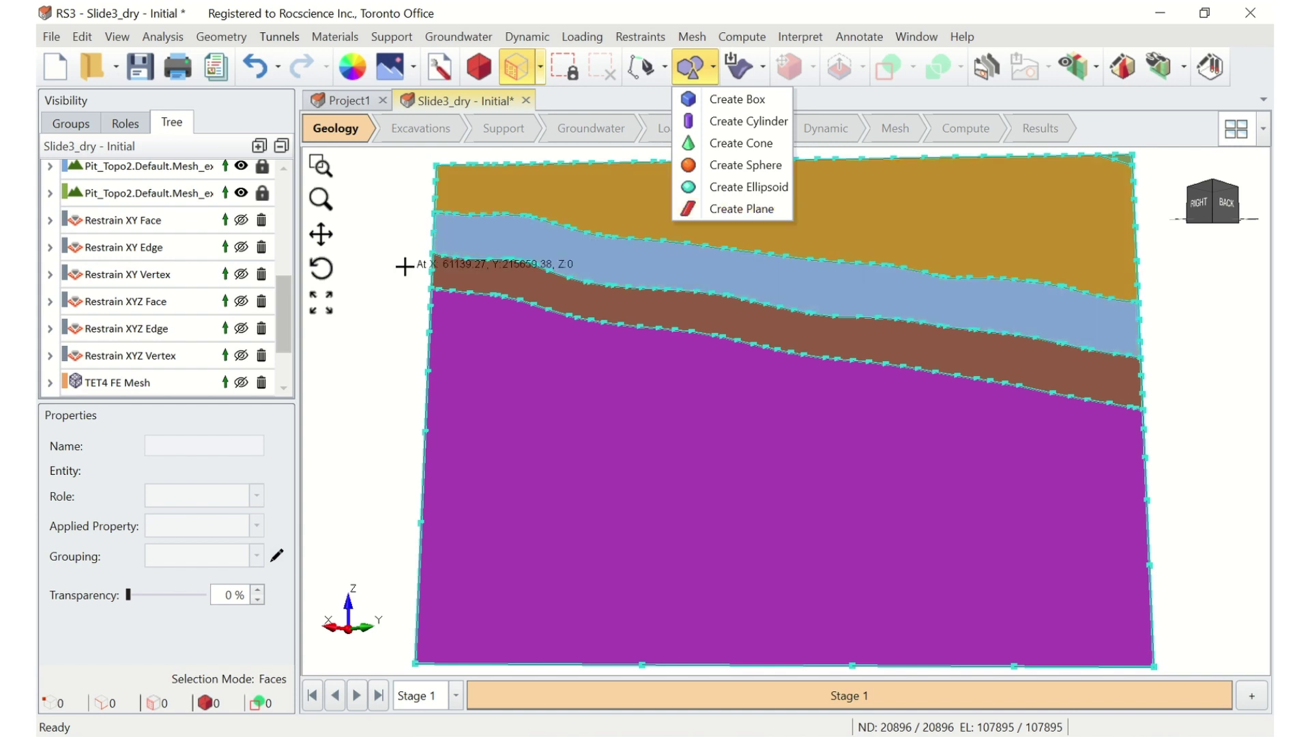
- Import all geometry from Plane 1_Material 1_geom.rsgeomobj with the Geology role, without simplifying or repairing it
click(231, 40)
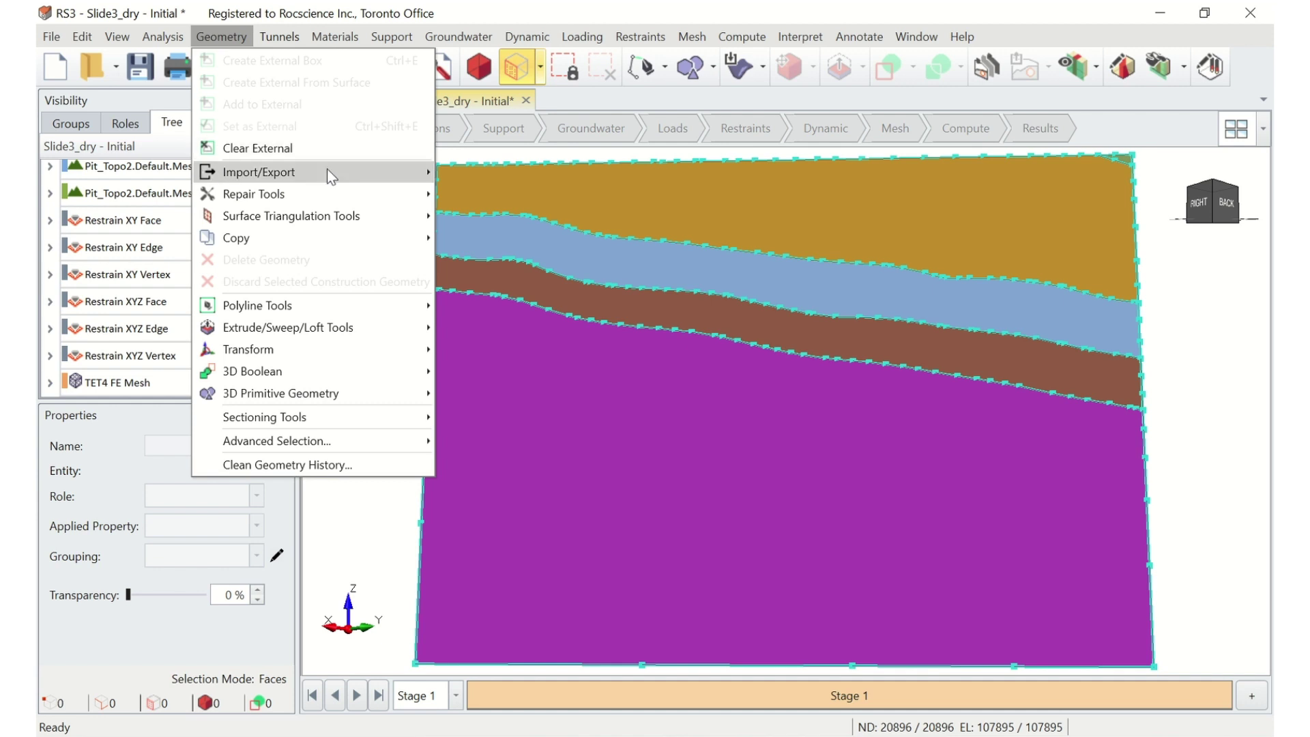
mouse_move(329, 170)
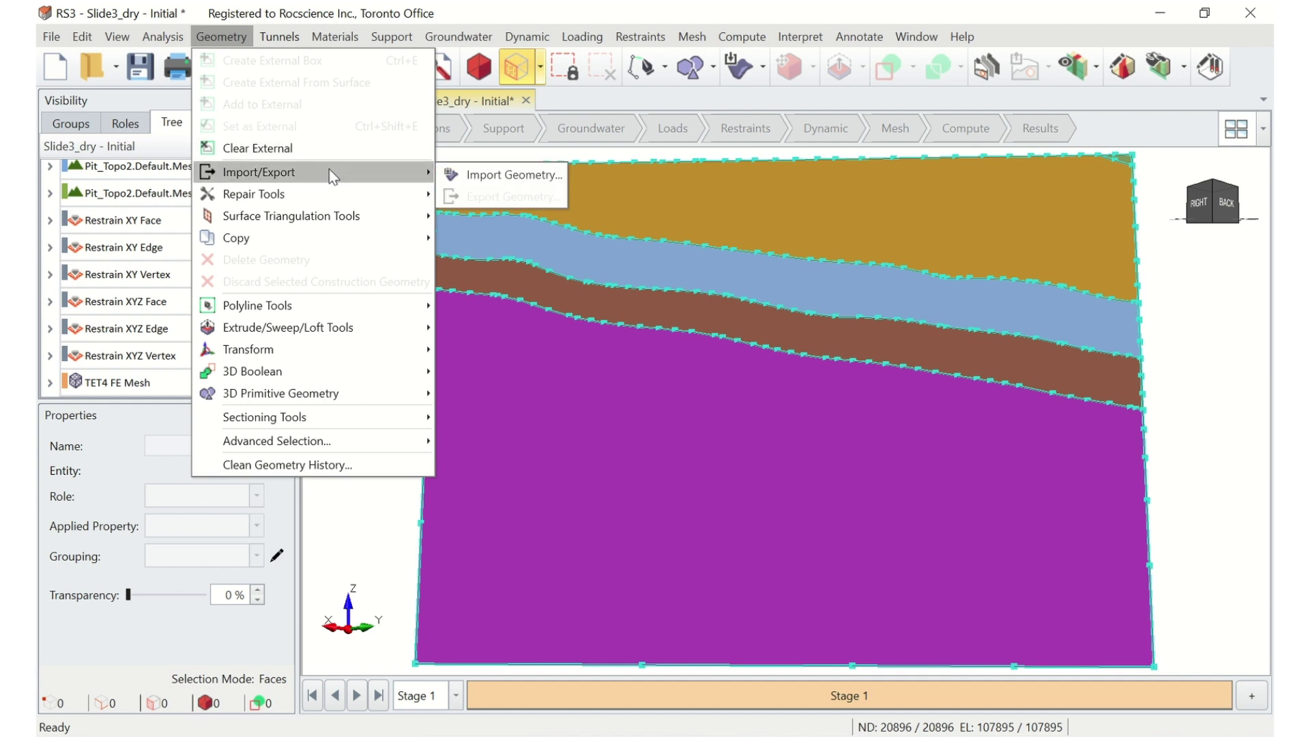
click(454, 178)
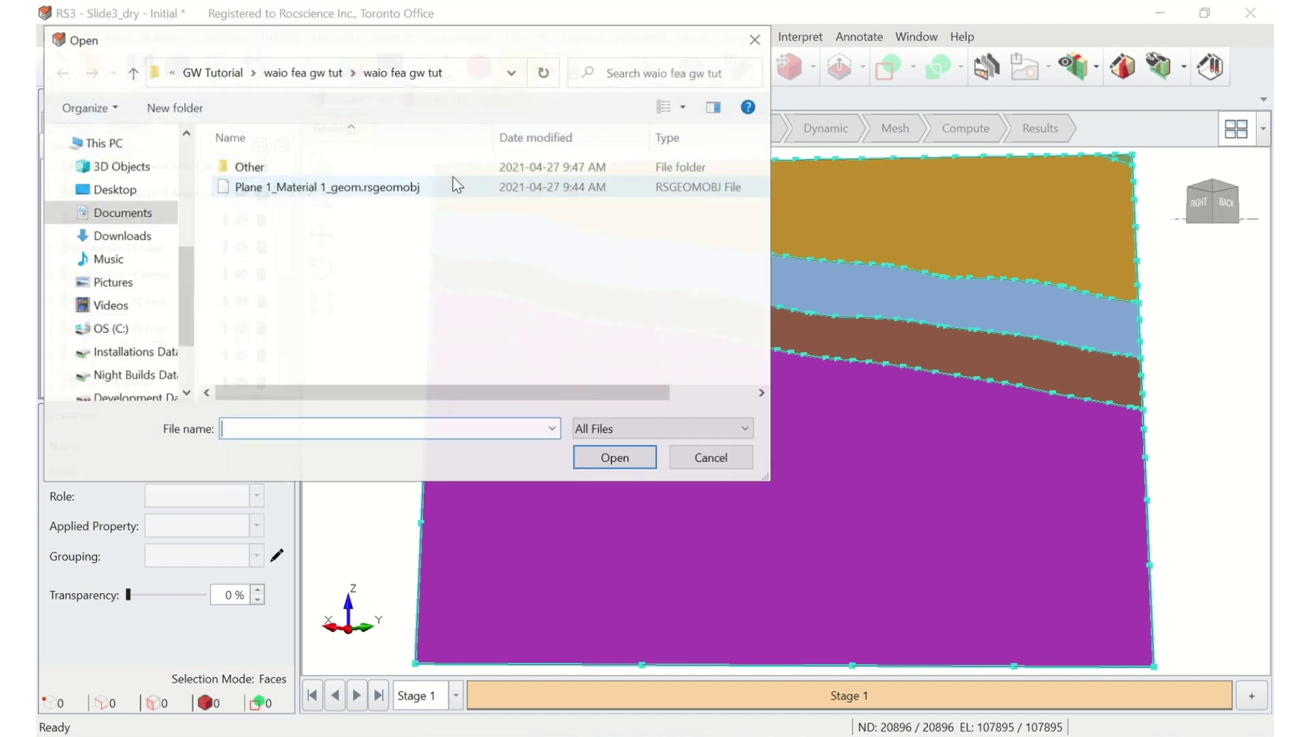
click(354, 189)
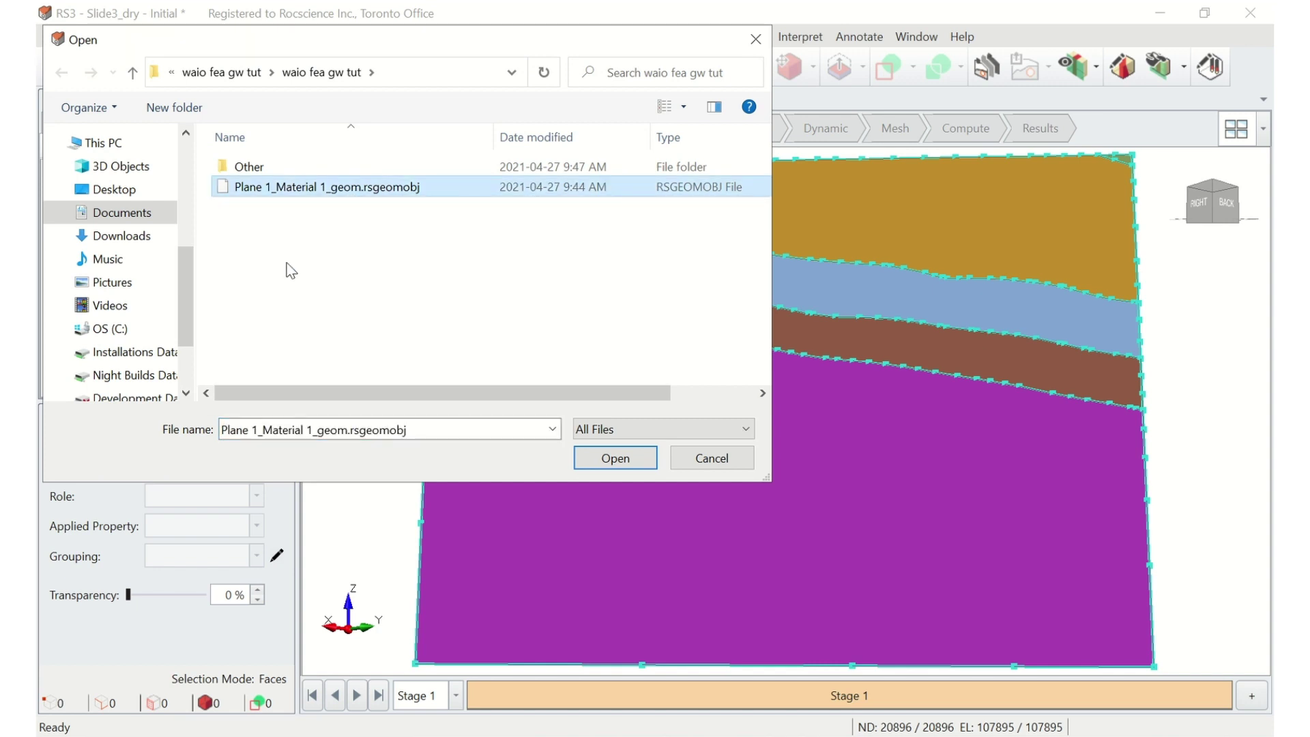
click(586, 462)
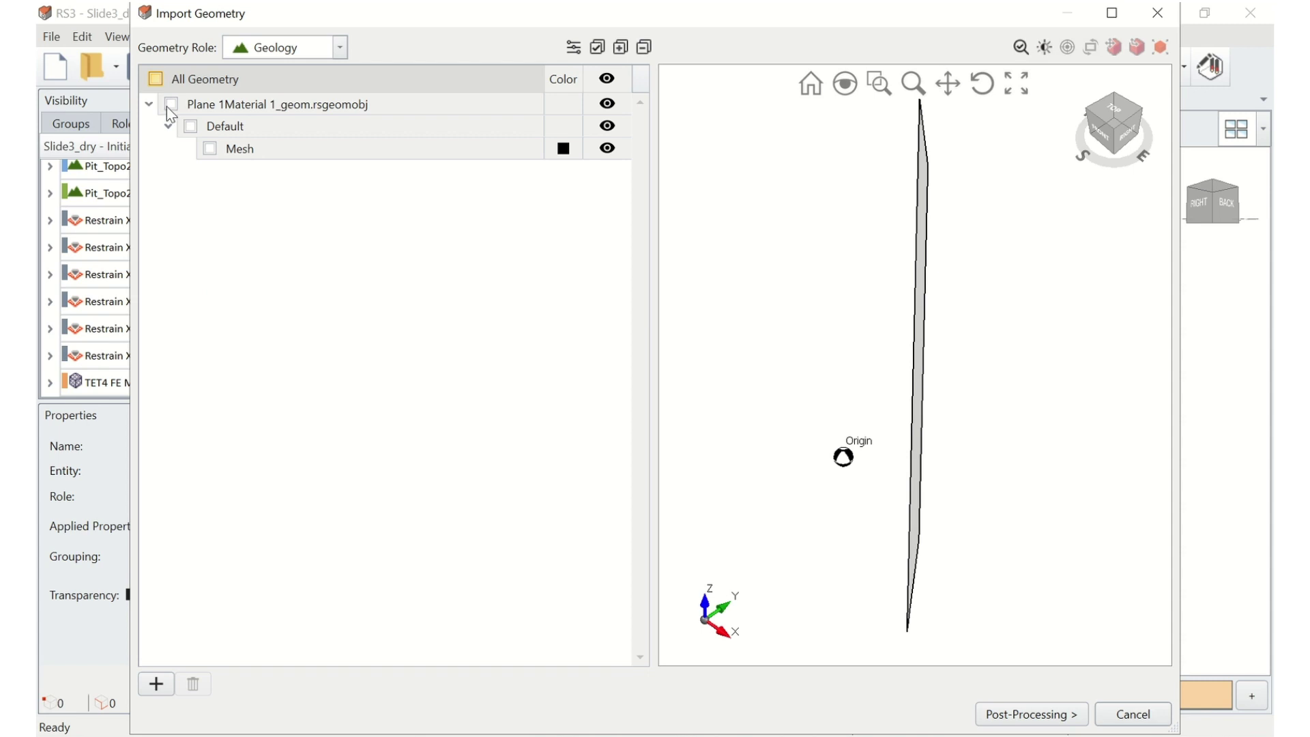
click(155, 79)
click(1012, 723)
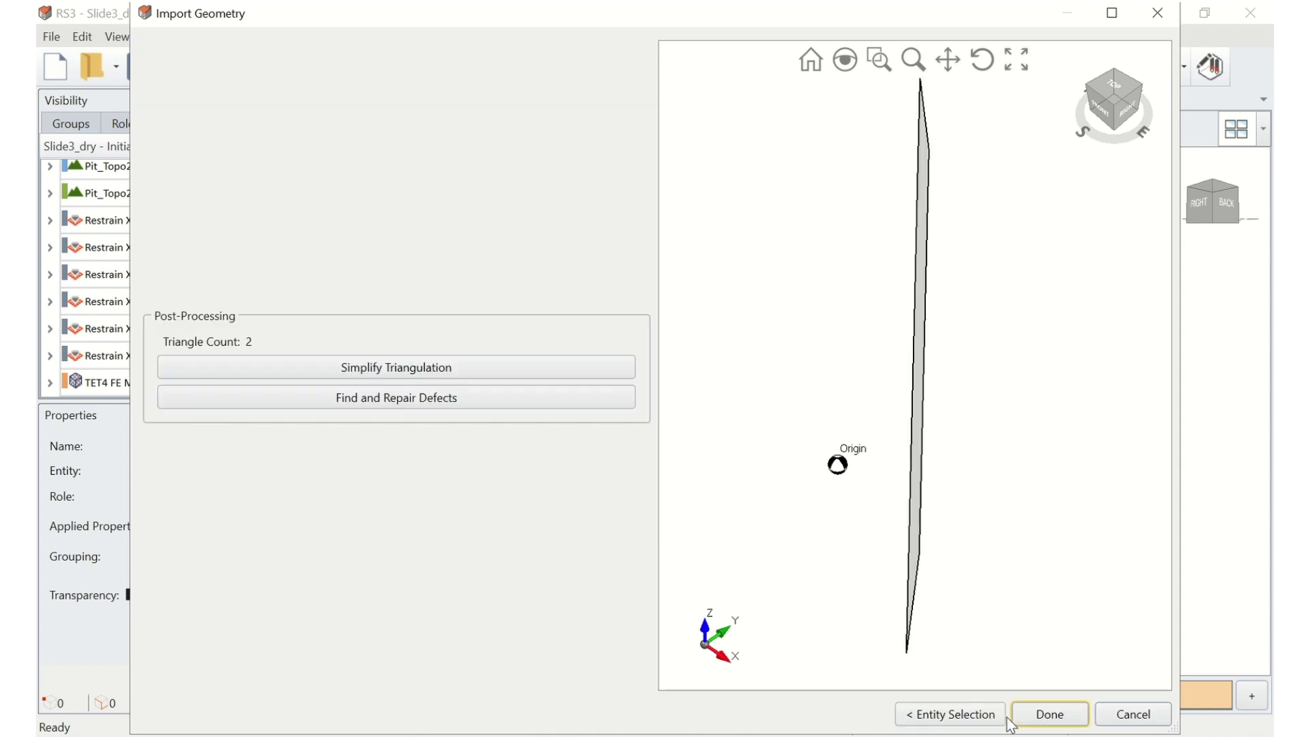
click(1053, 723)
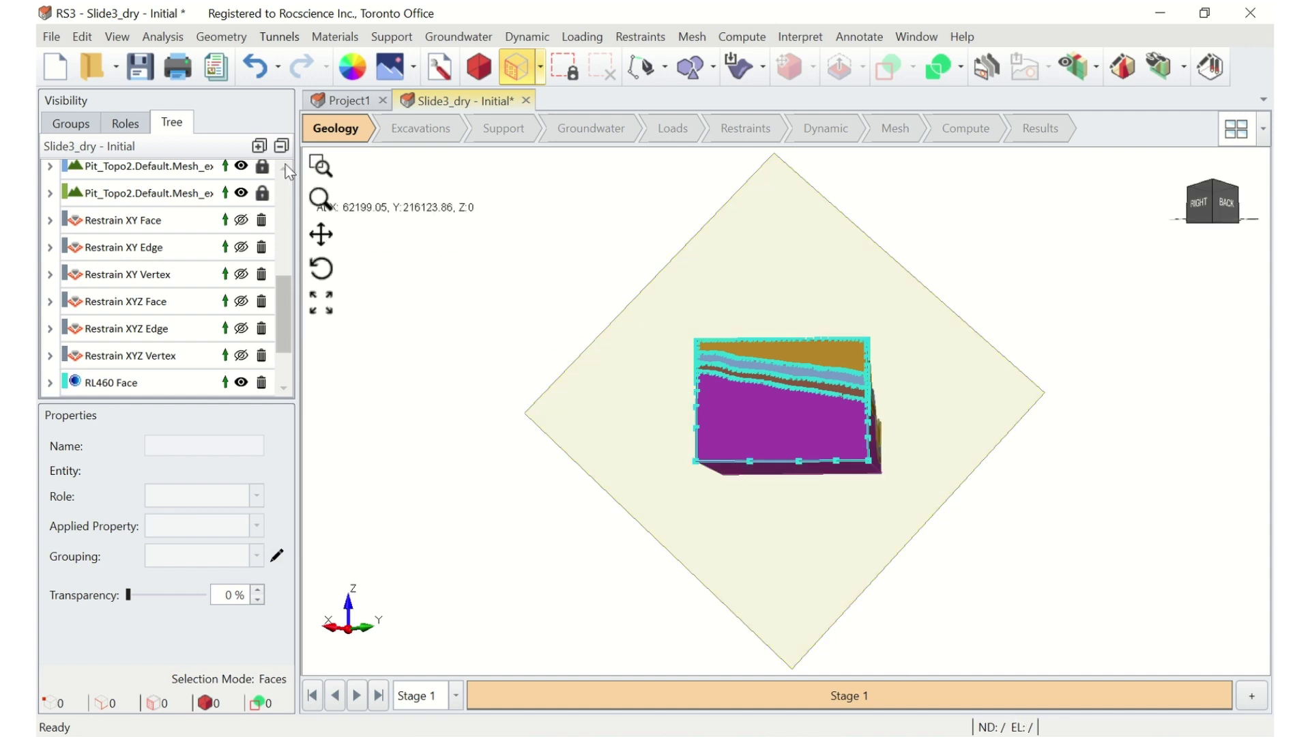
- Divide all geometry with the imported plane using the Default quality
click(221, 36)
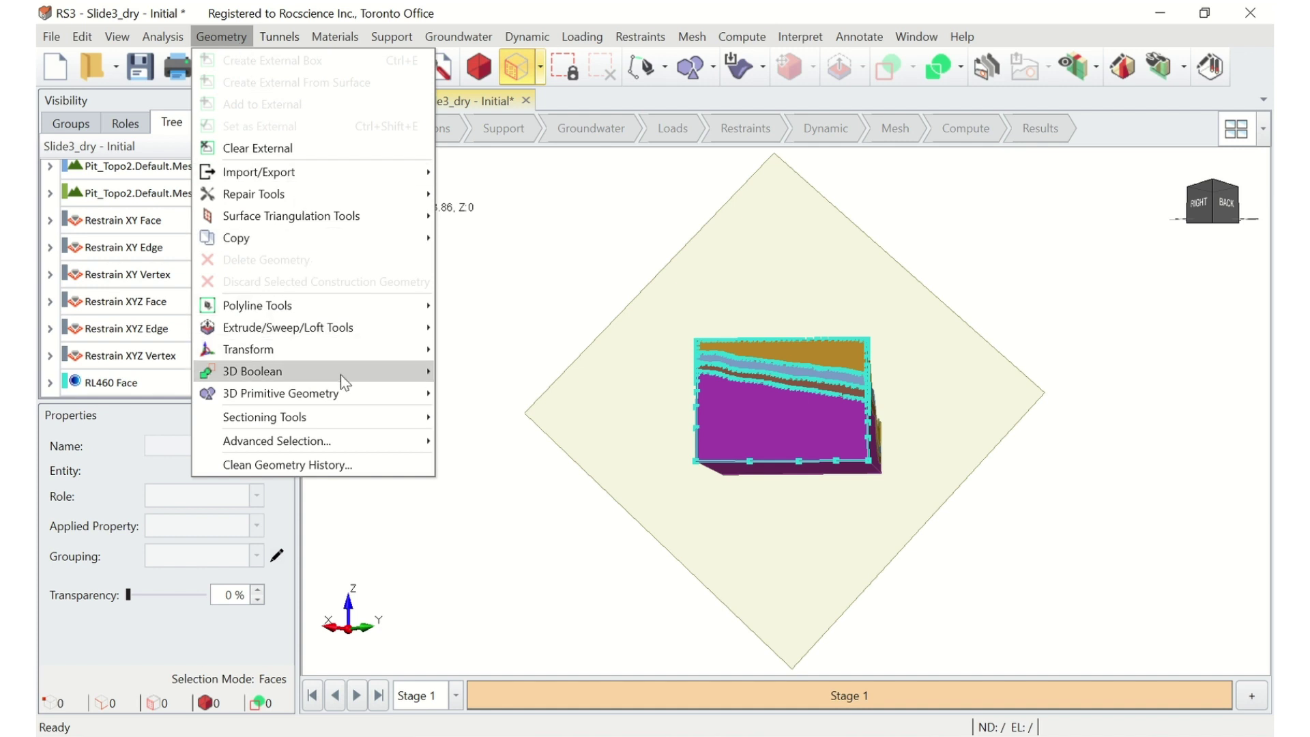
mouse_move(350, 380)
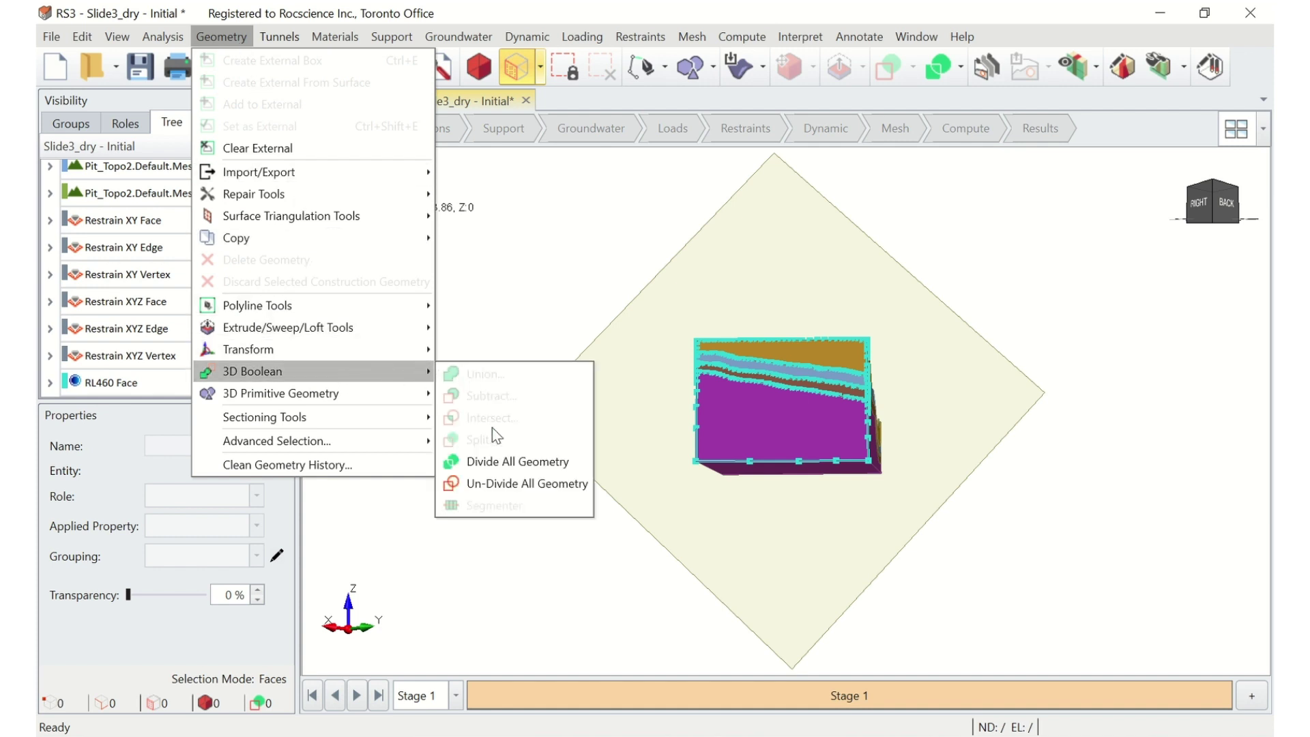
click(508, 464)
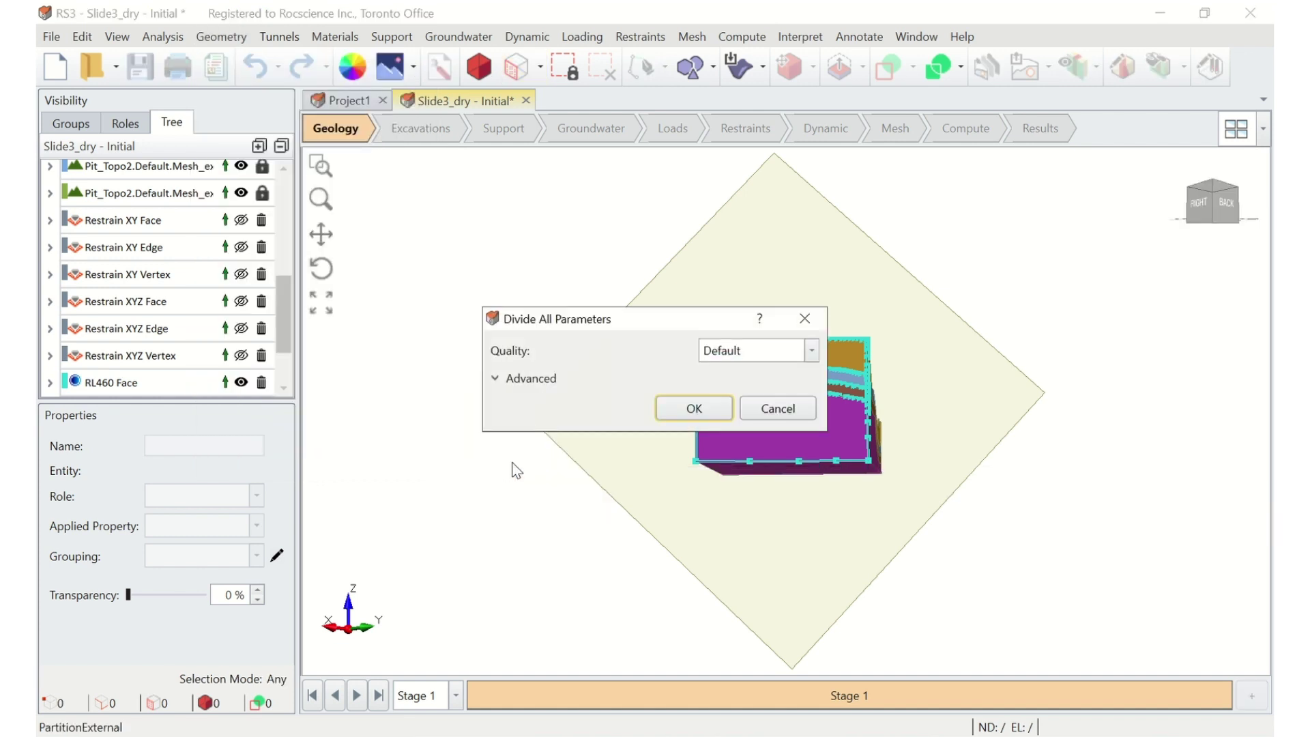
click(722, 410)
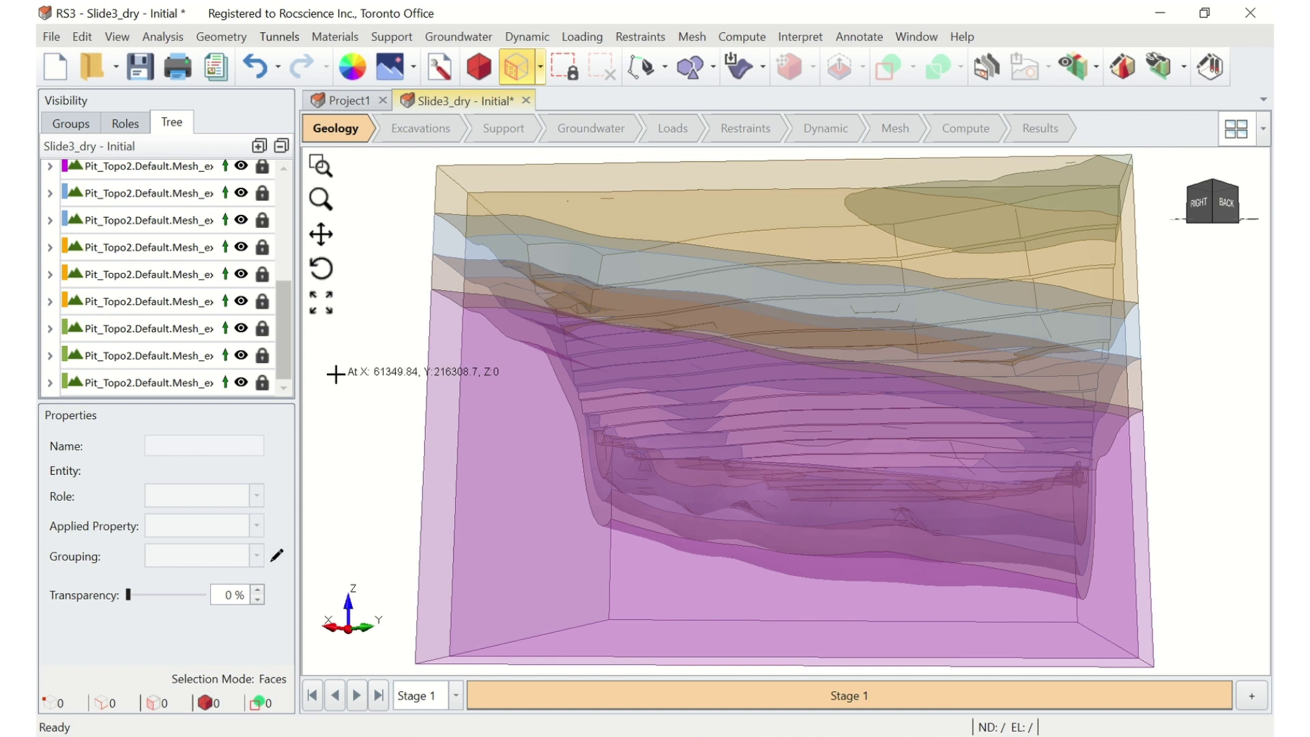
- Mesh the divided model and apply automatic surface restraints to its boundaries
click(693, 37)
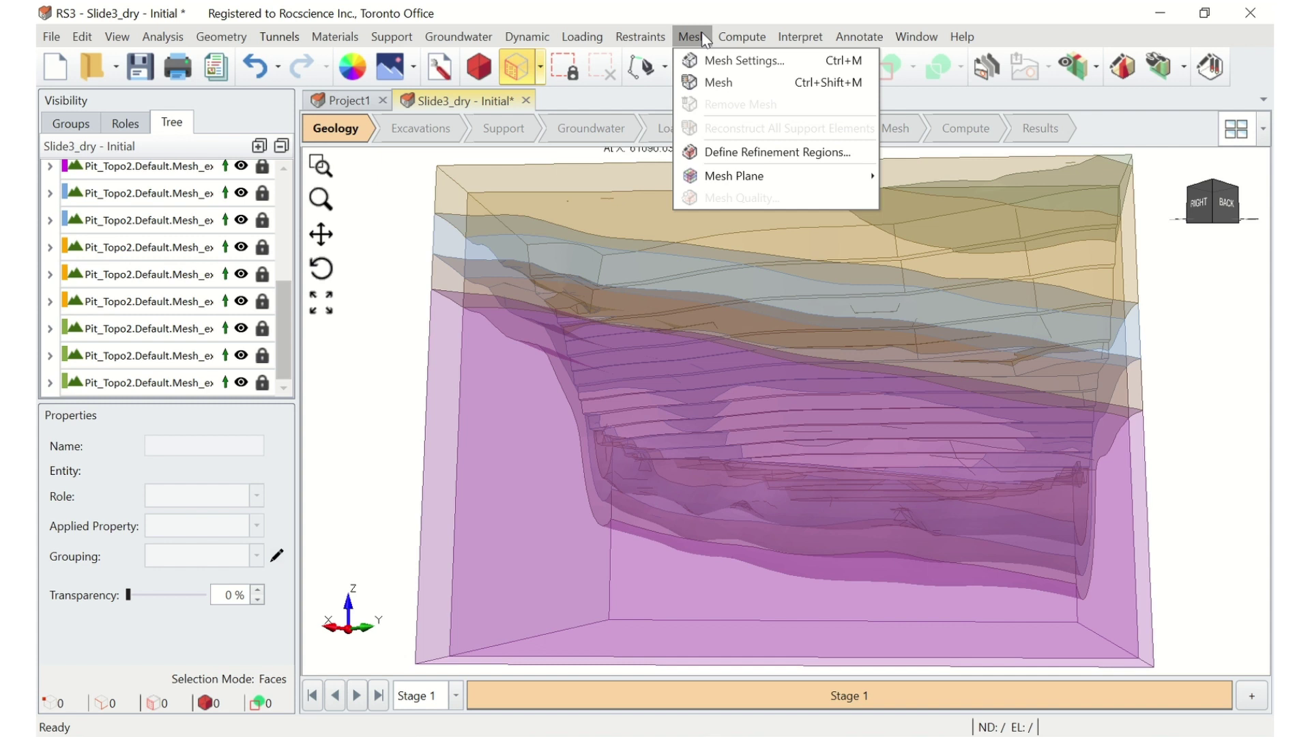
click(731, 84)
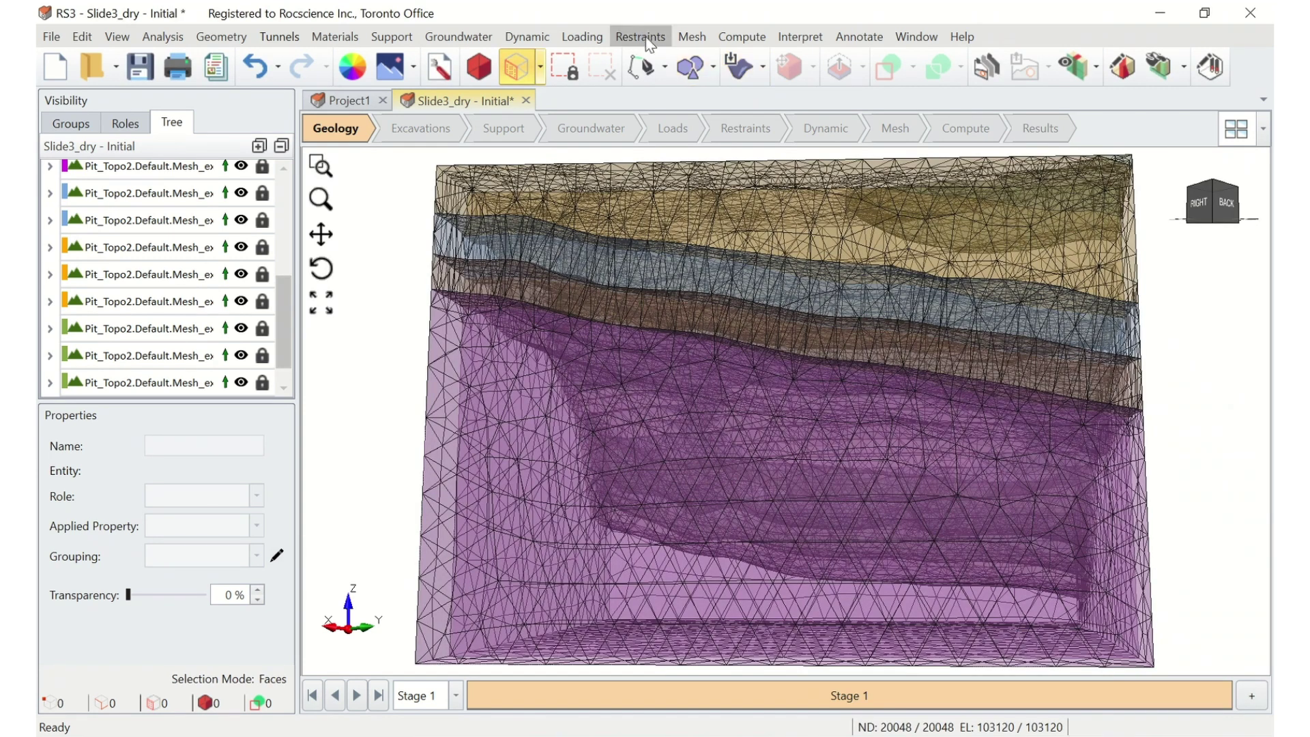
click(647, 40)
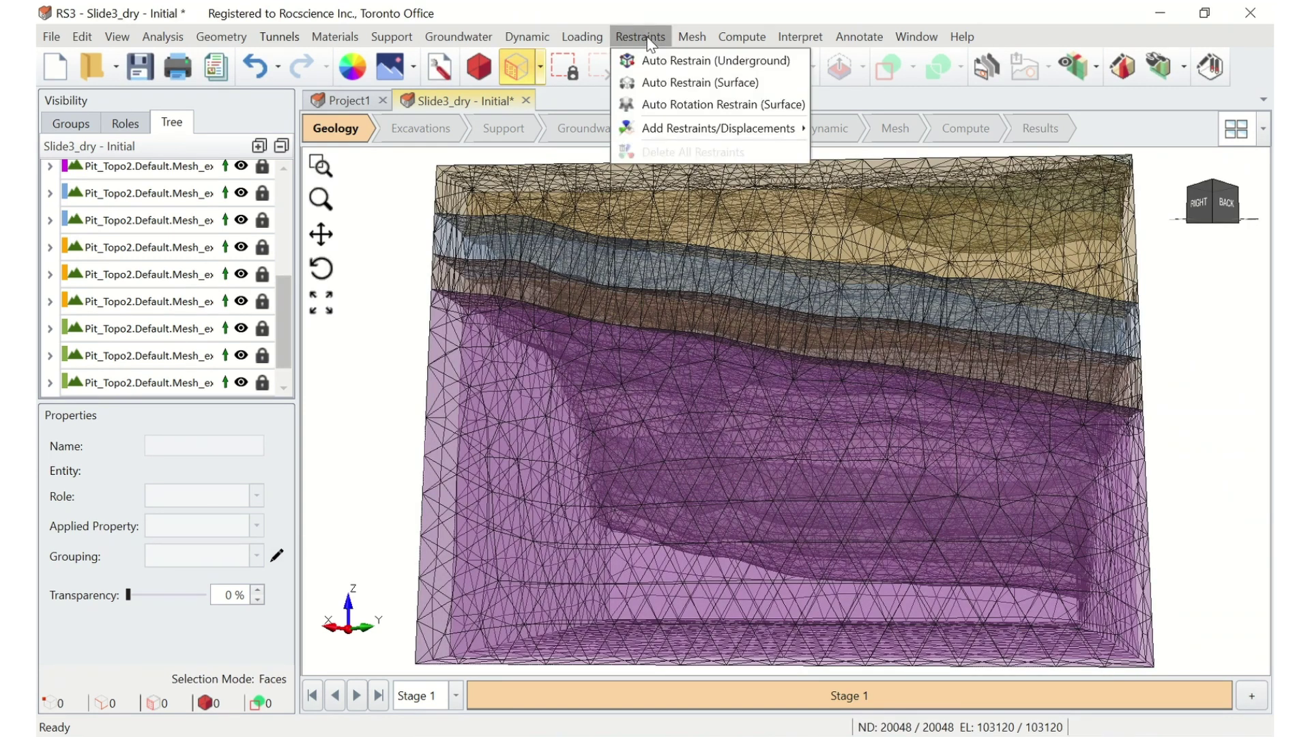
click(707, 104)
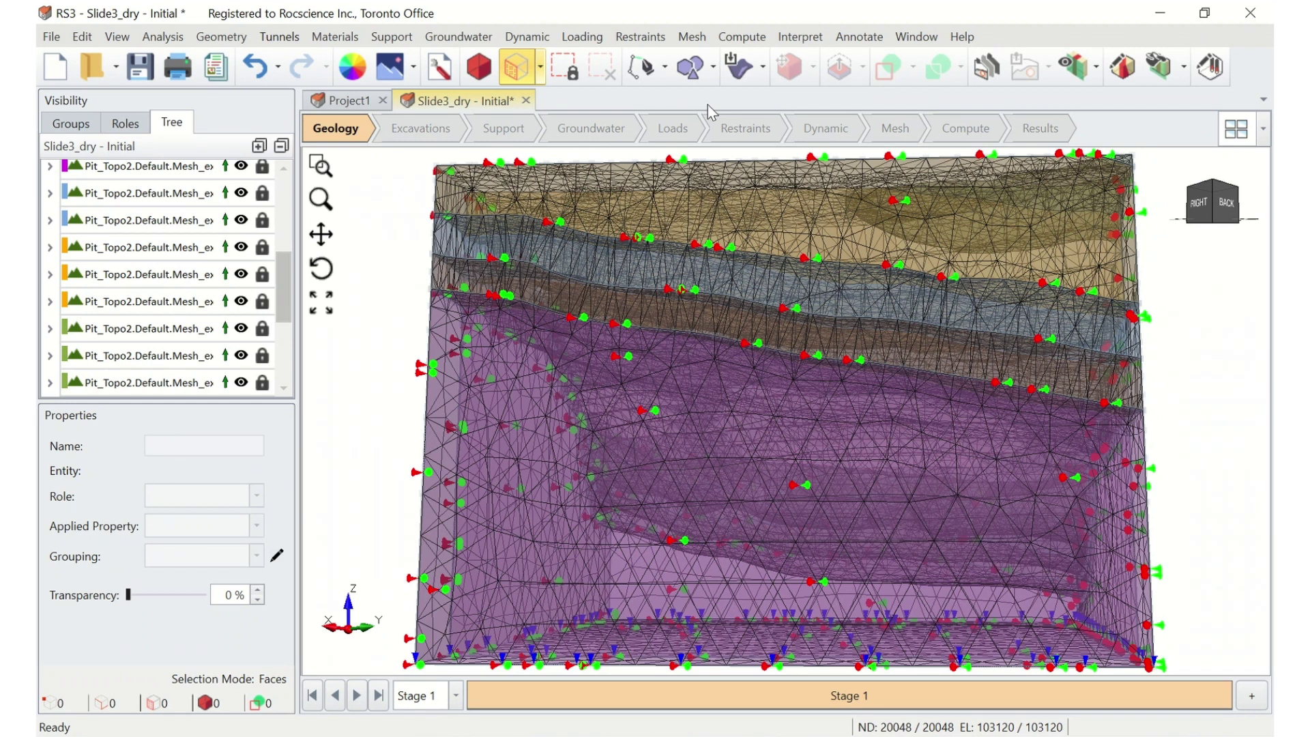
- Hide the TET4 FE Mesh and all new Restrain XY and XYZ entities, and set the model transparency to 0%
drag(287, 284, 280, 343)
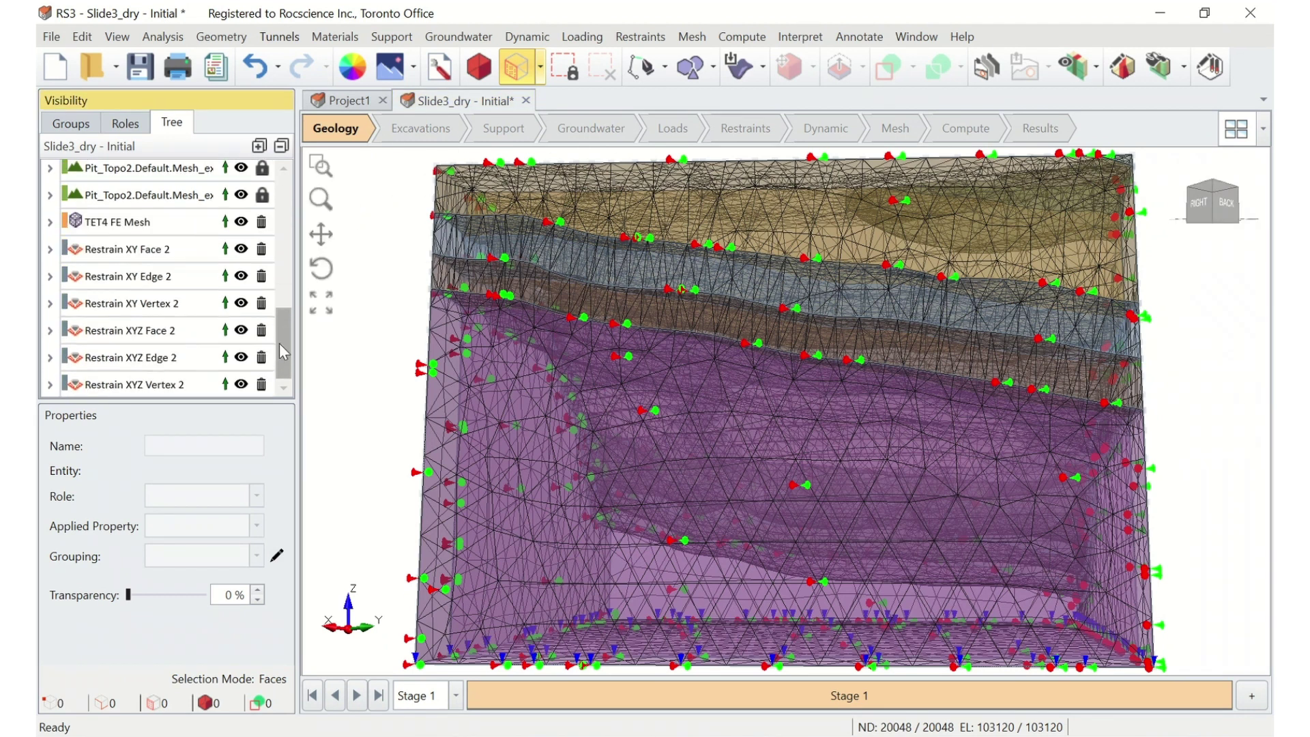
drag(239, 390, 243, 227)
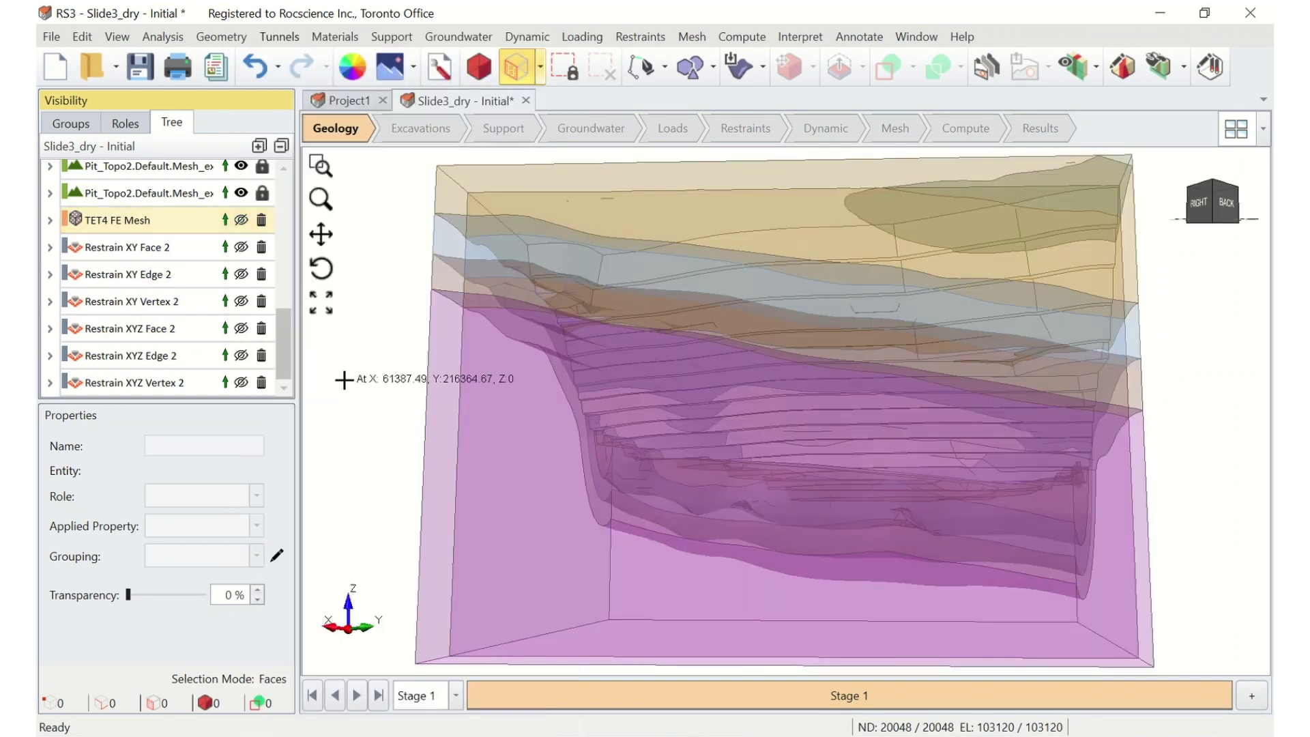
scroll(343, 380, down, 1)
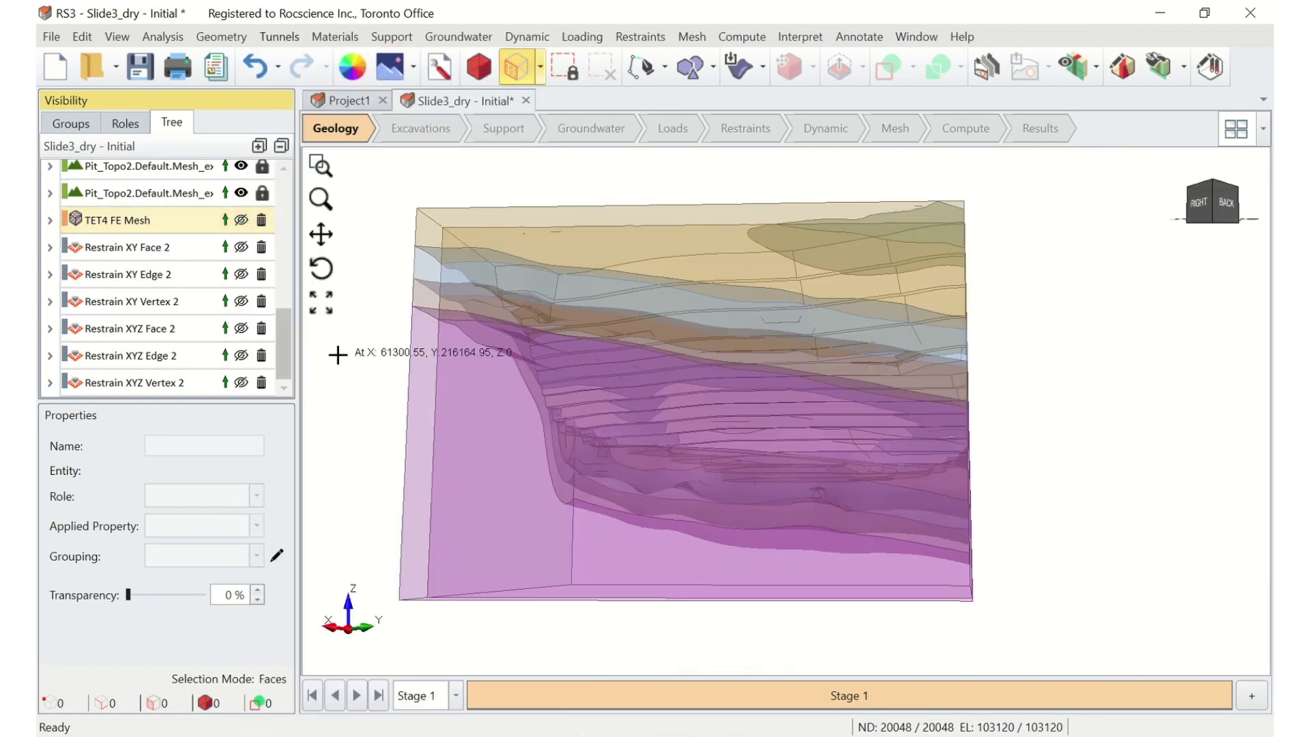
click(129, 596)
drag(129, 596, 129, 596)
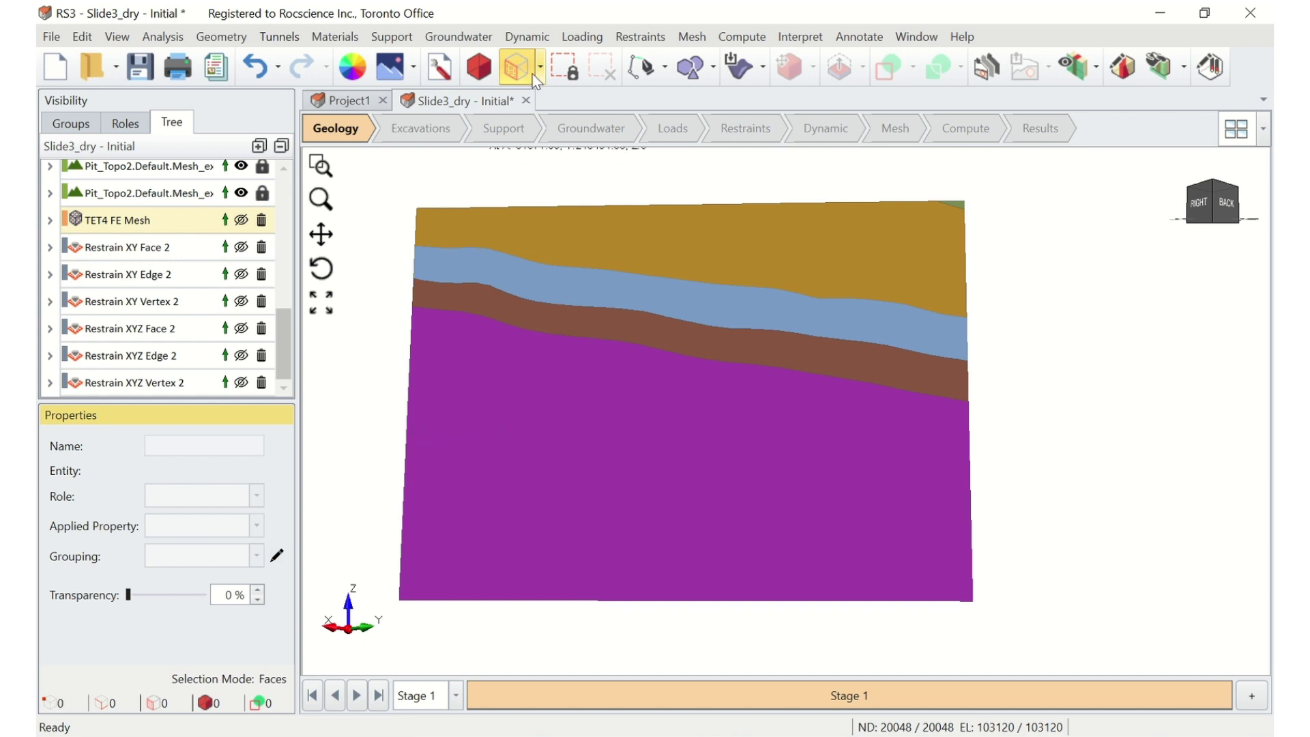
- Select all five geological layer faces on the vertical model side between the right and back directions, including the small top corner face
click(576, 424)
ctrl+click(634, 323)
ctrl+click(689, 293)
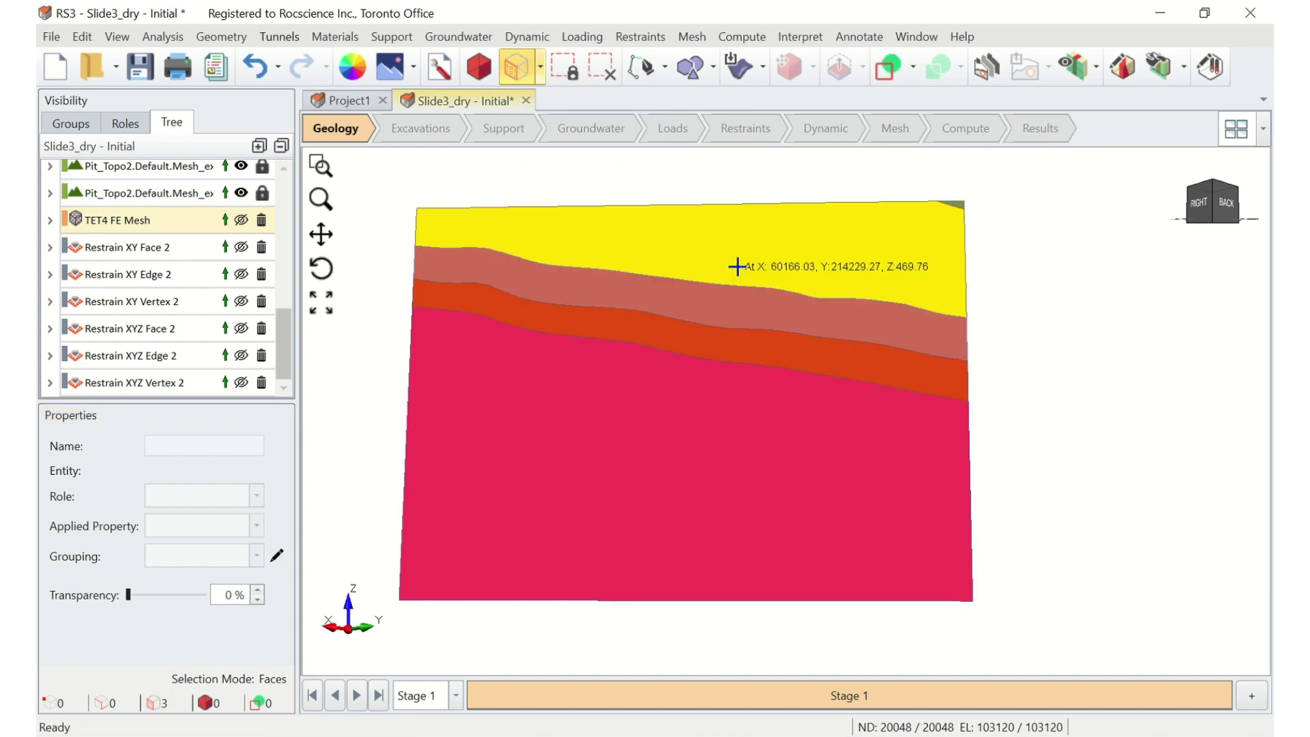
ctrl+click(930, 225)
scroll(930, 225, up, 4)
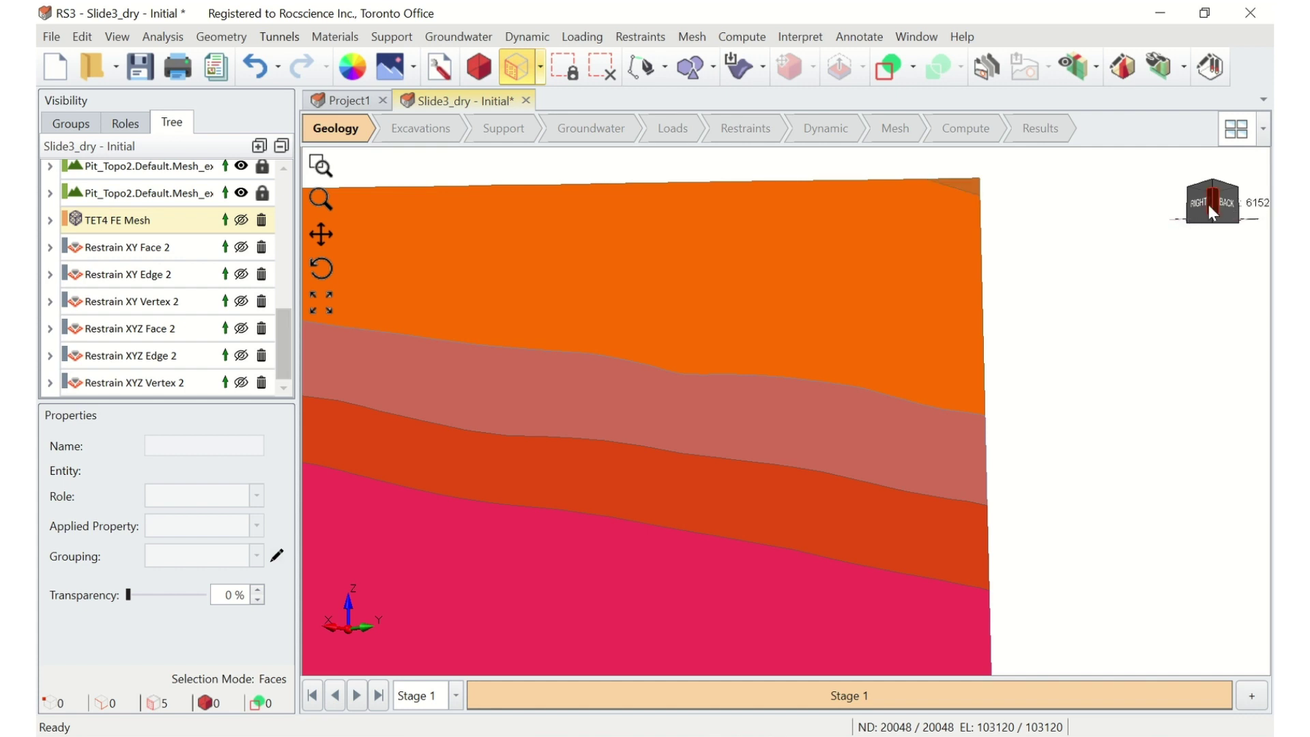
- Add to the selection the five layer faces of the narrow back-side strip between the model corner and the imported plane
middle_drag(974, 183, 1012, 178)
ctrl+click(1013, 178)
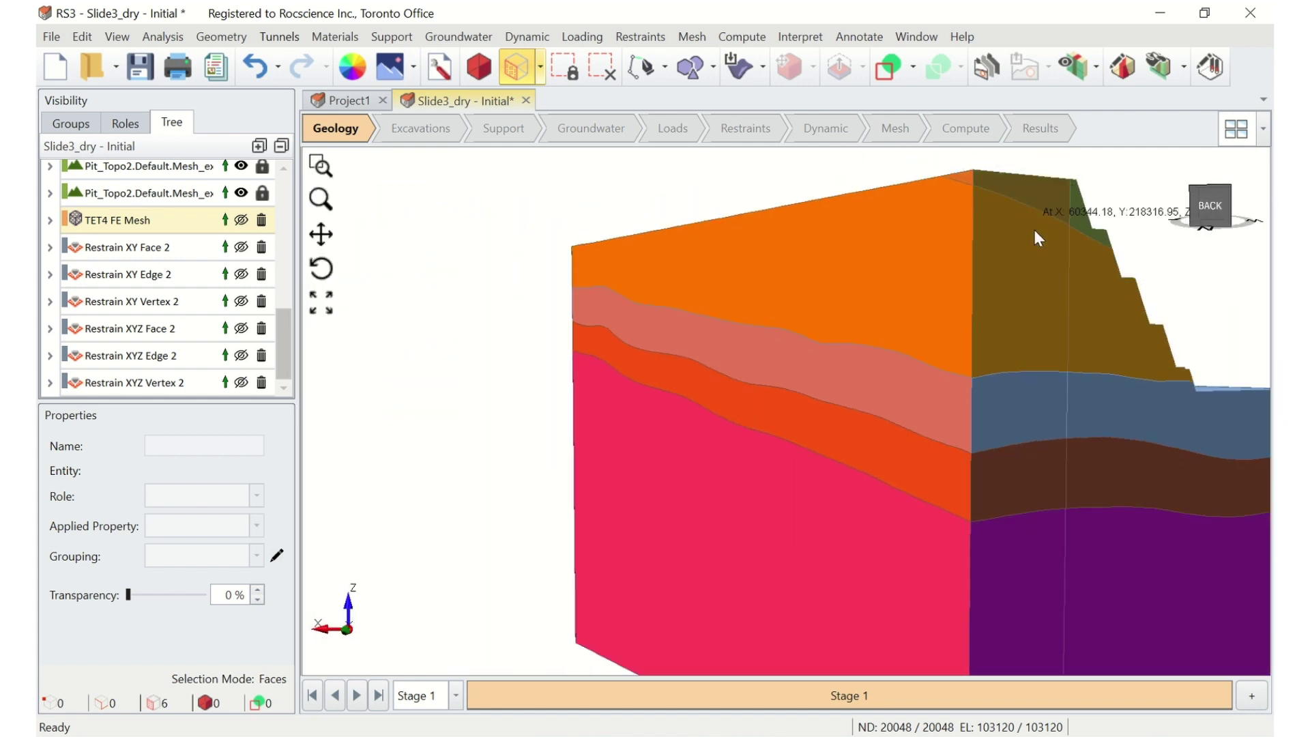
ctrl+click(1032, 286)
ctrl+click(1024, 411)
ctrl+click(1027, 485)
ctrl+click(1030, 545)
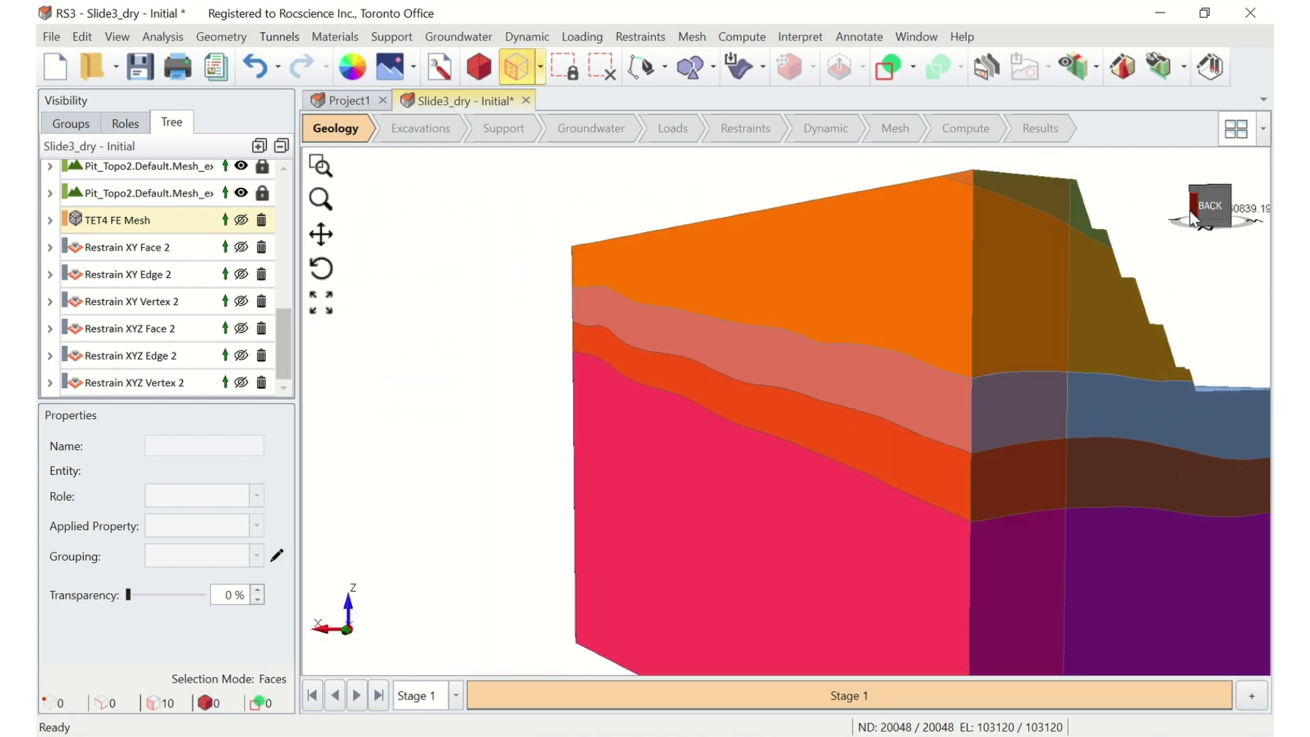
- Add to the selection the four layer faces of the front-side strip between the imported plane and the model corner
middle_drag(1128, 321, 783, 264)
ctrl+click(683, 273)
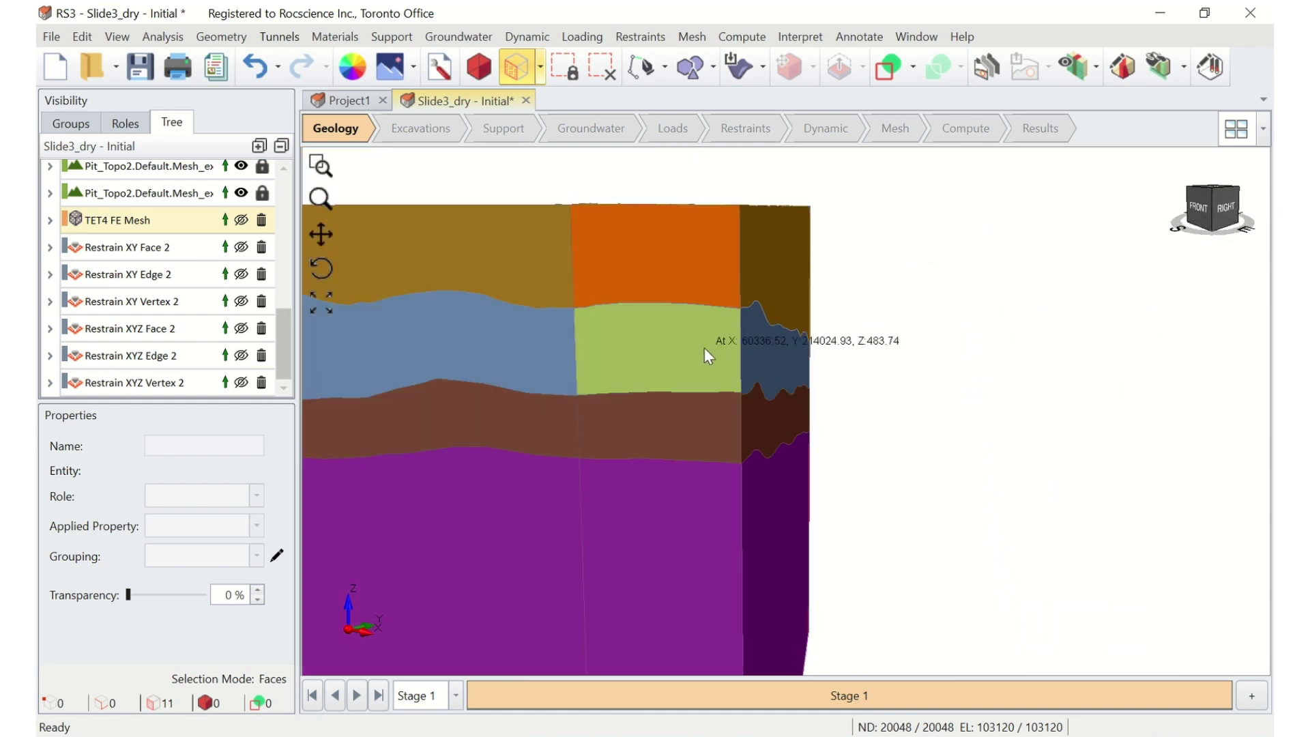
ctrl+click(703, 352)
ctrl+click(697, 437)
ctrl+click(710, 519)
- Apply the RL460 groundwater boundary condition to all selected faces, installed at Stage 1 and never removed
middle_drag(837, 511, 968, 172)
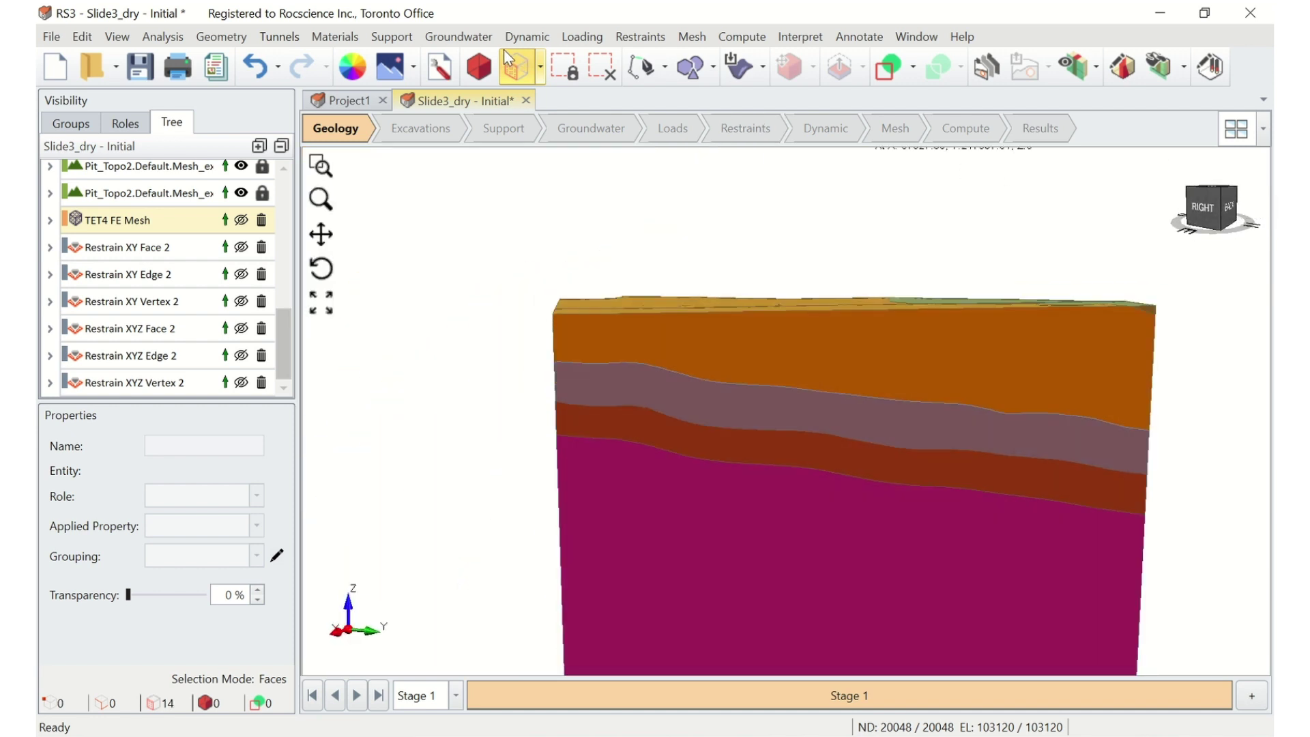
click(478, 37)
click(580, 219)
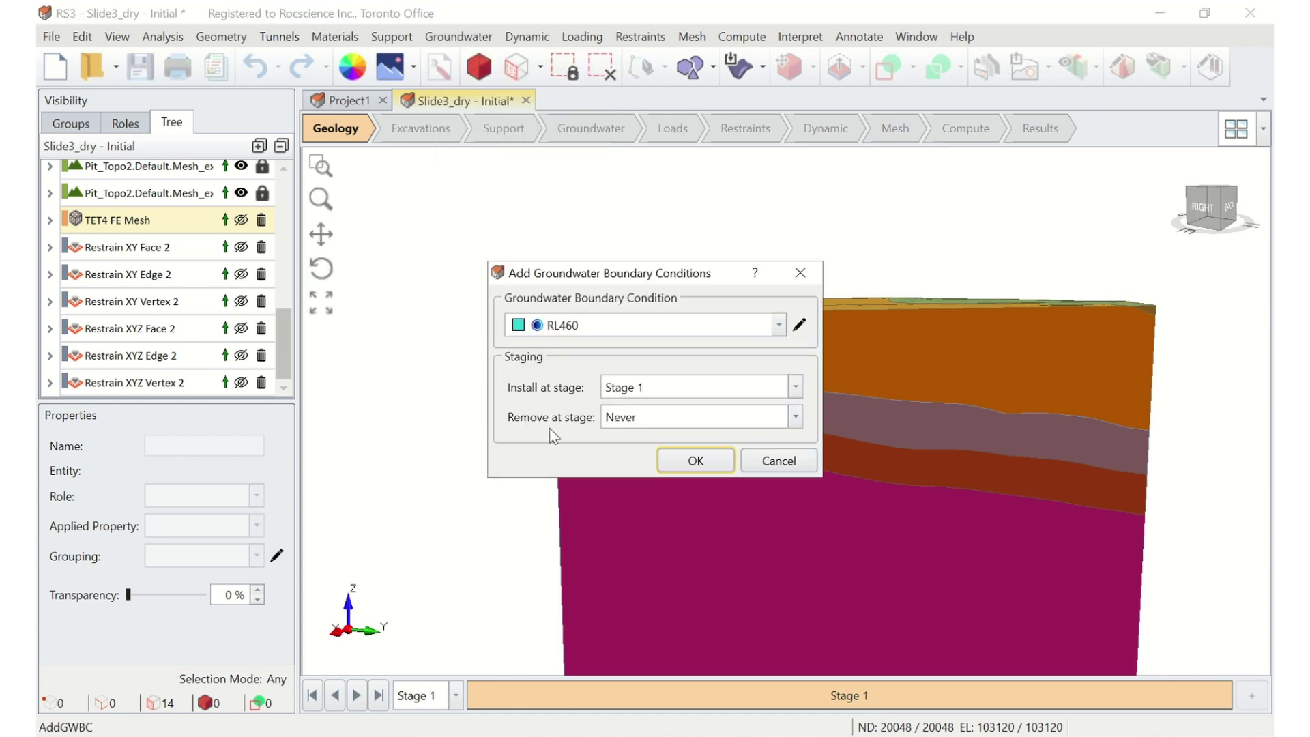
click(672, 466)
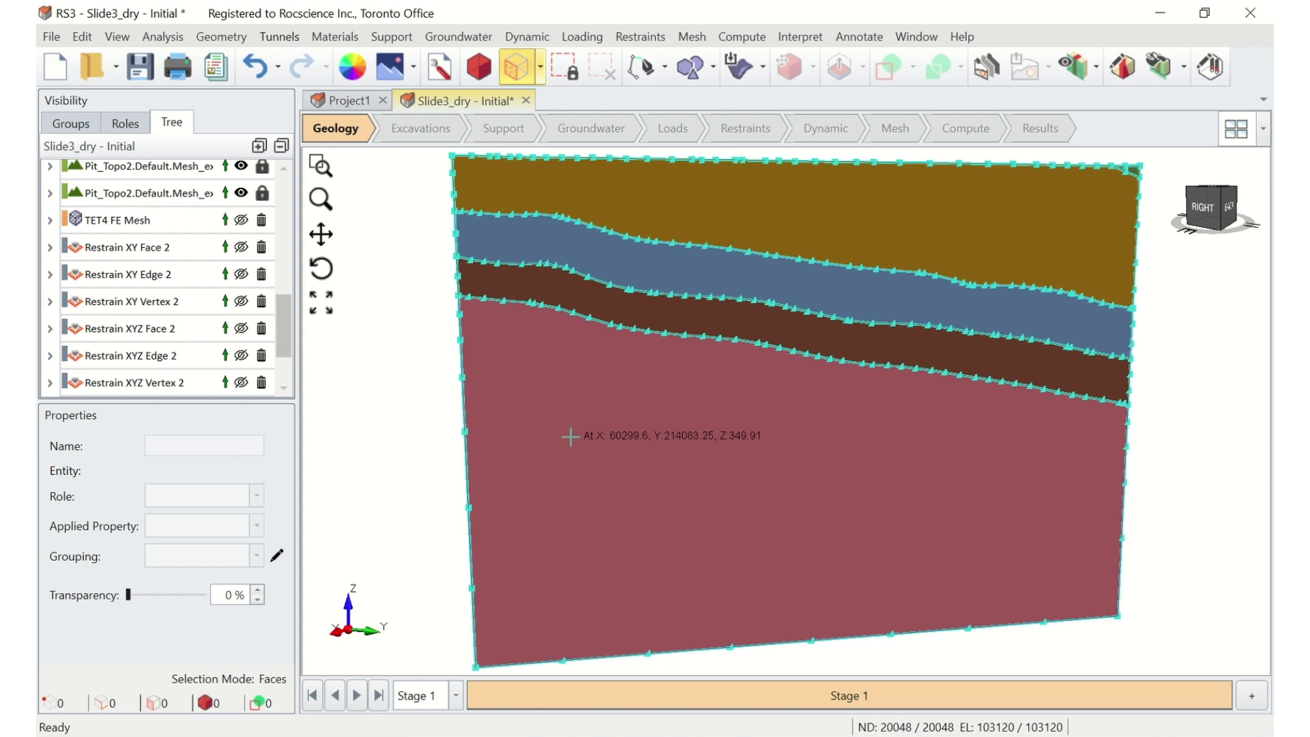
click(579, 440)
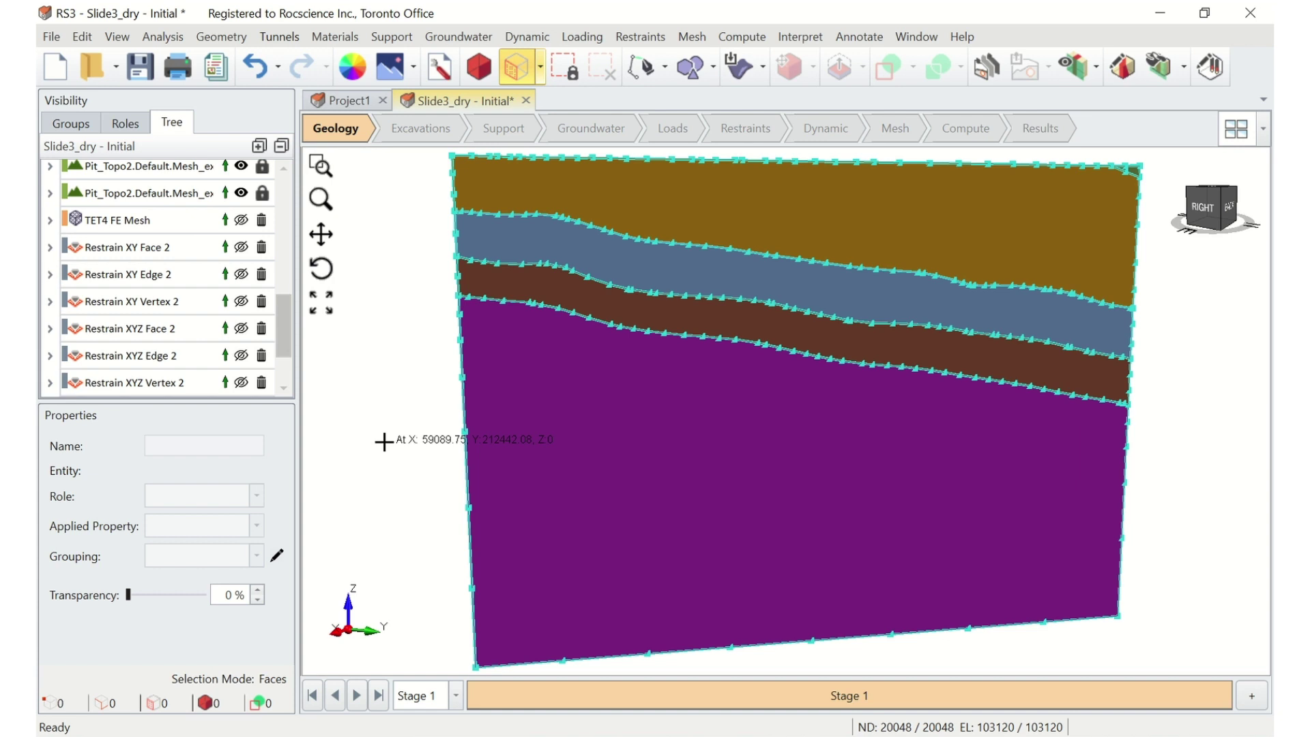
- Hide the five outer geology volumes beyond the dividing plane, including the small top corner volume
click(481, 66)
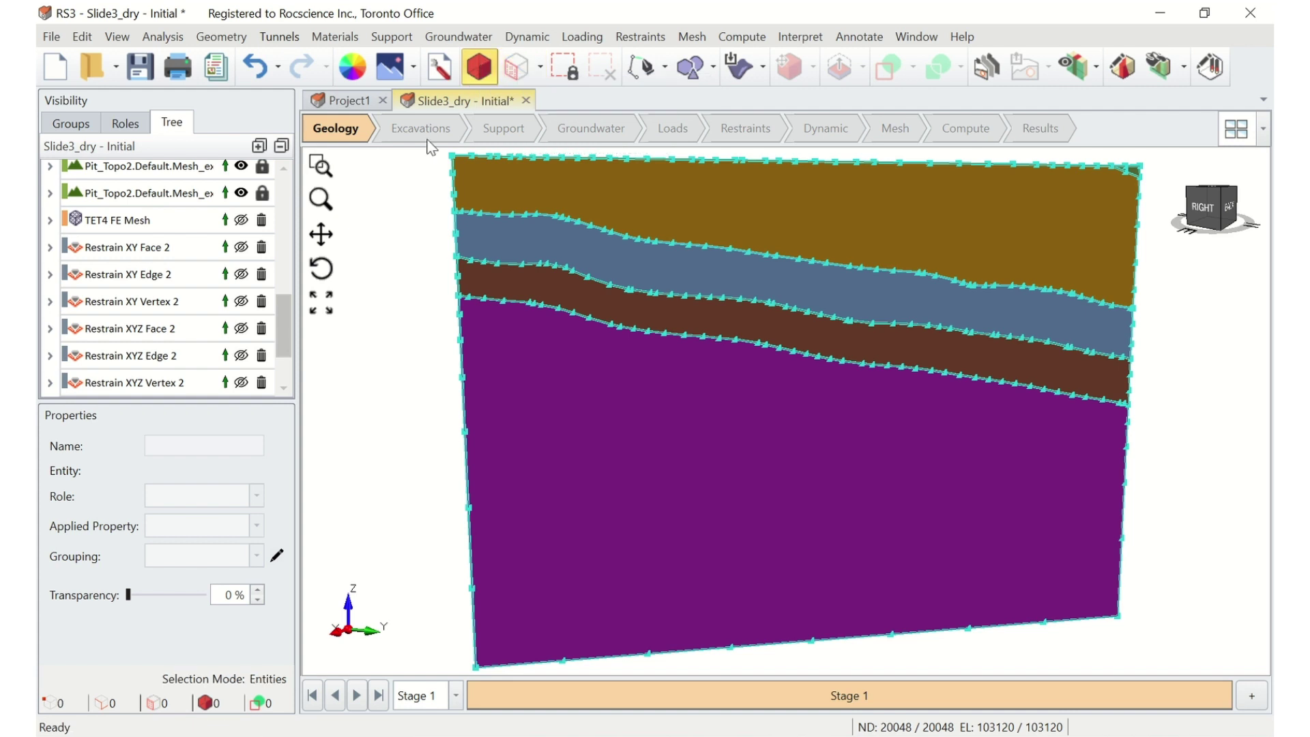
scroll(419, 254, down, 1)
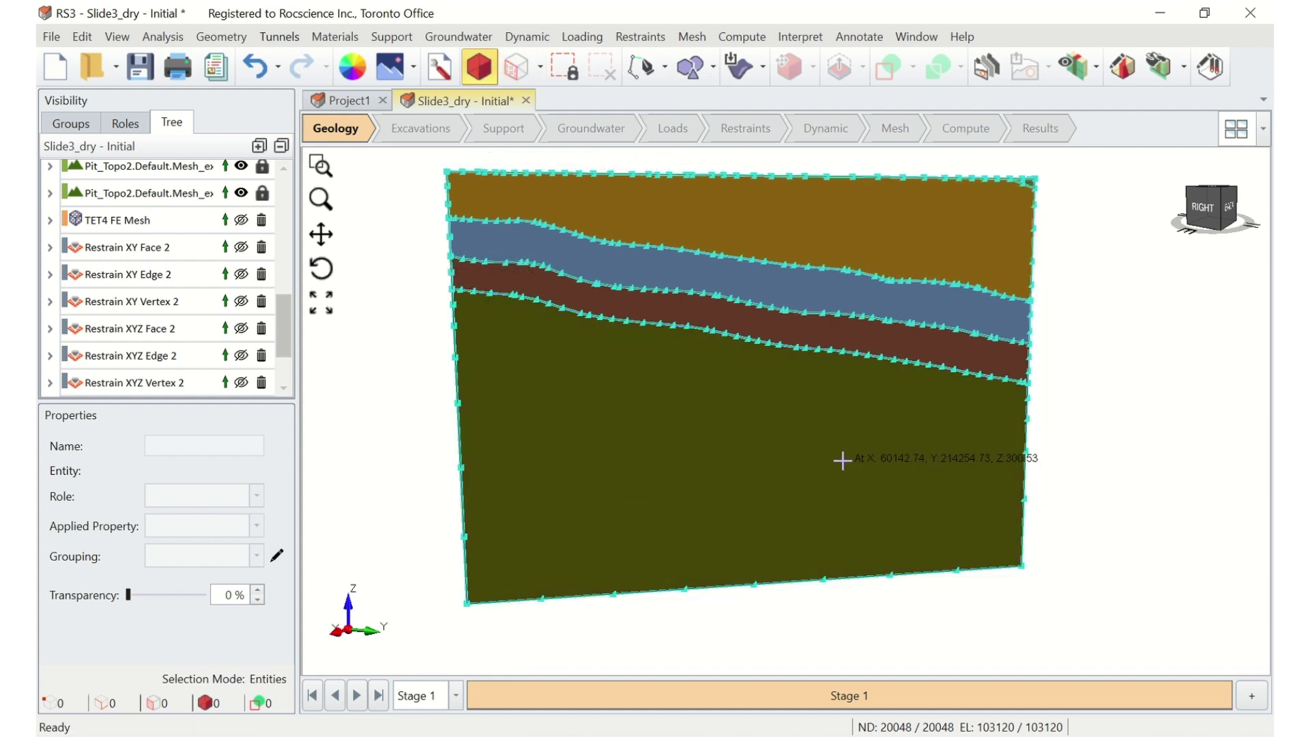
click(842, 460)
ctrl+click(895, 342)
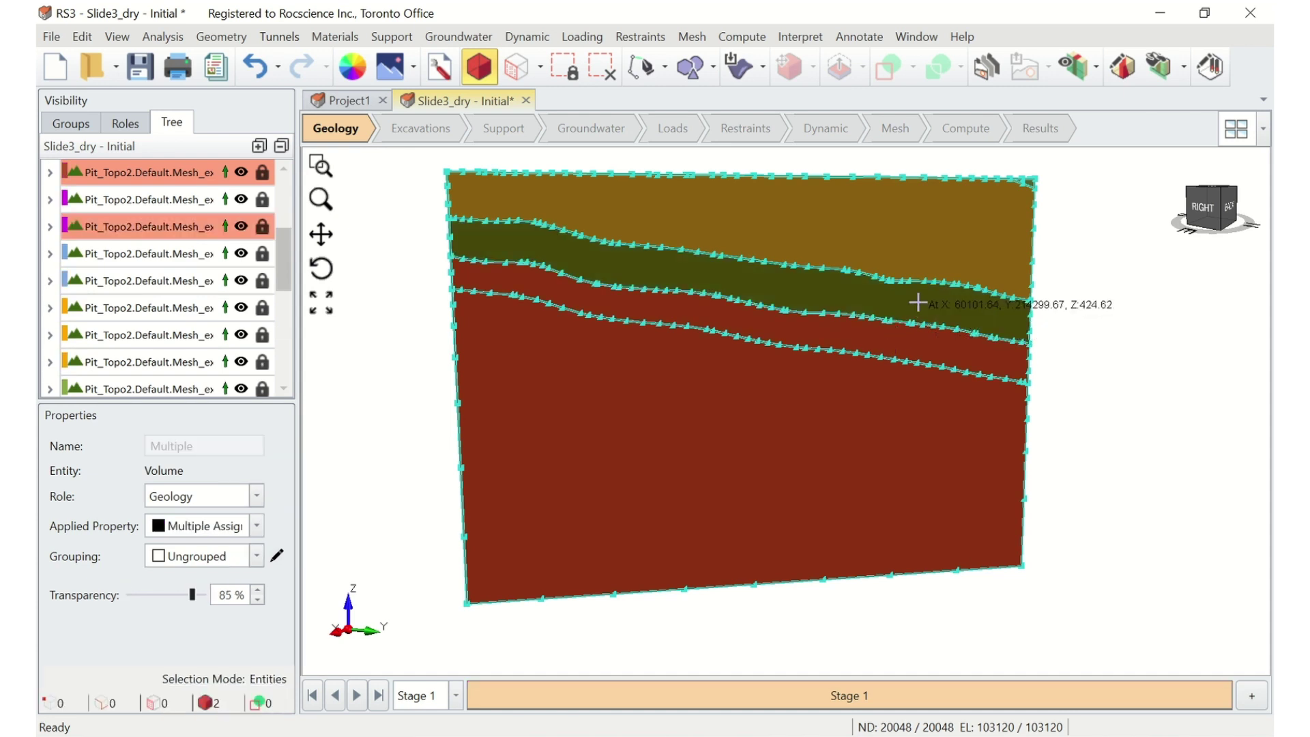
ctrl+click(918, 302)
ctrl+click(992, 239)
scroll(1054, 187, up, 1)
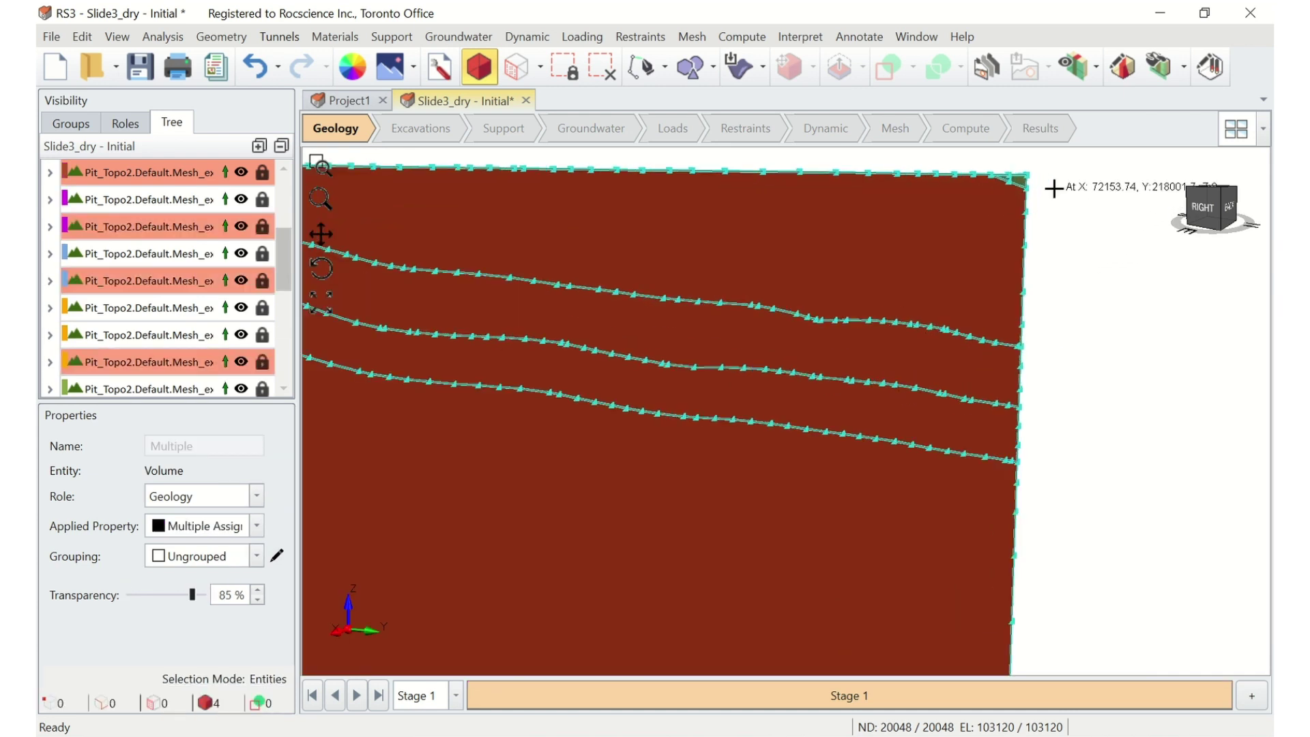
scroll(993, 178, up, 2)
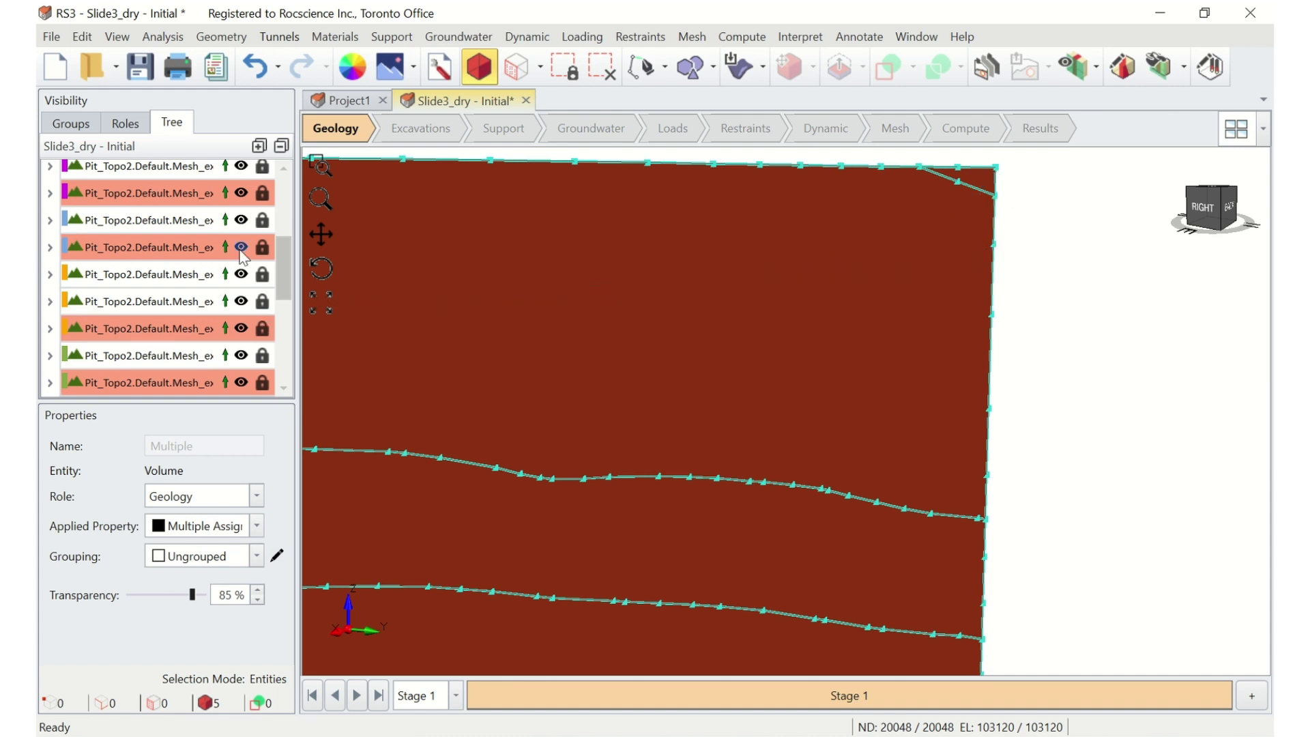
click(242, 248)
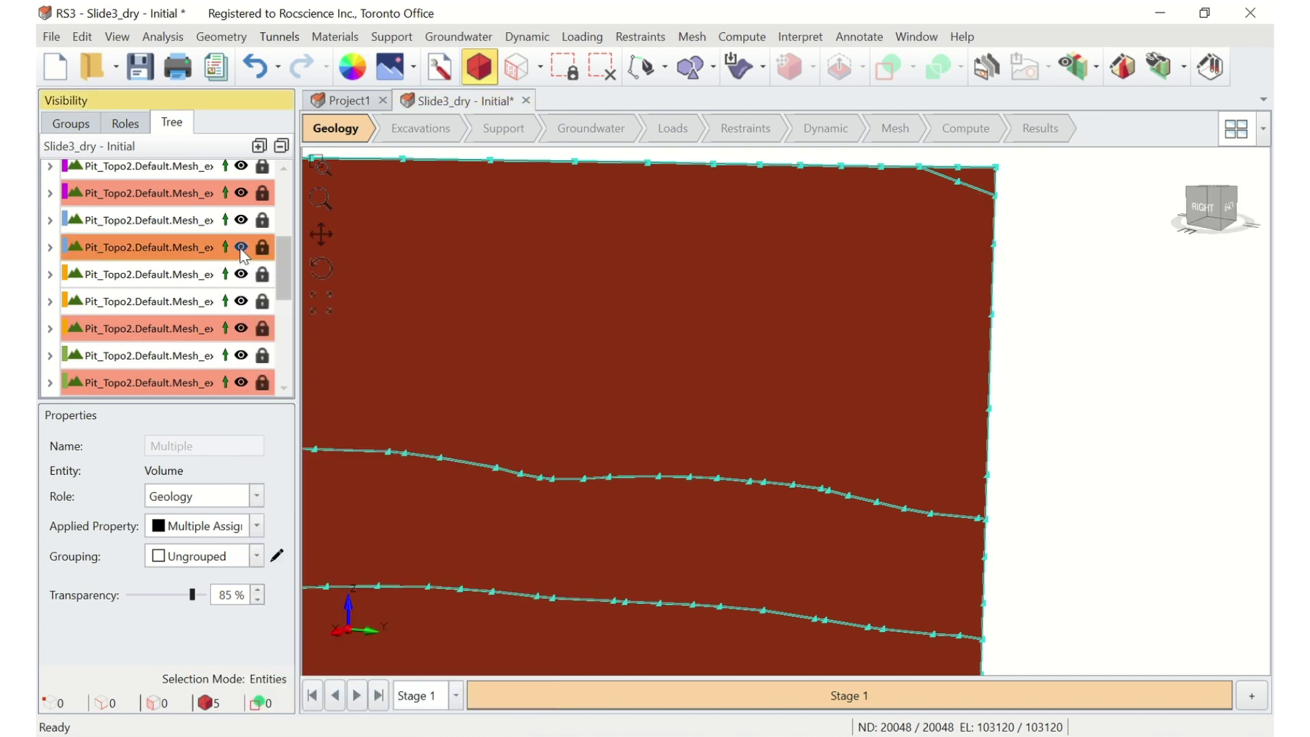
click(1175, 349)
- Hide the RL460 Face 2, RL460 Edge 2 and RL460 Vertex 2 boundary condition entities
scroll(1141, 363, down, 1)
scroll(1142, 364, down, 2)
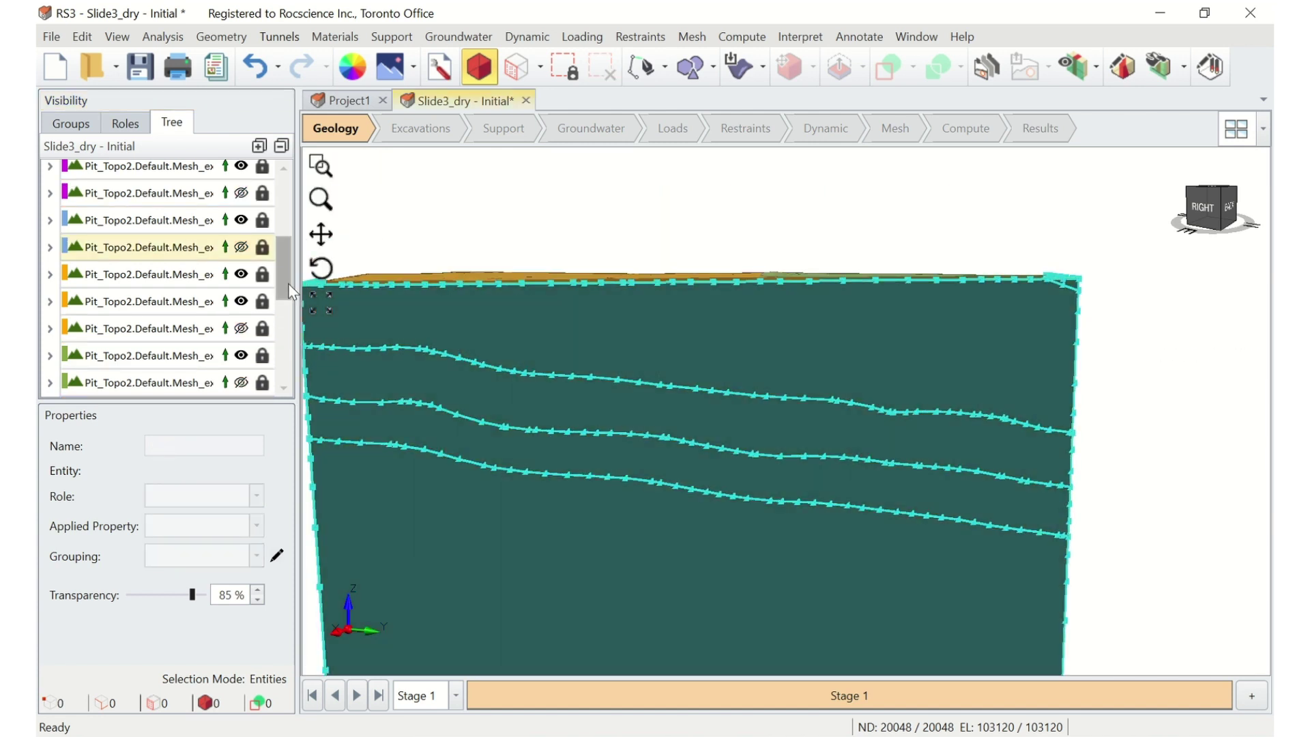
drag(288, 284, 293, 404)
click(241, 328)
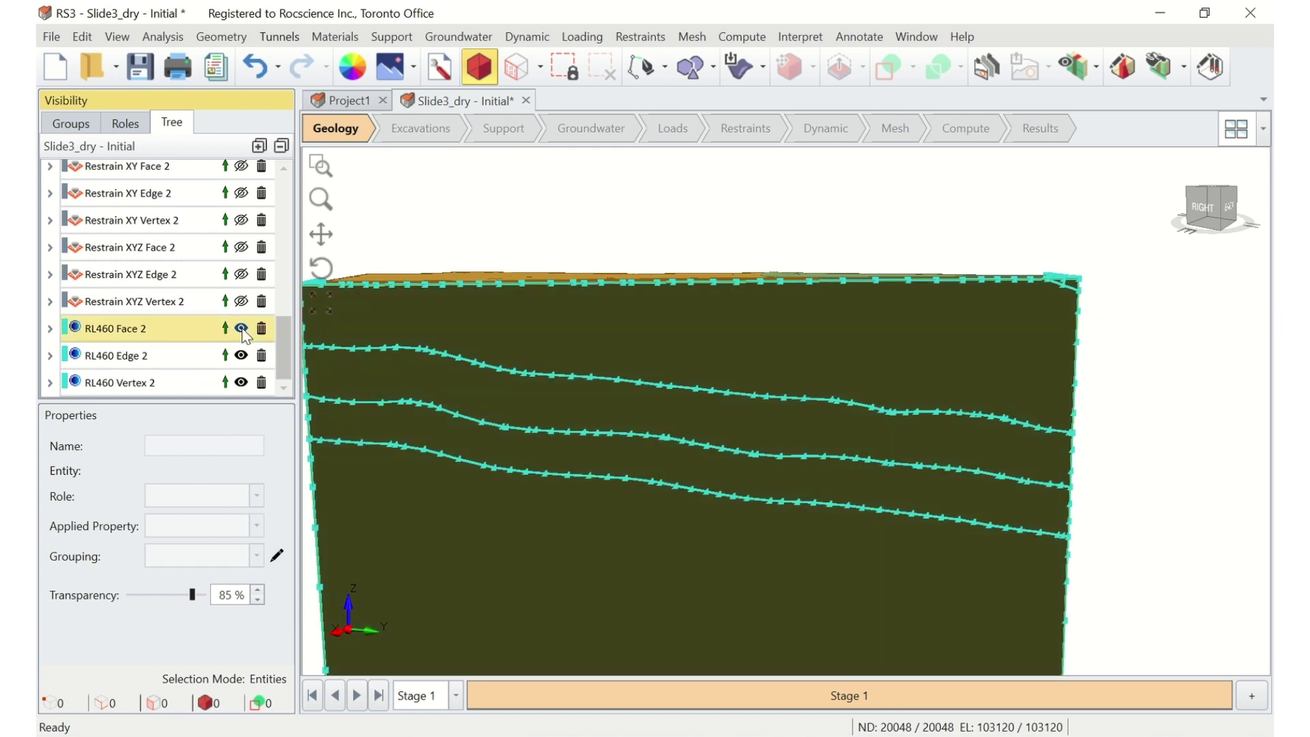
click(241, 355)
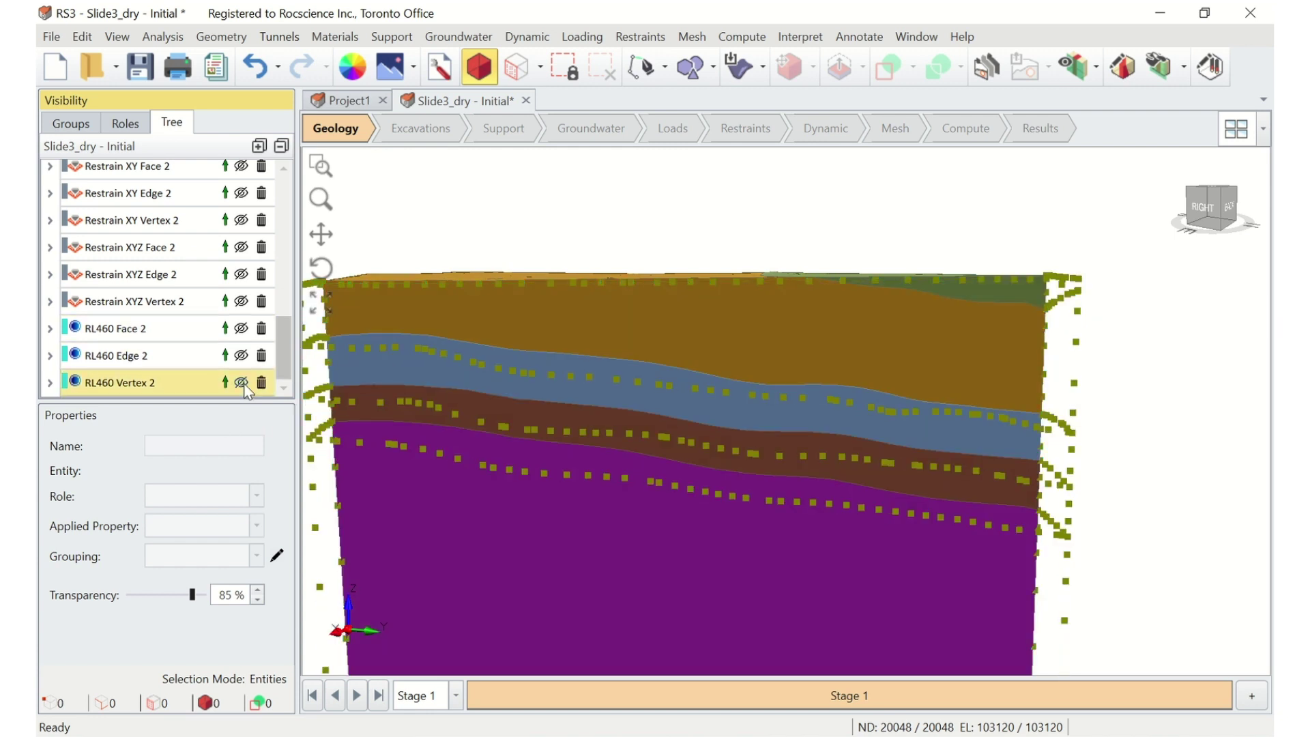
click(240, 382)
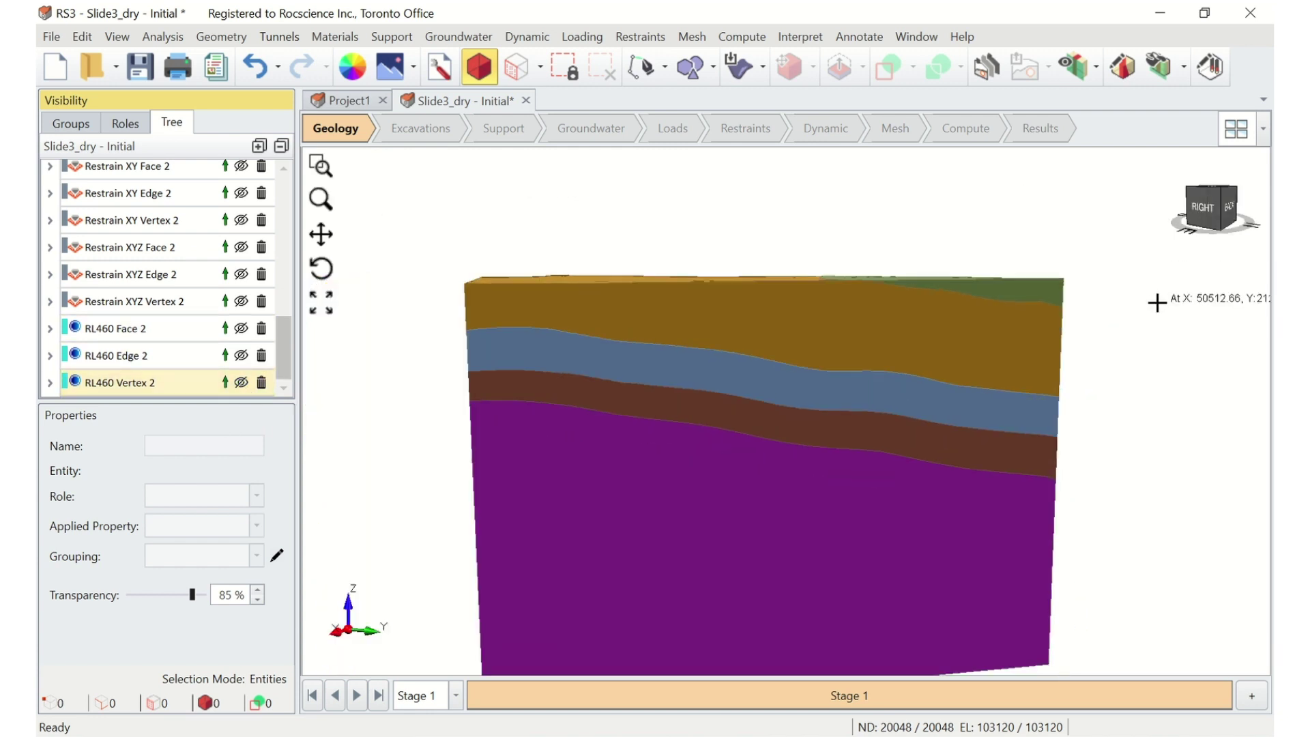
- Apply the RL460 groundwater boundary condition to the five layer faces exposed along the dividing plane, installed at Stage 1 and never removed
scroll(1153, 310, down, 2)
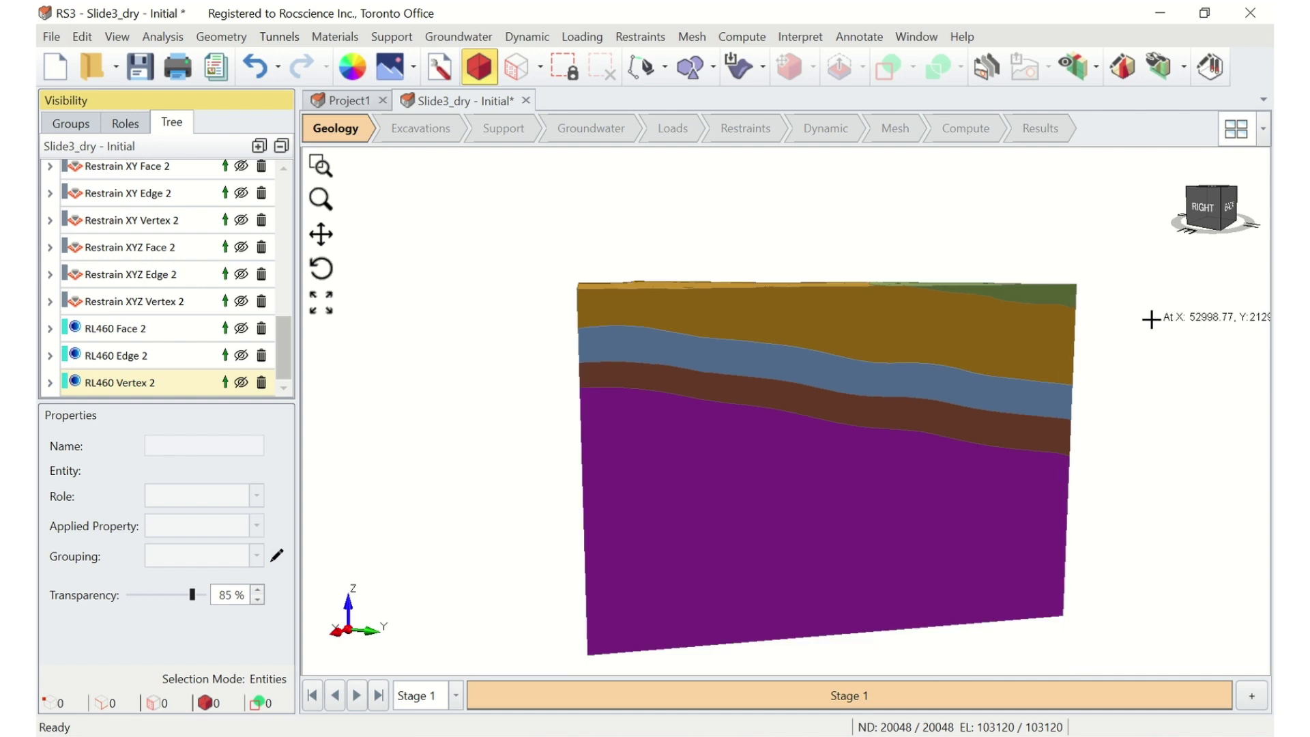
click(517, 69)
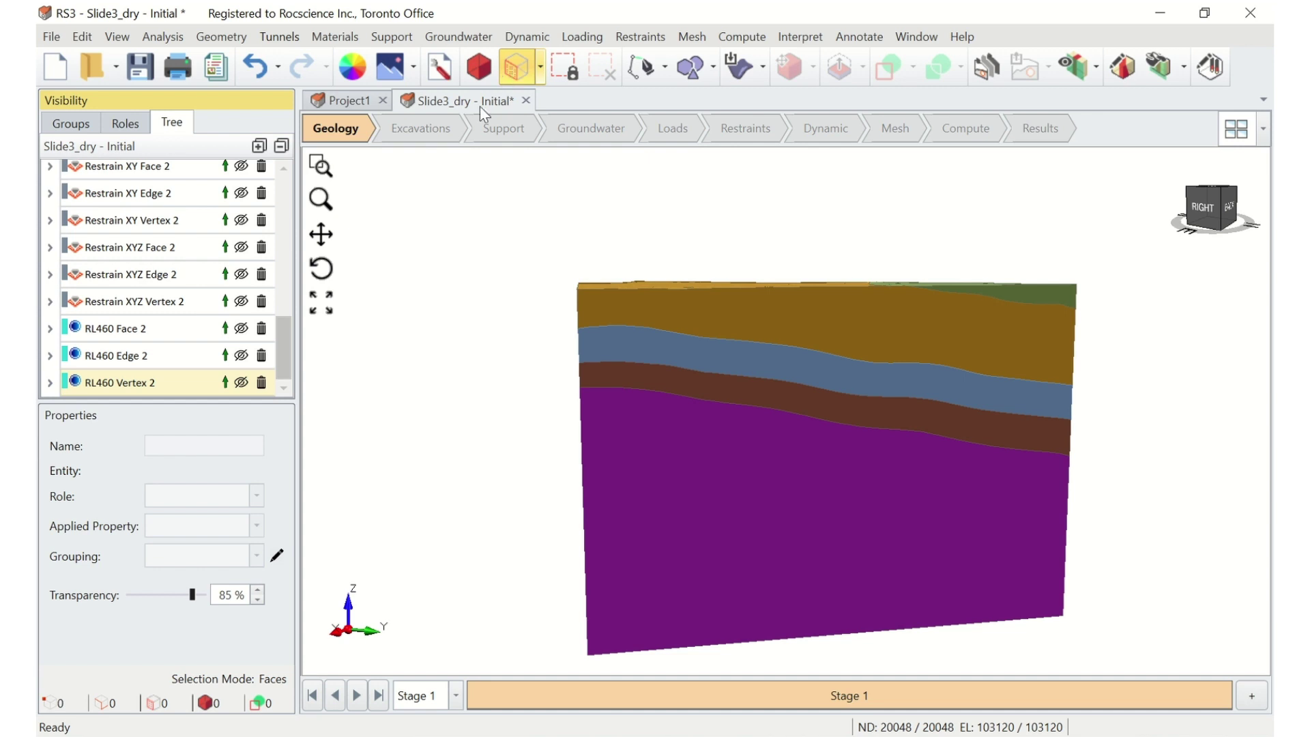
click(1000, 294)
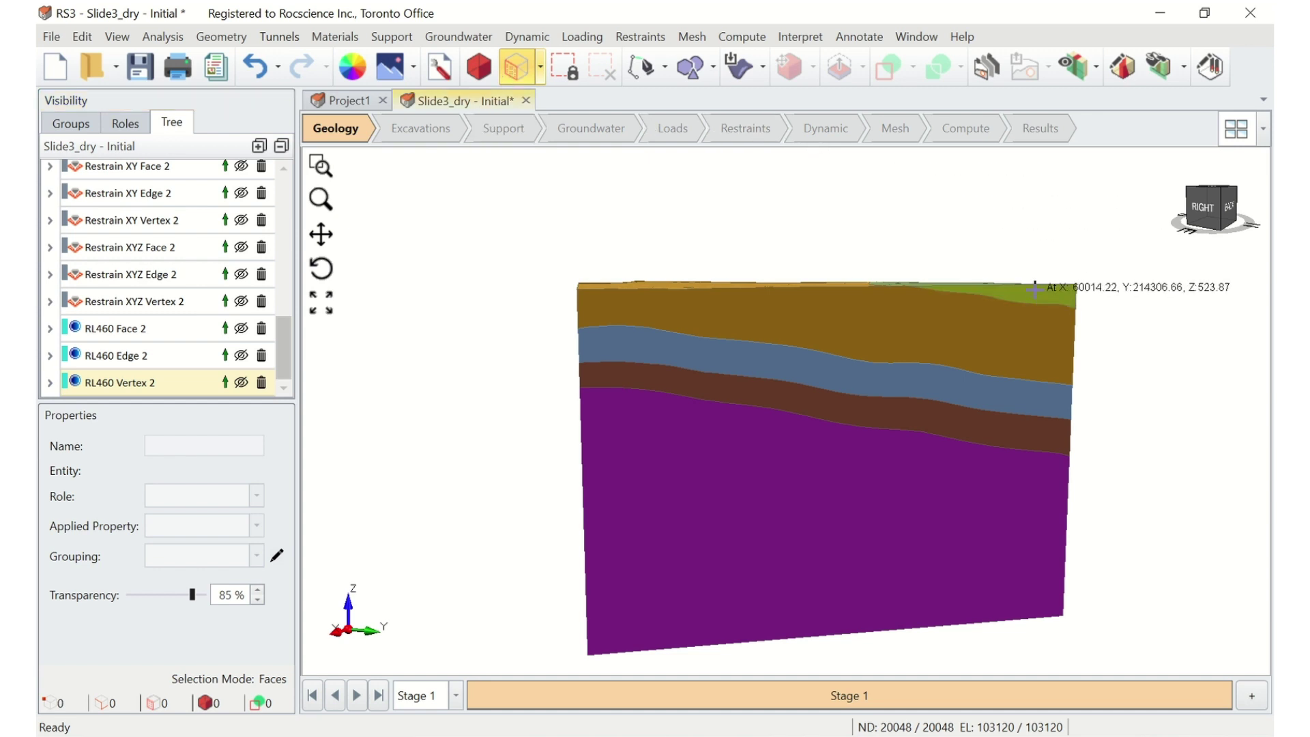
ctrl+click(1001, 389)
ctrl+click(993, 419)
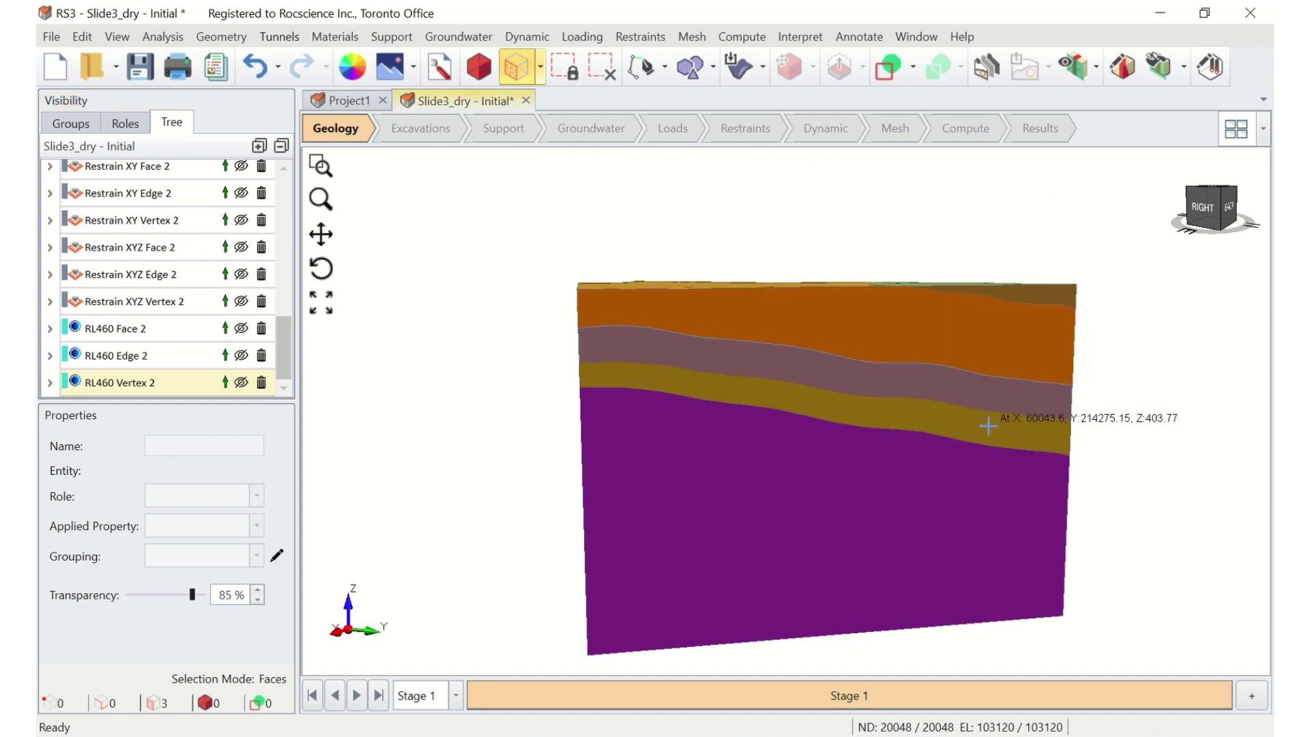
ctrl+click(914, 499)
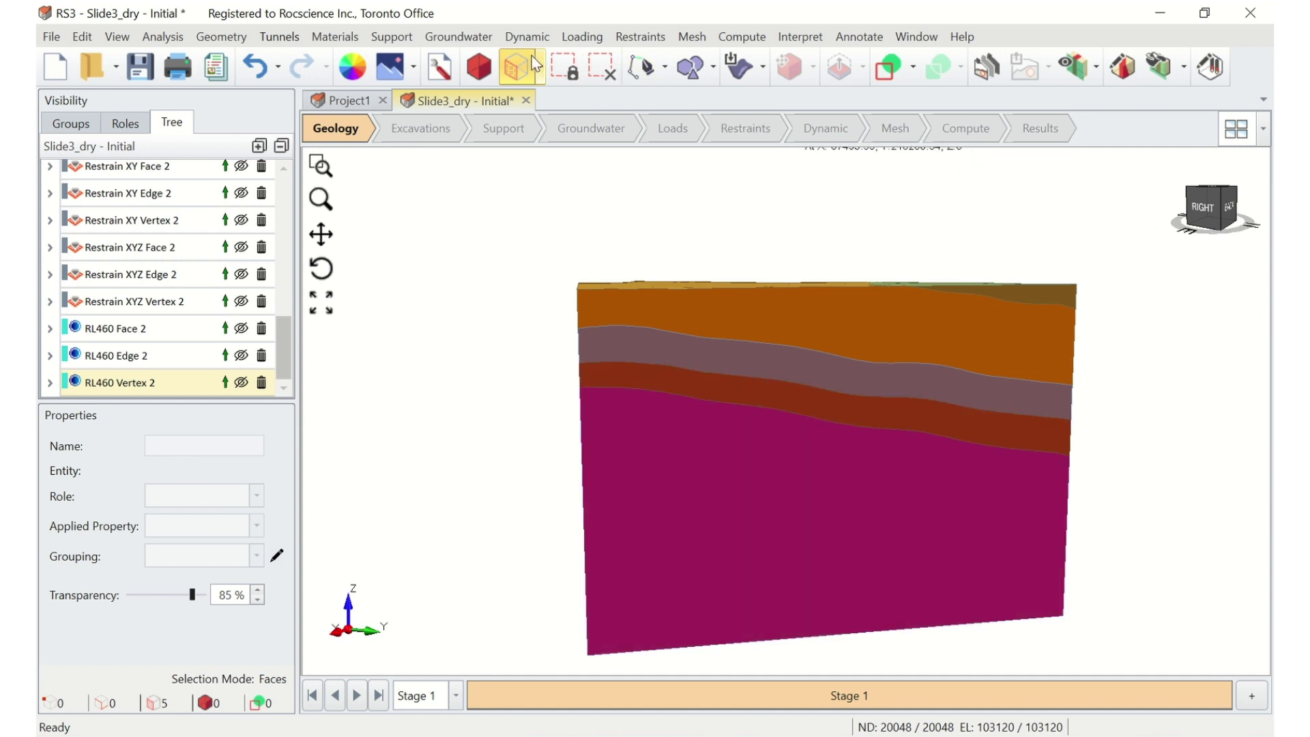
click(480, 37)
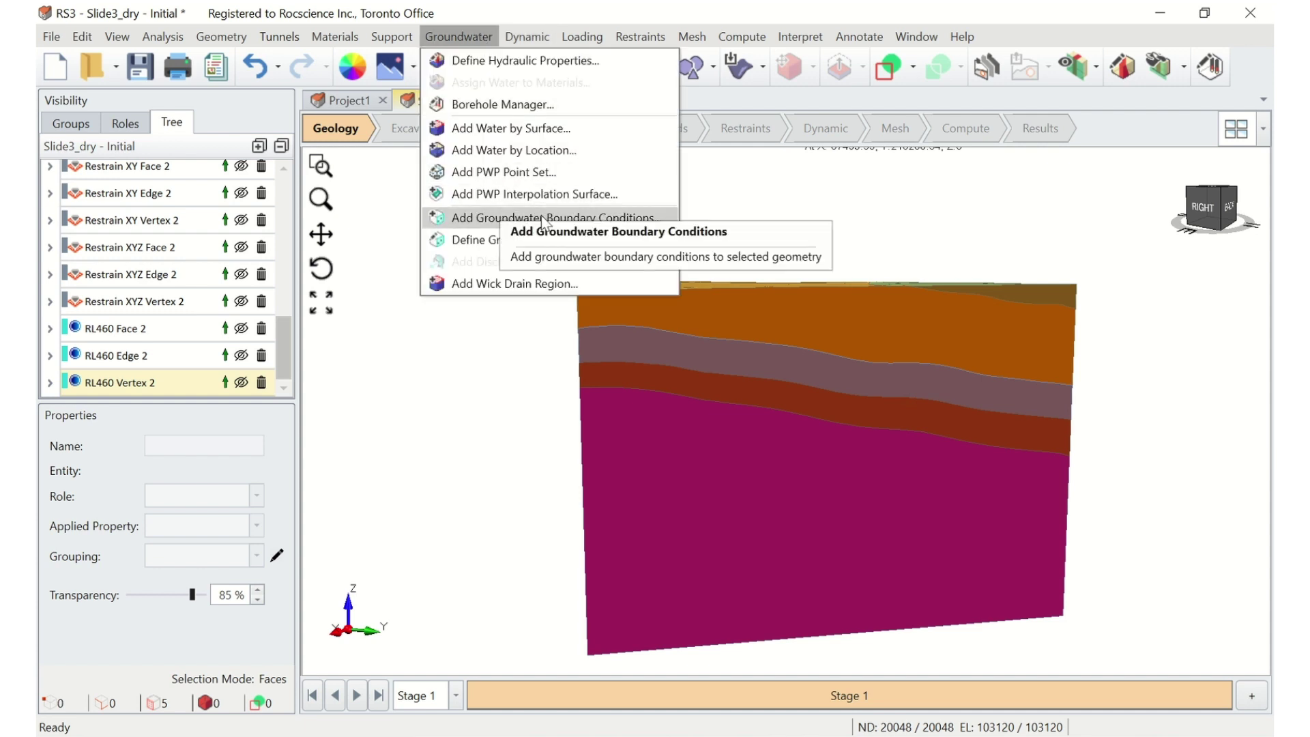
click(544, 218)
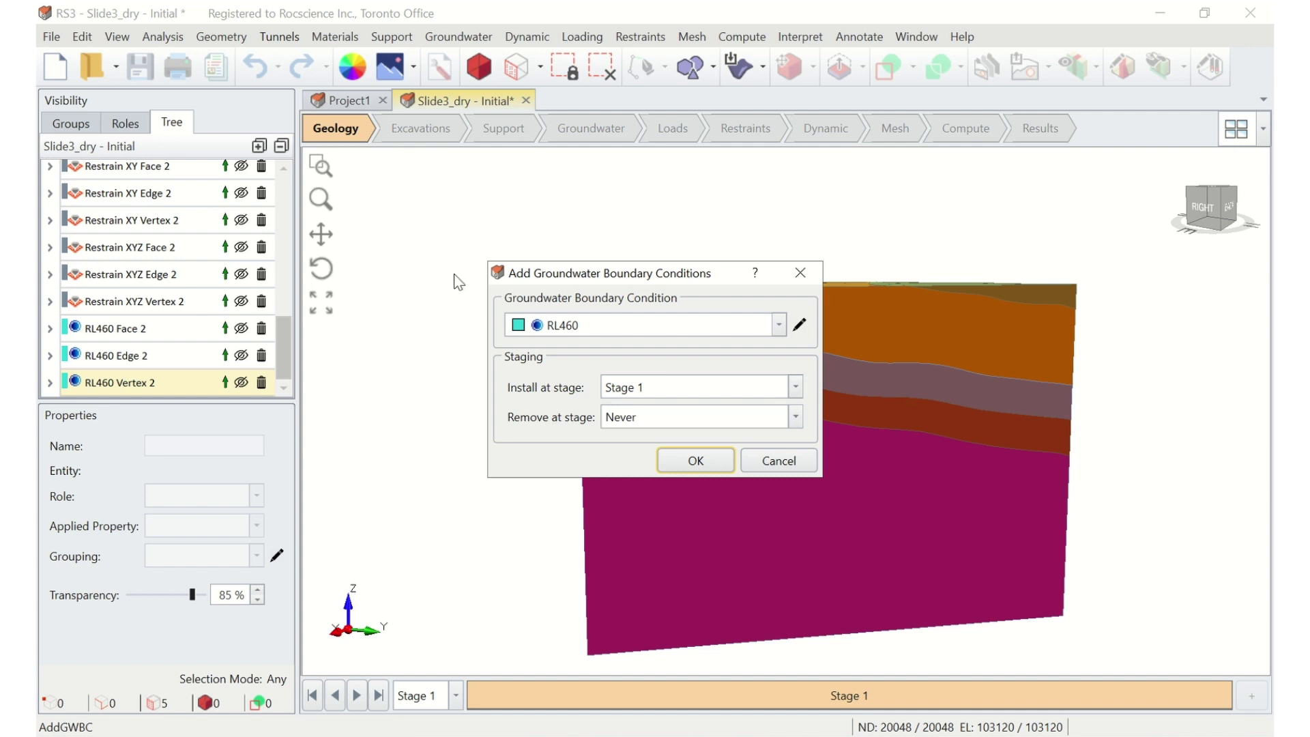
click(671, 460)
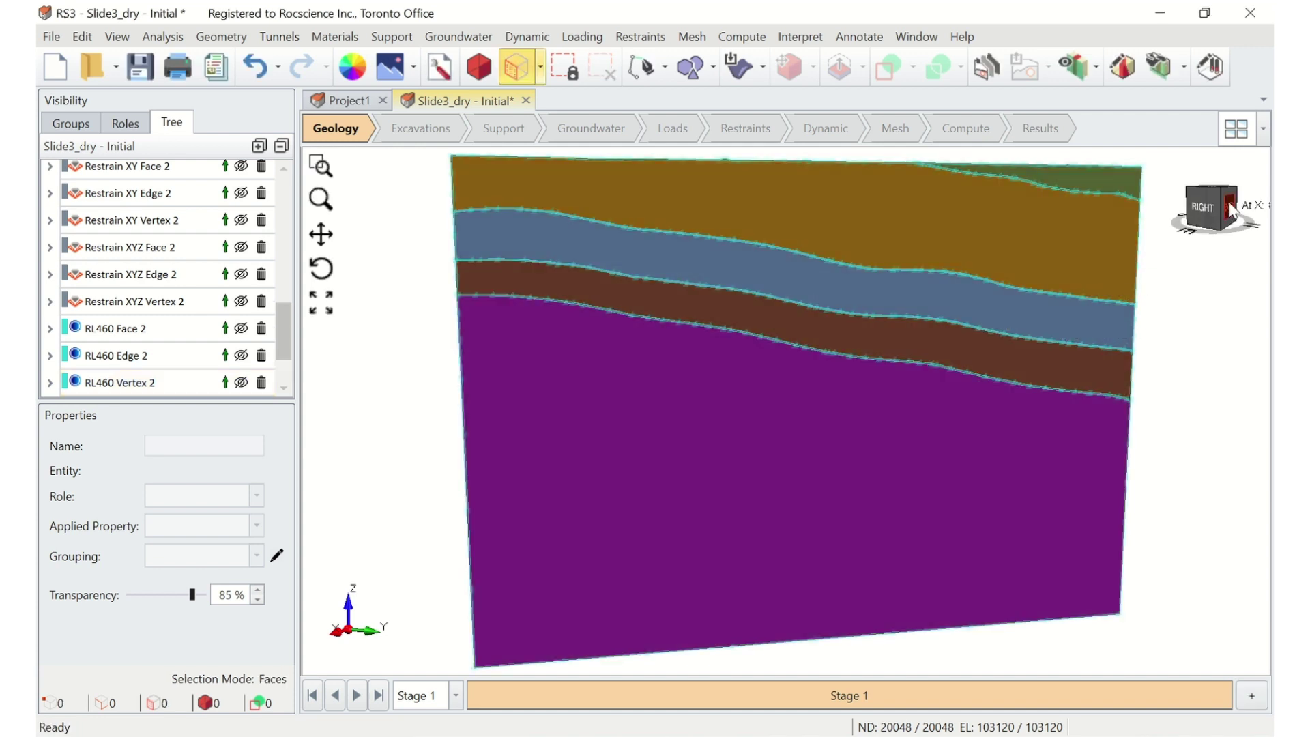
- Apply the Unknown groundwater boundary condition to all ground surface faces of the pit in plan view, installed at Stage 1 and never removed
click(1221, 197)
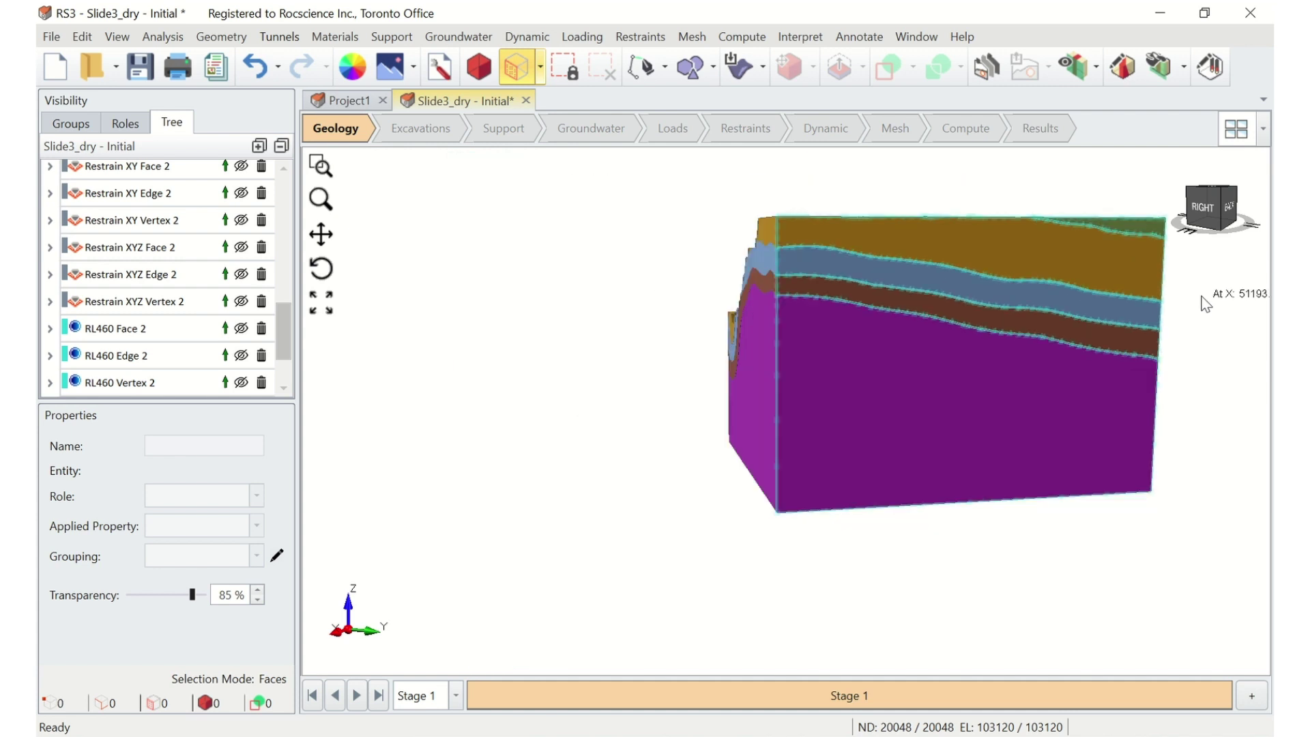
click(1228, 195)
click(1232, 214)
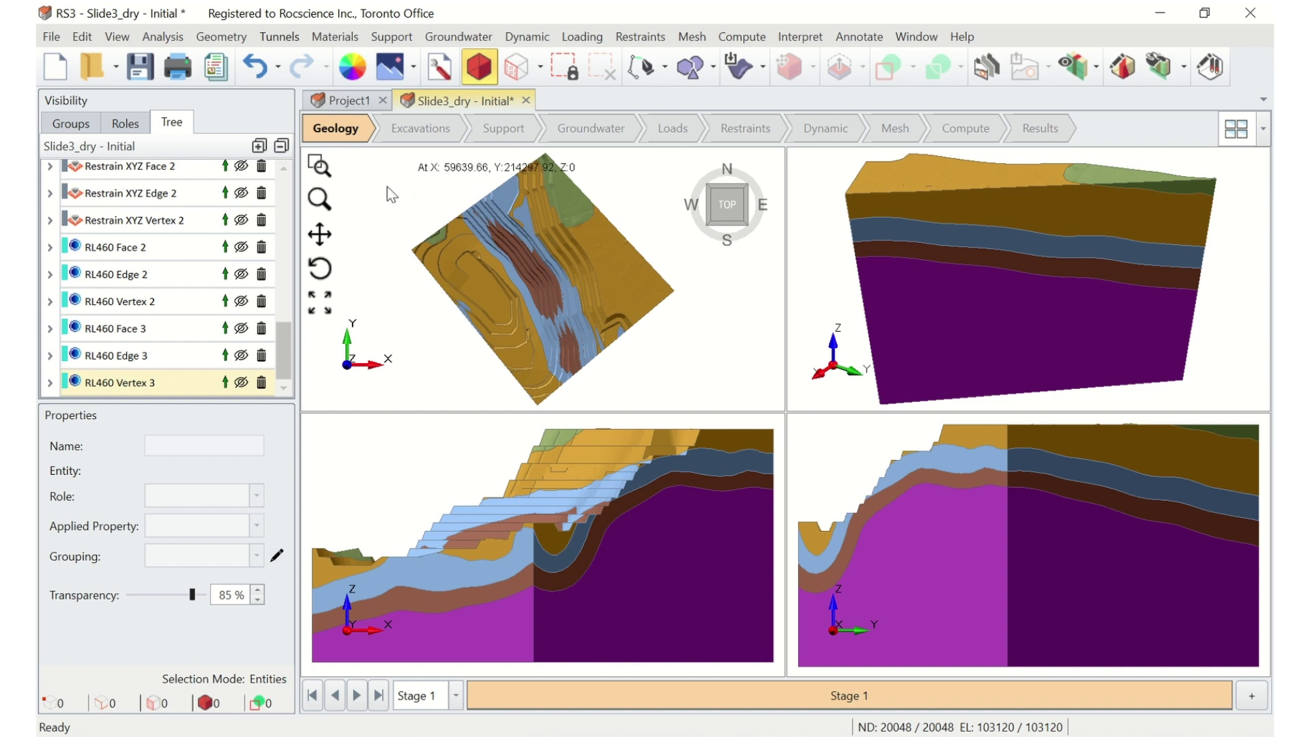
click(516, 66)
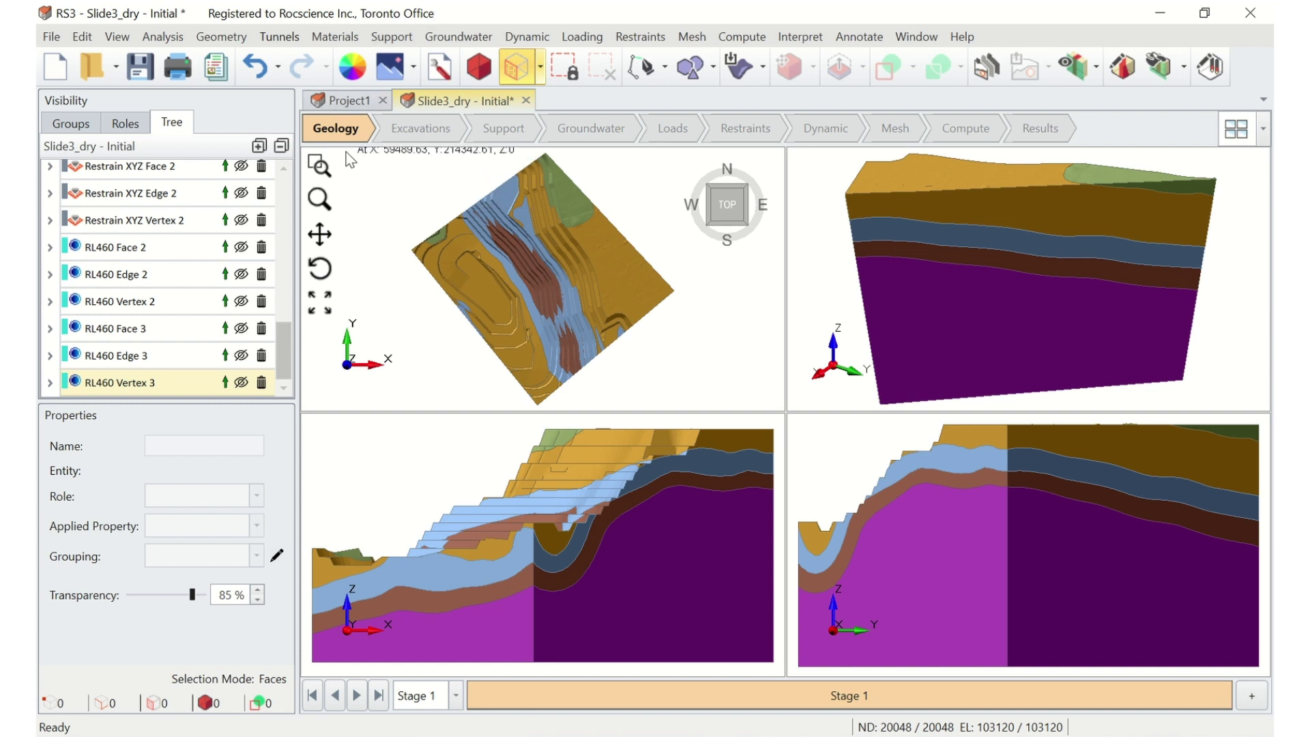
drag(346, 151, 693, 413)
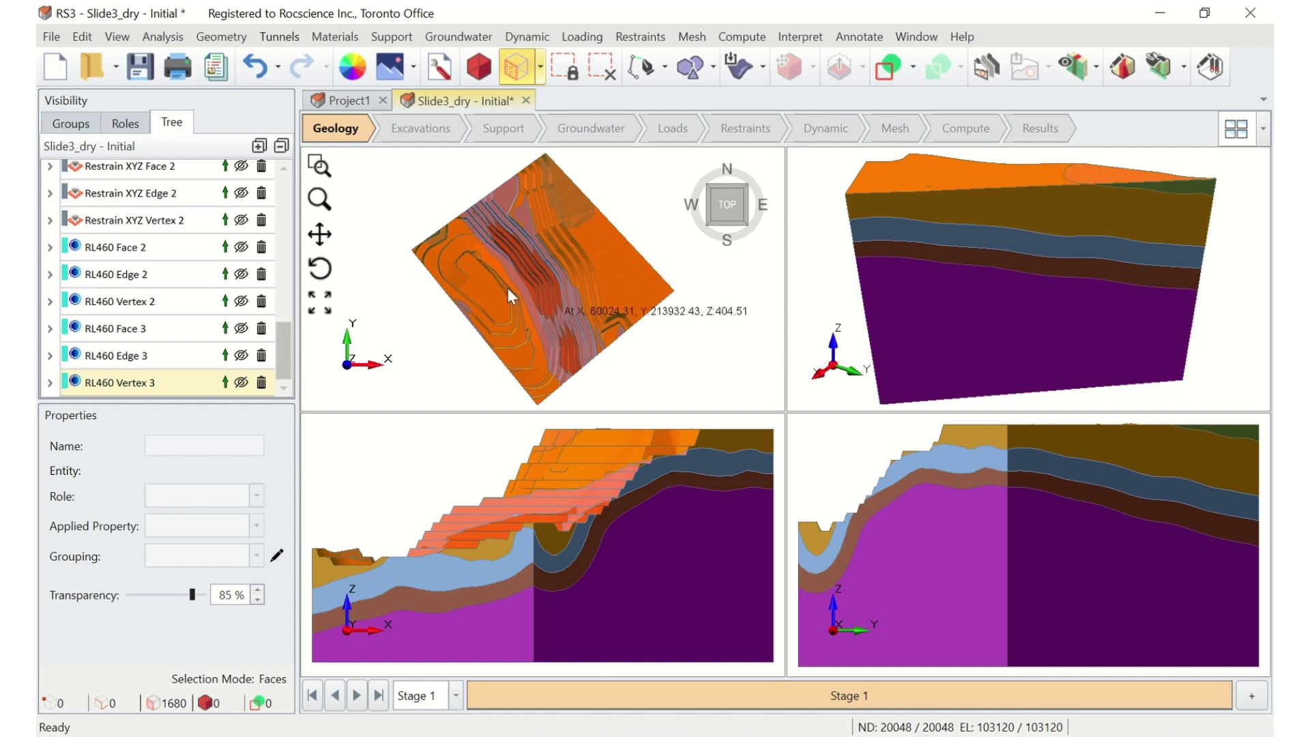
click(472, 38)
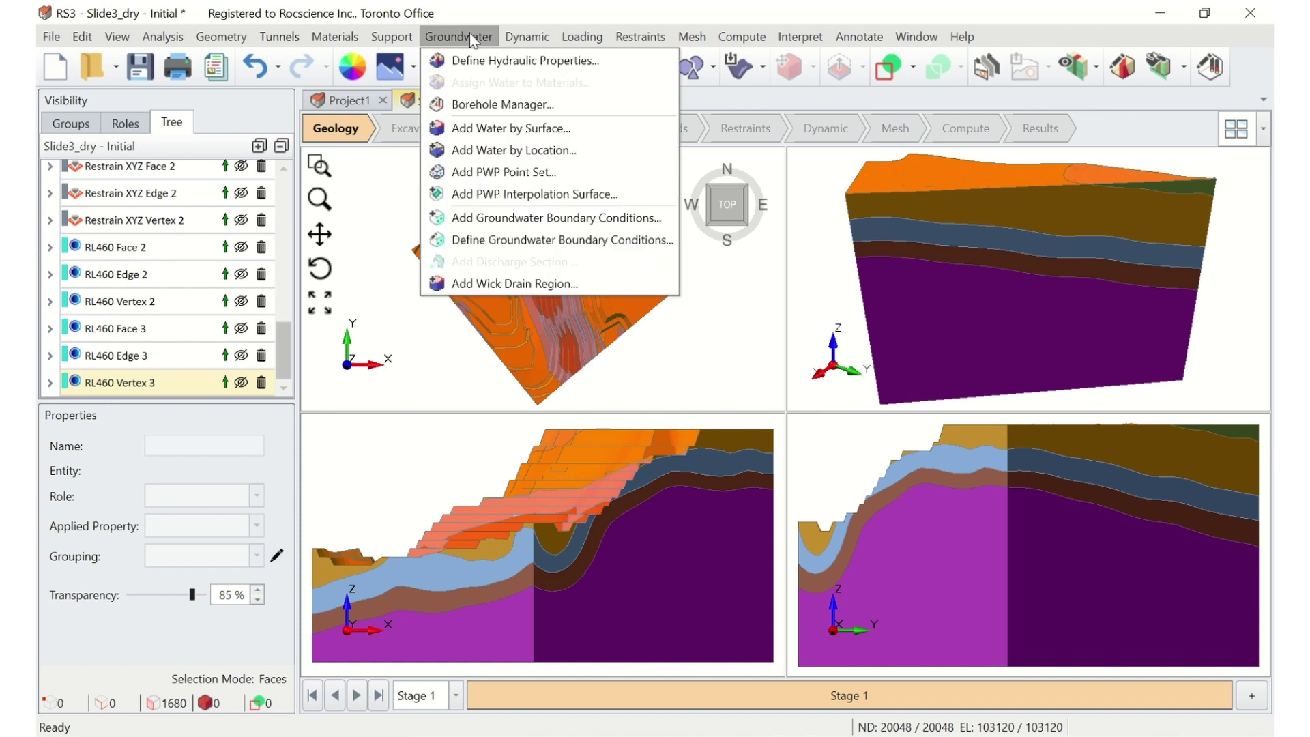
click(505, 219)
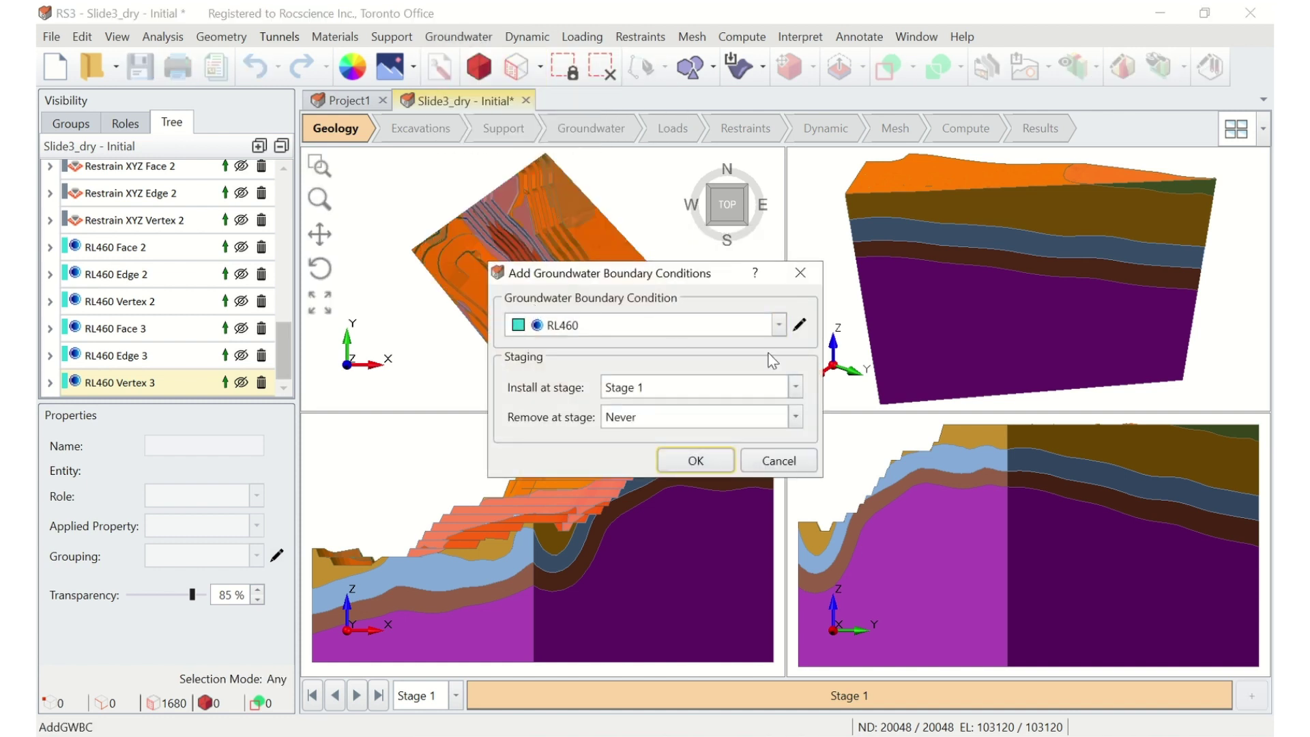
click(778, 325)
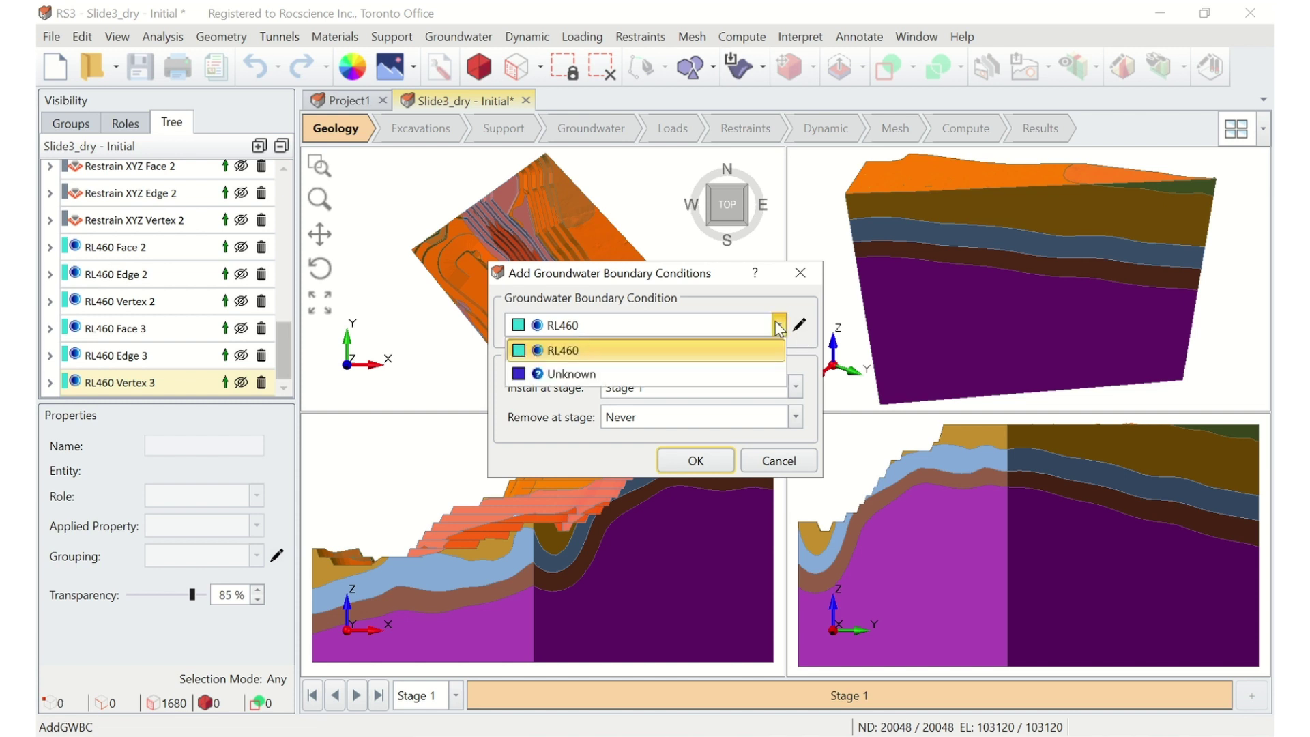
click(739, 377)
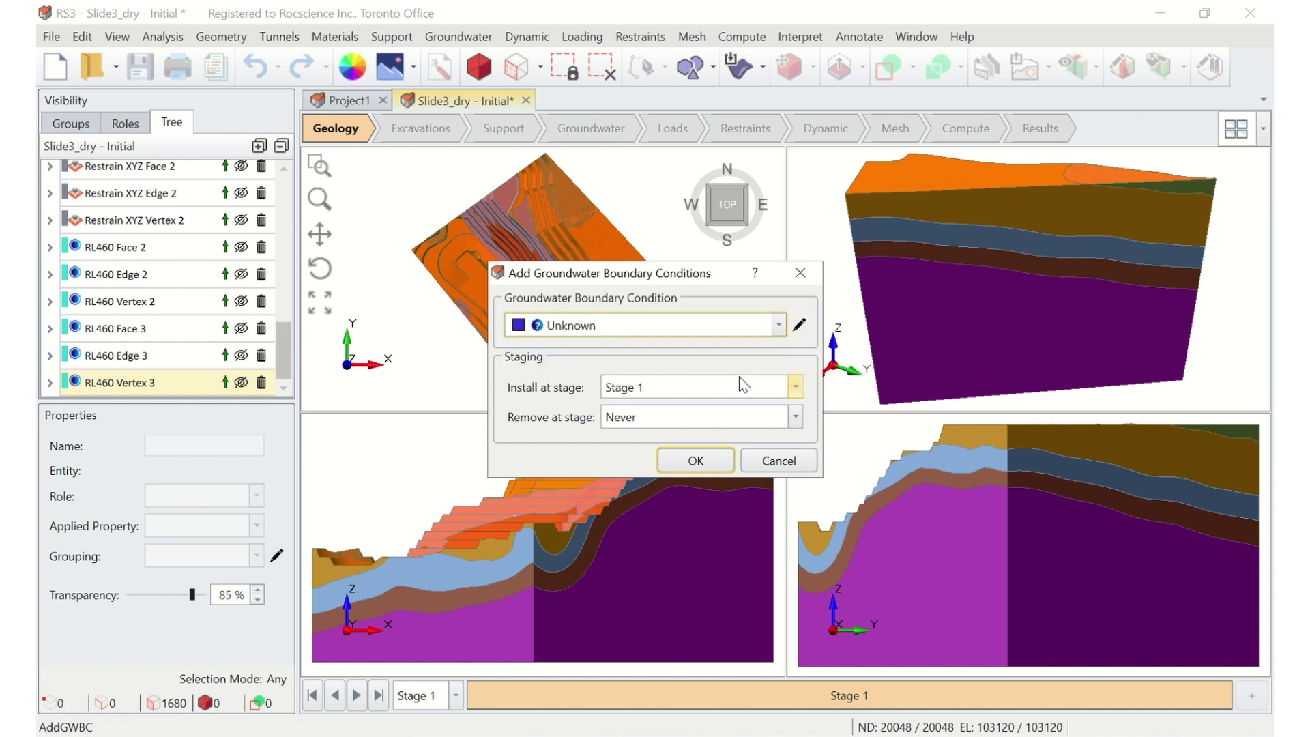
click(724, 458)
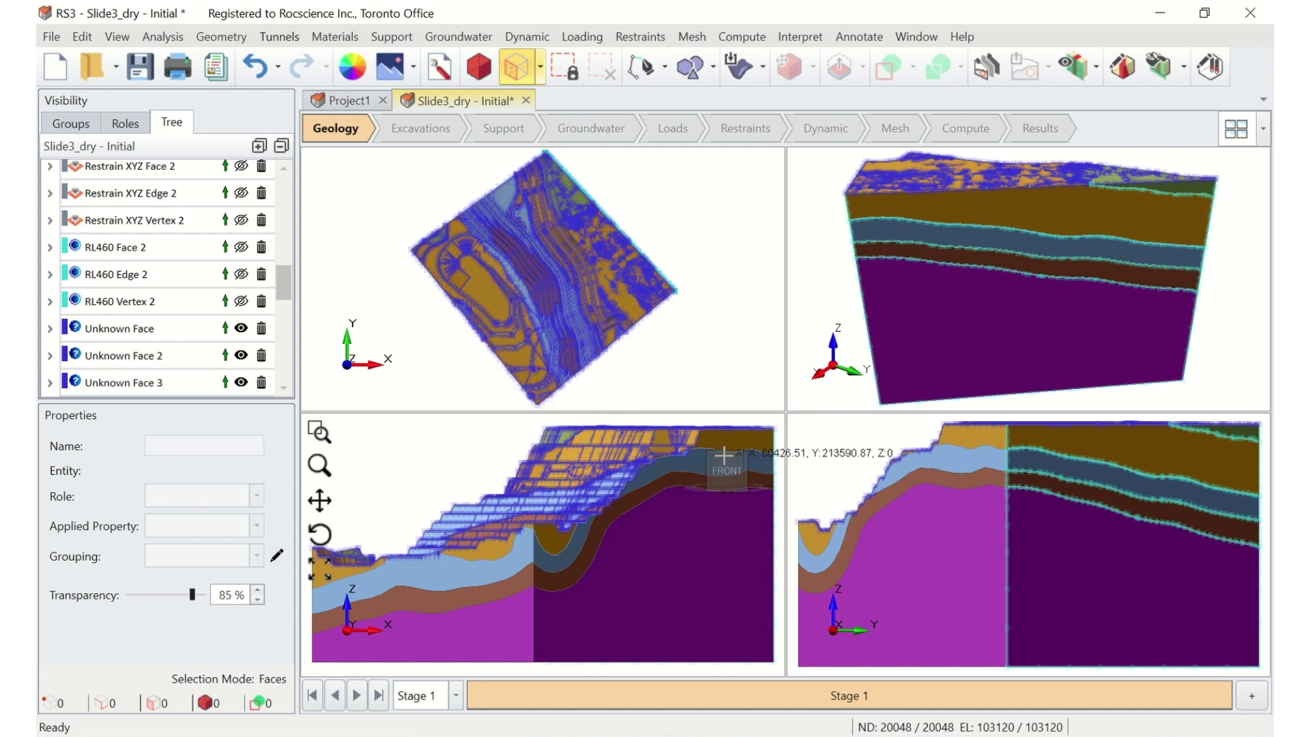
- Compute groundwater only, saving the new project as Slide3_dry - Test Project
click(984, 131)
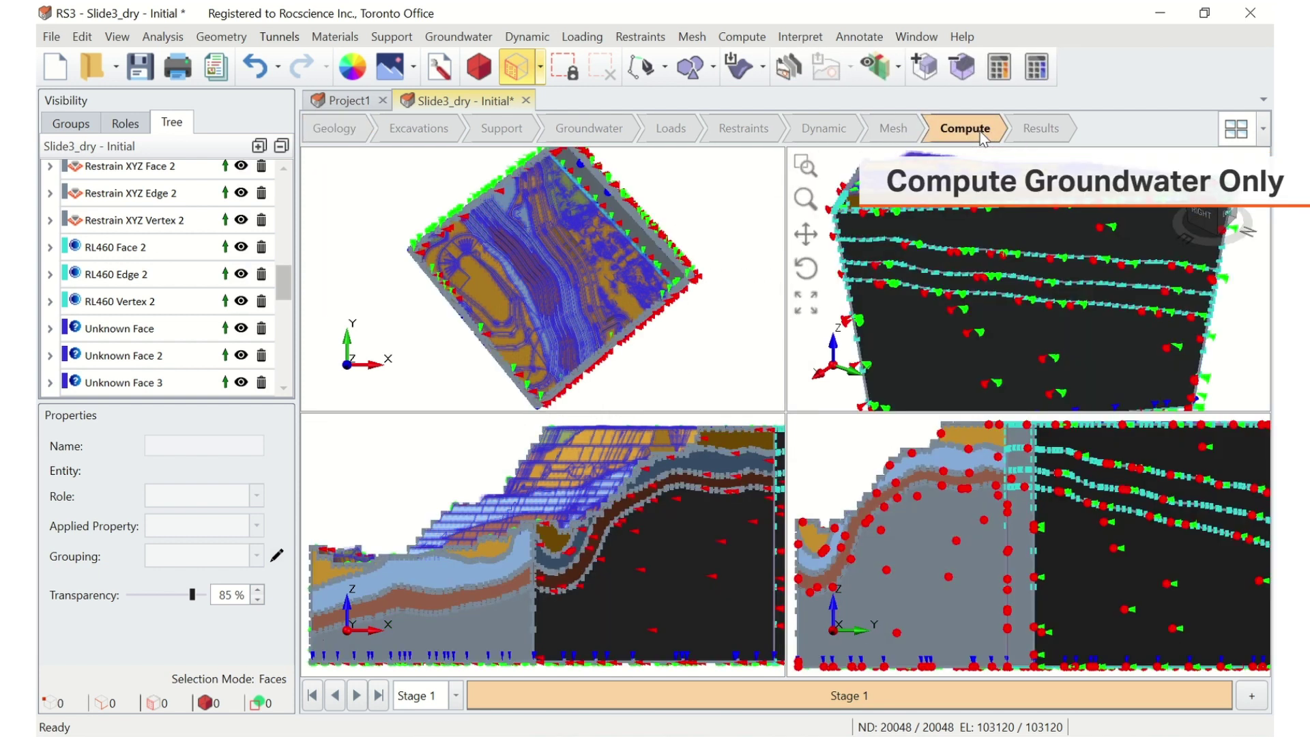
click(1038, 67)
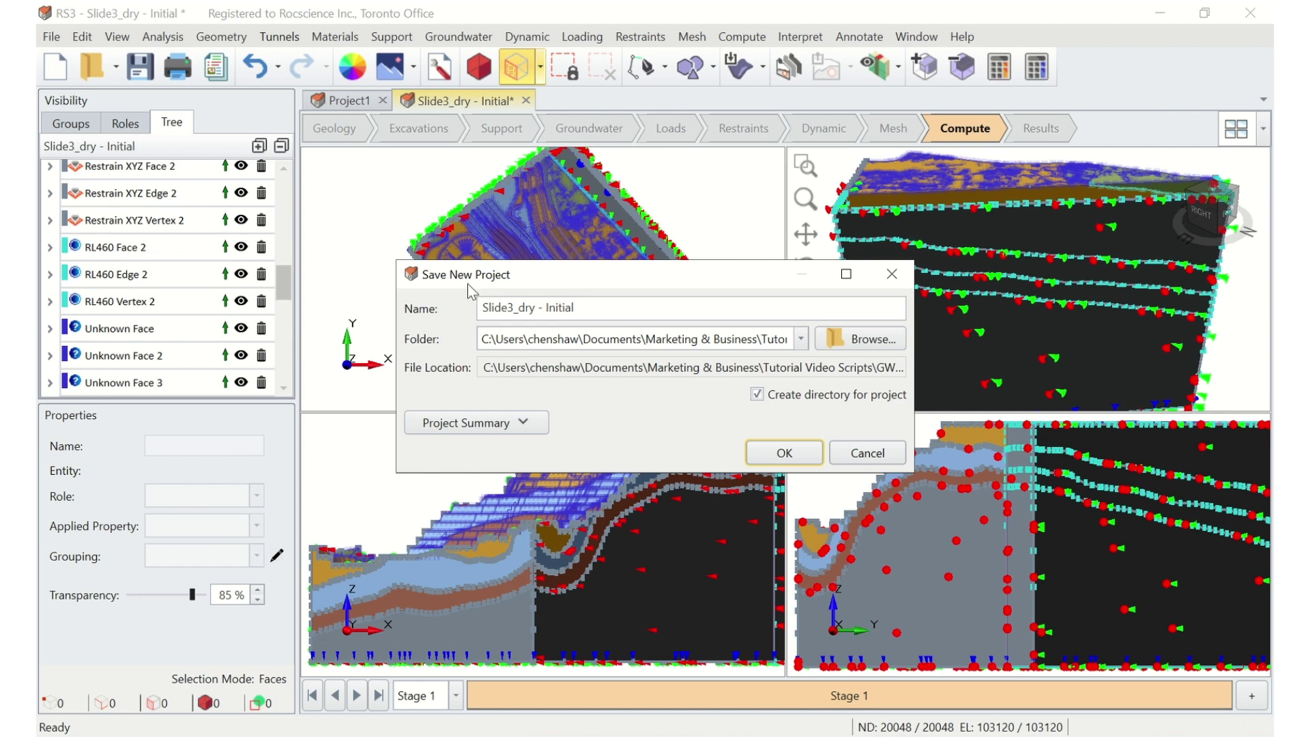
drag(598, 308, 546, 307)
text(Test Project)
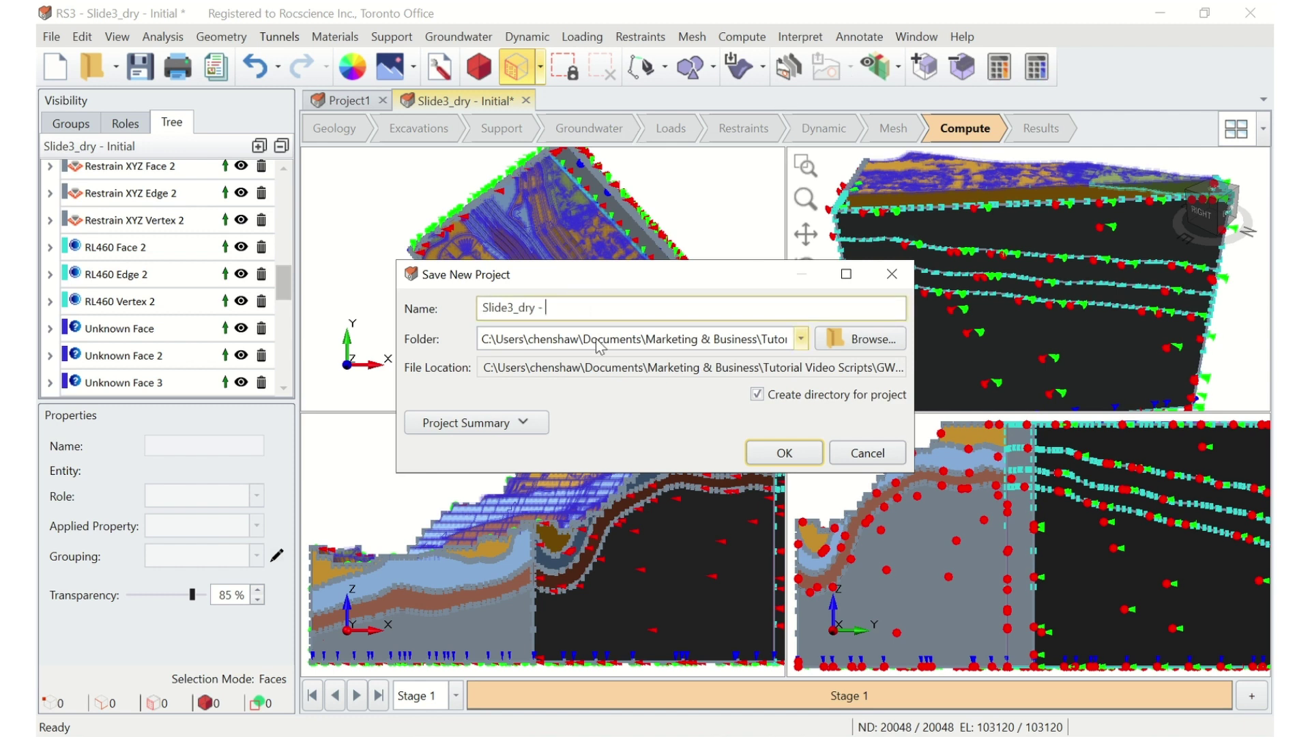
click(782, 456)
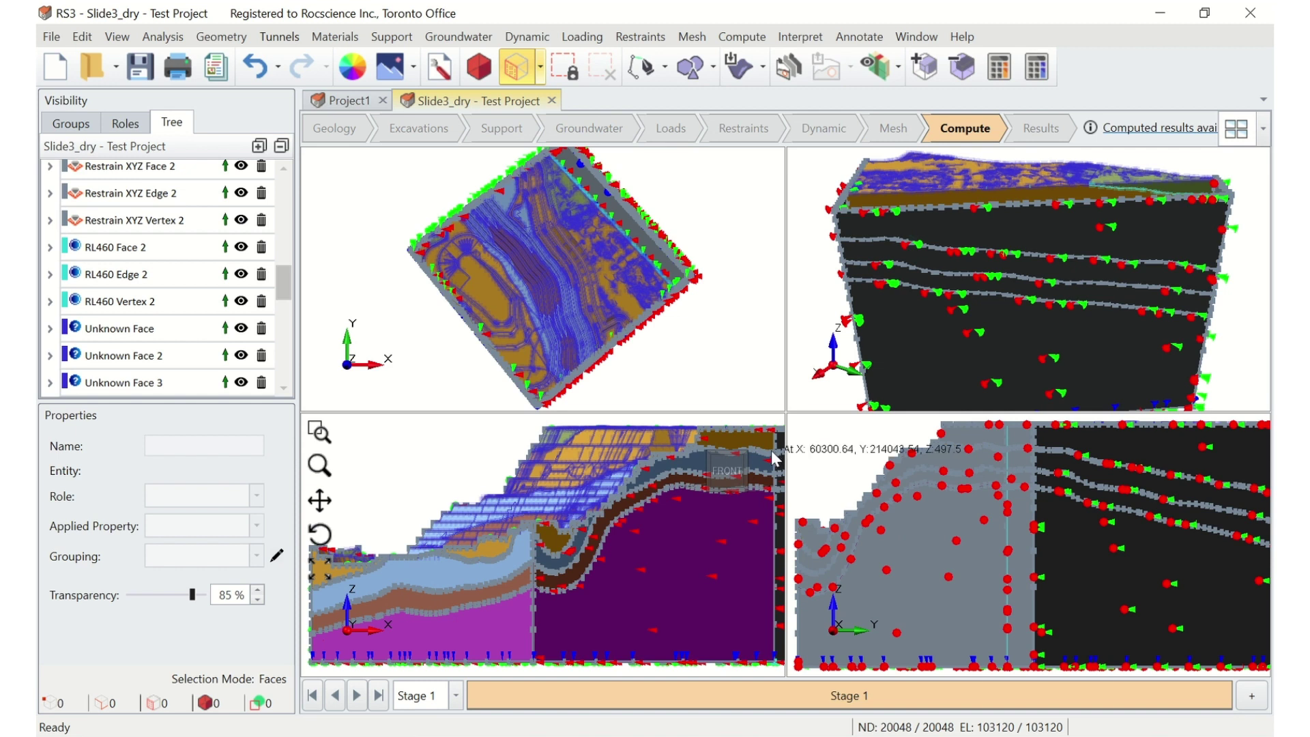
- Go to the computed results and define a new isosurface of Pressure Head at value 0.0, attached to the mesh
click(1055, 131)
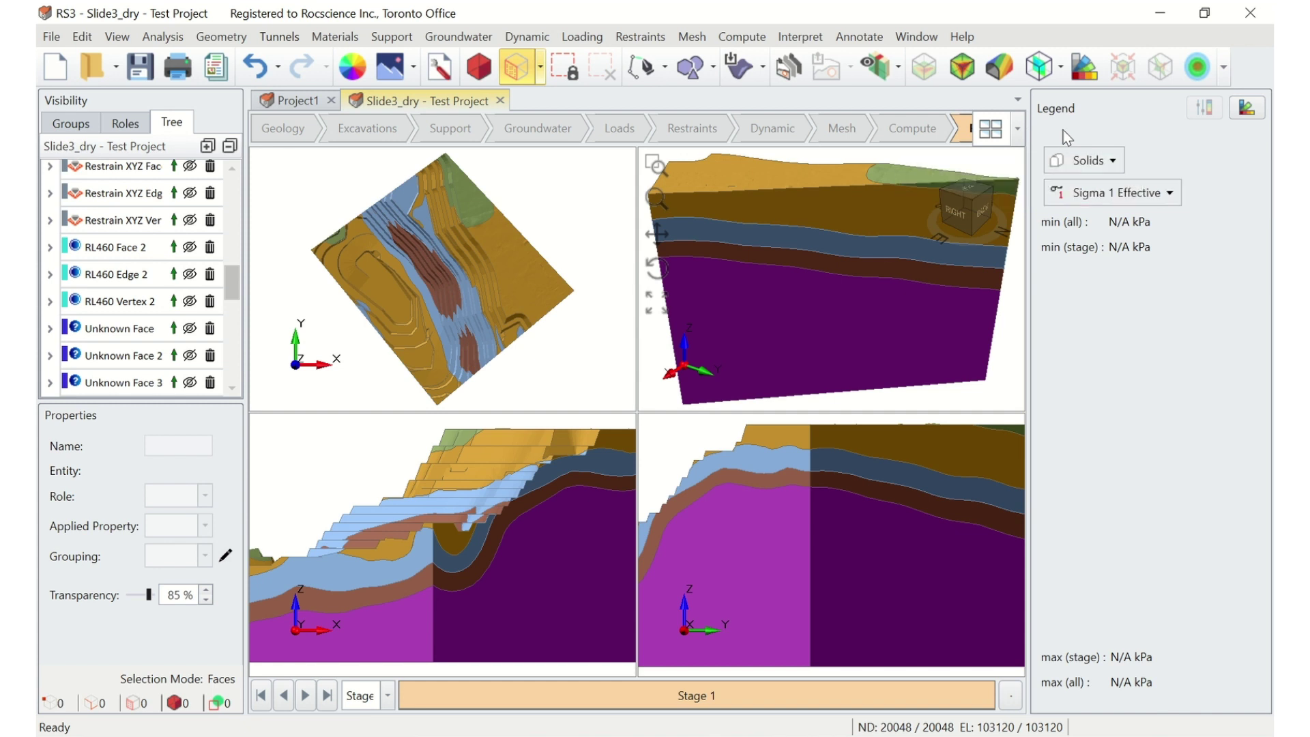
click(1209, 69)
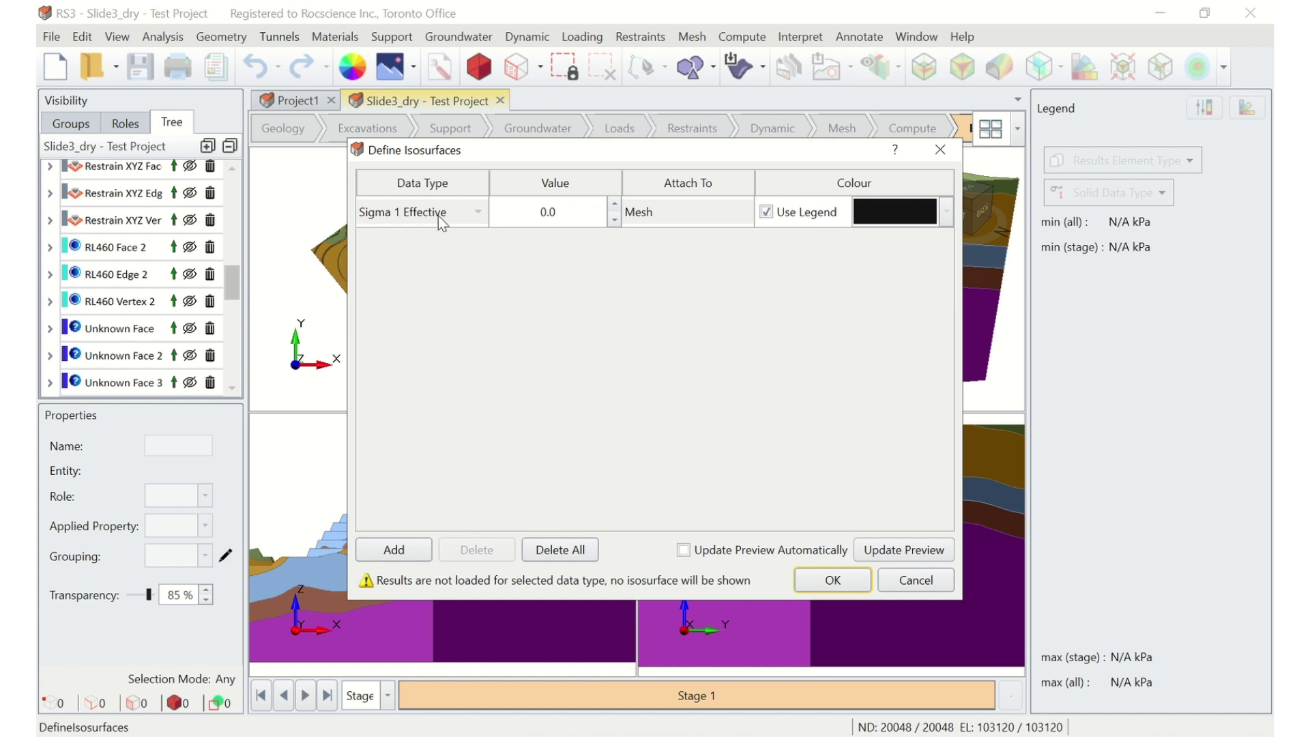
click(467, 217)
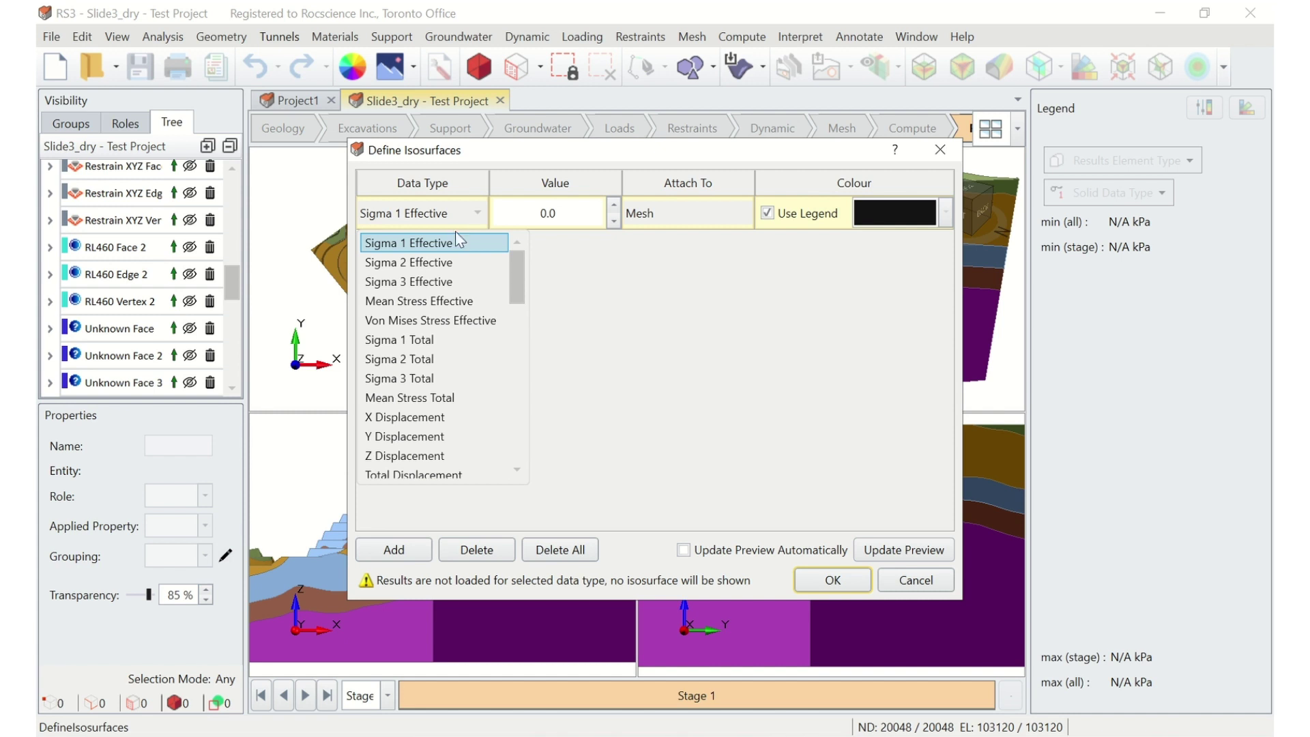
scroll(444, 341, down, 3)
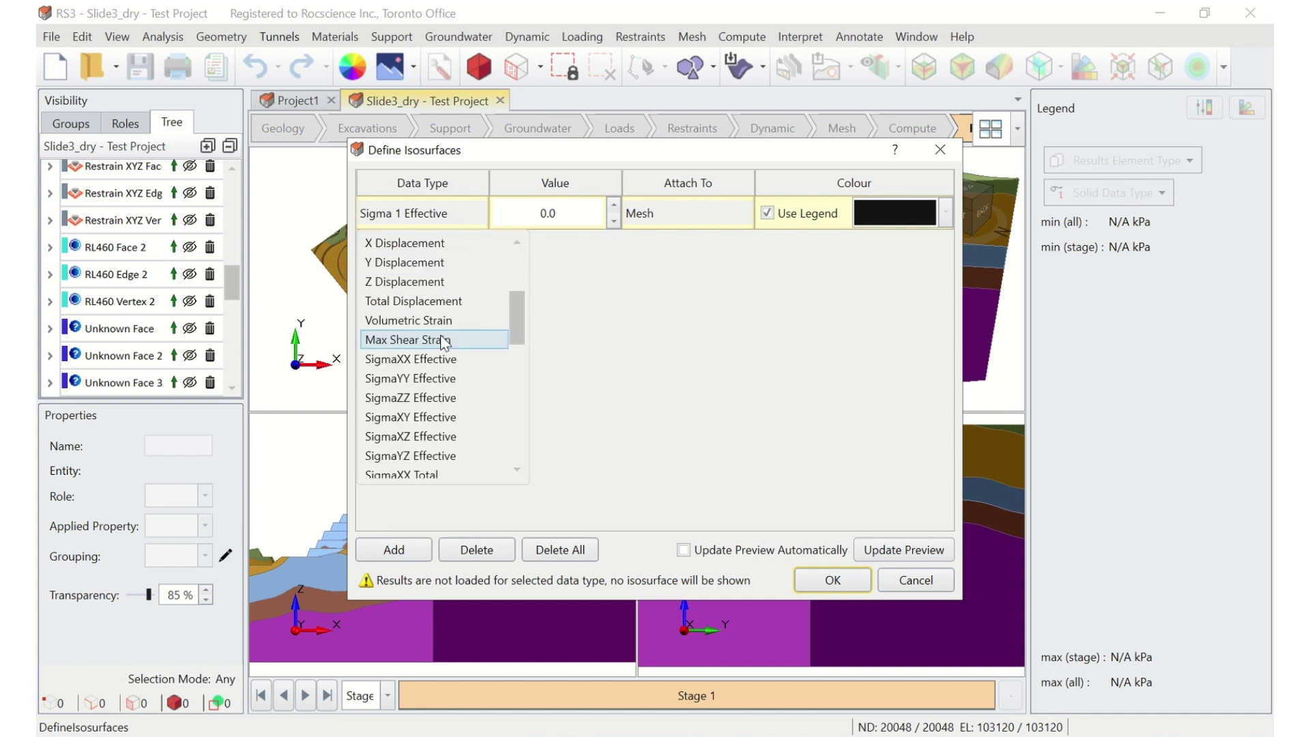
scroll(444, 342, down, 7)
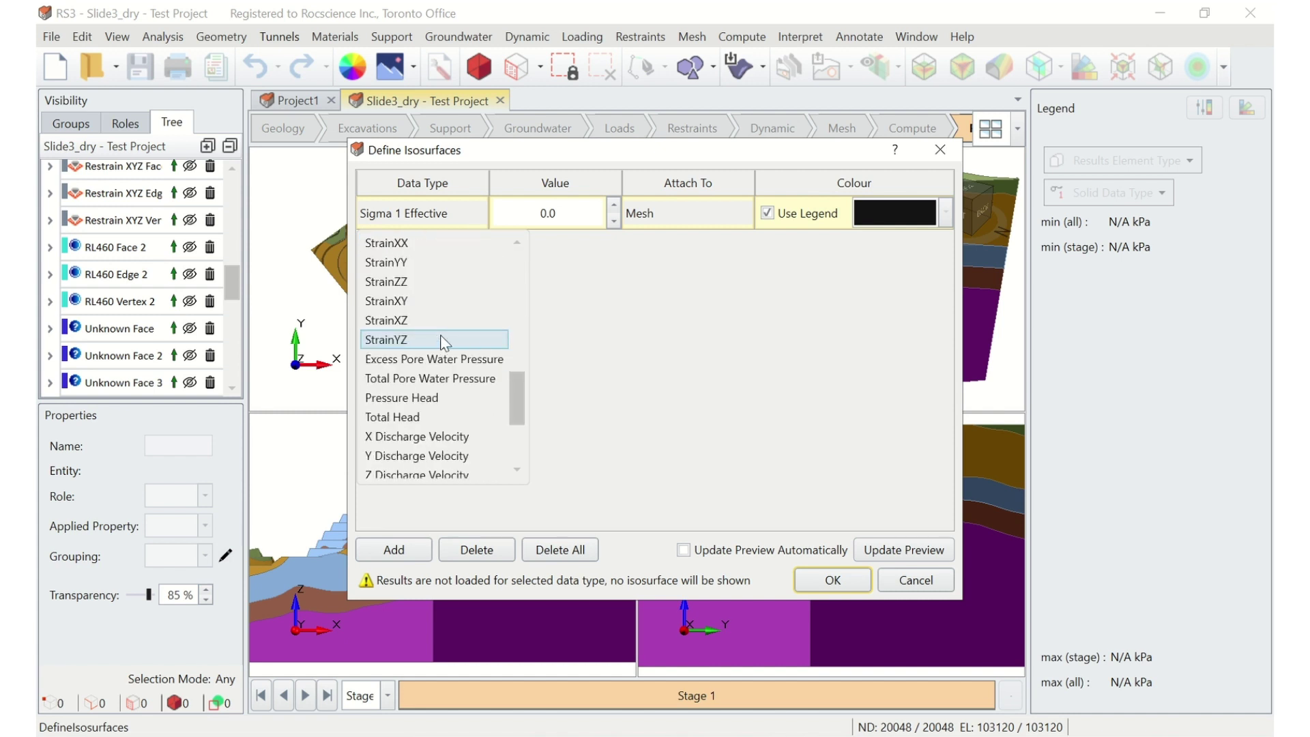
click(436, 399)
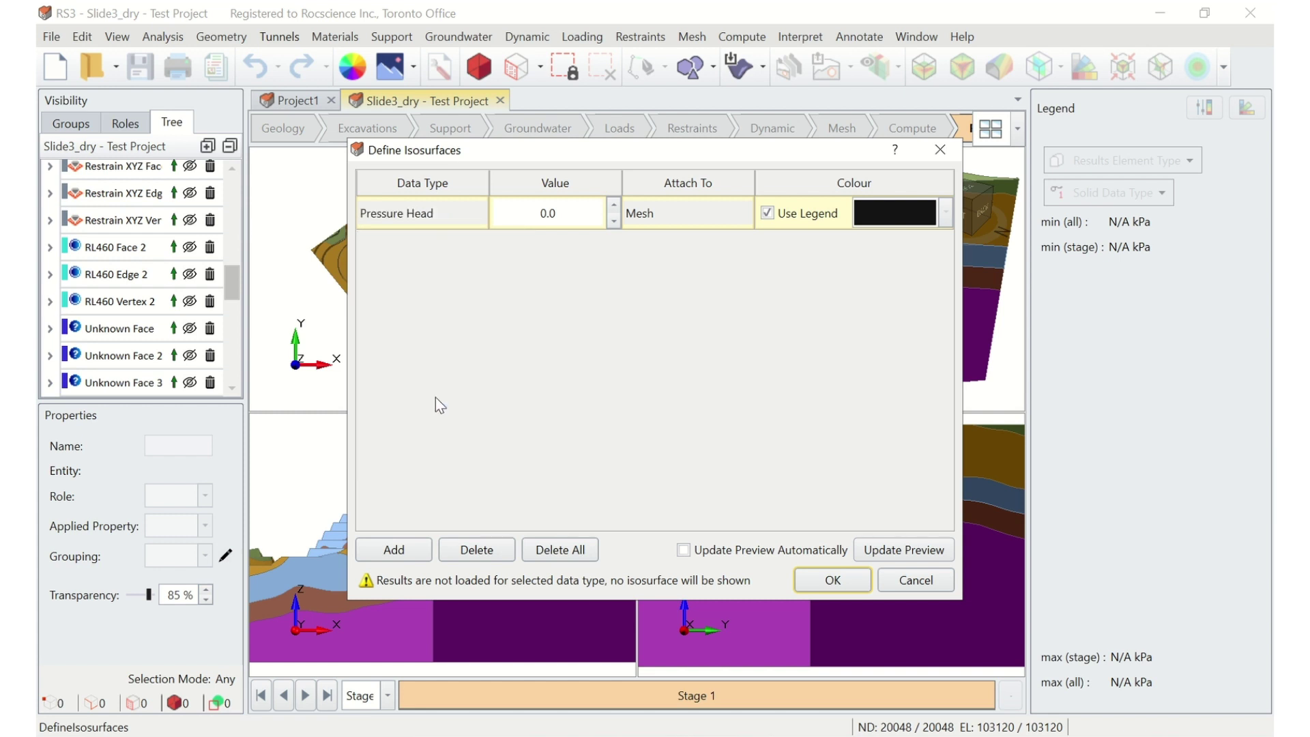
- Give the pressure head isosurface a custom blue colour instead of the legend colour and accept the definition
click(767, 213)
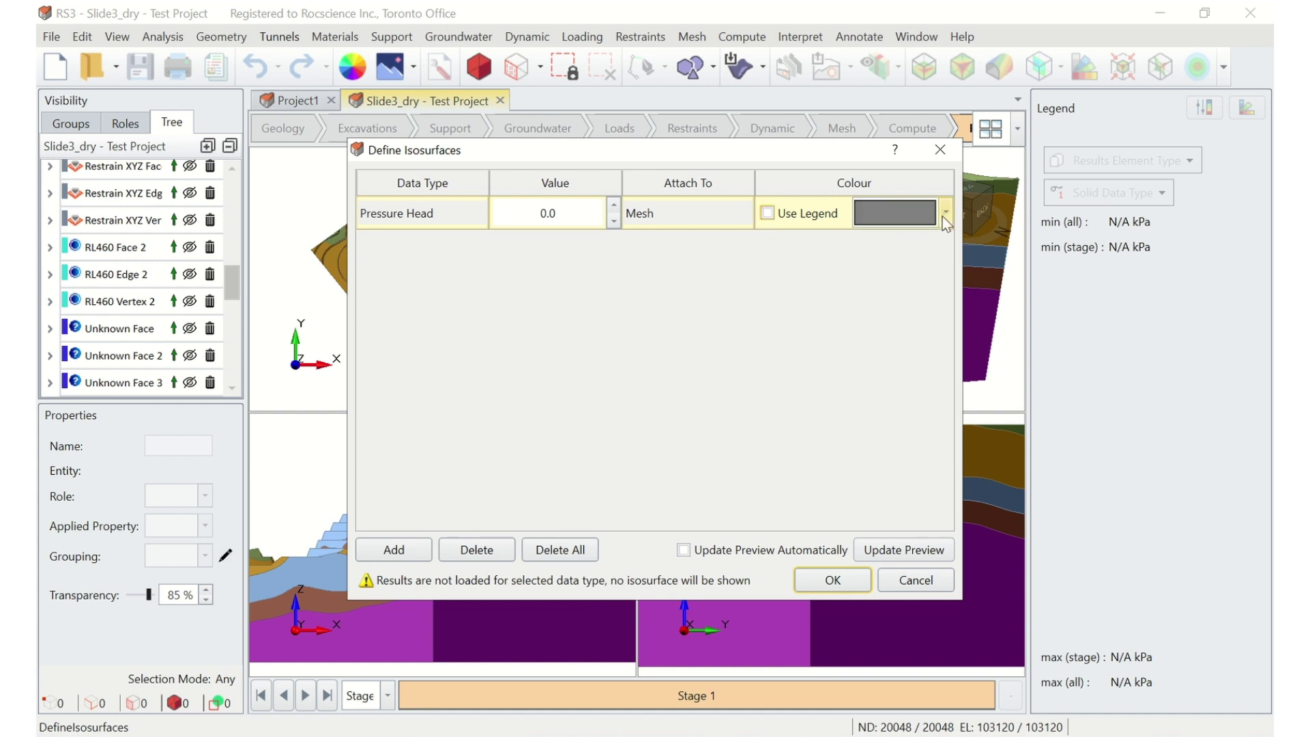
click(946, 221)
click(926, 283)
click(833, 580)
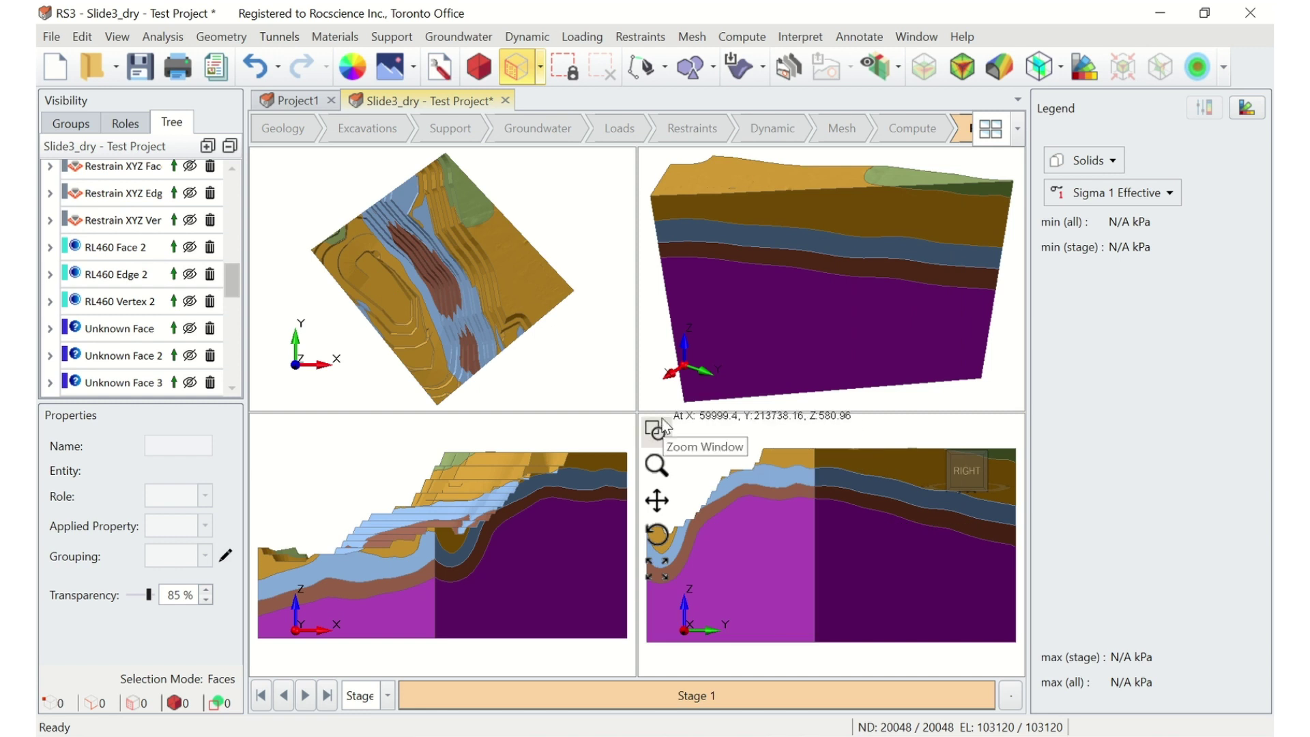
- Display the seepage Pressure Head results for the solids
click(1112, 159)
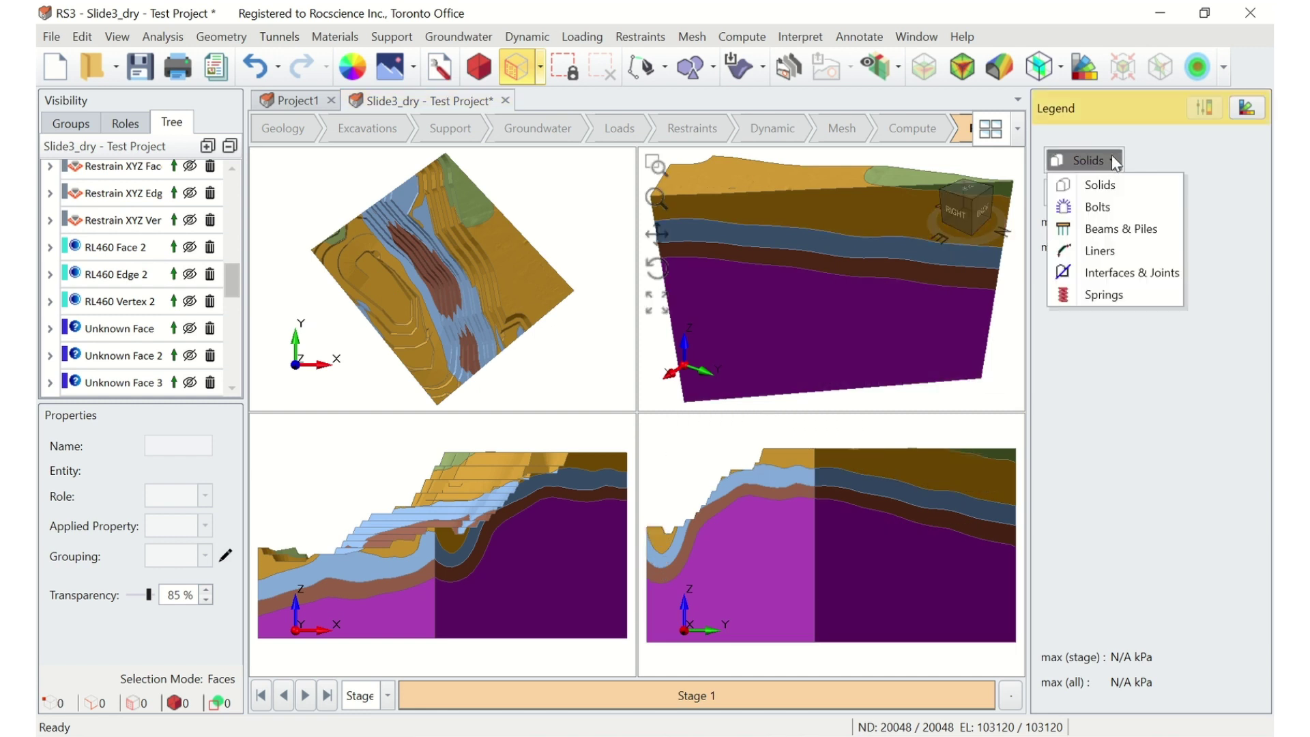
click(1112, 160)
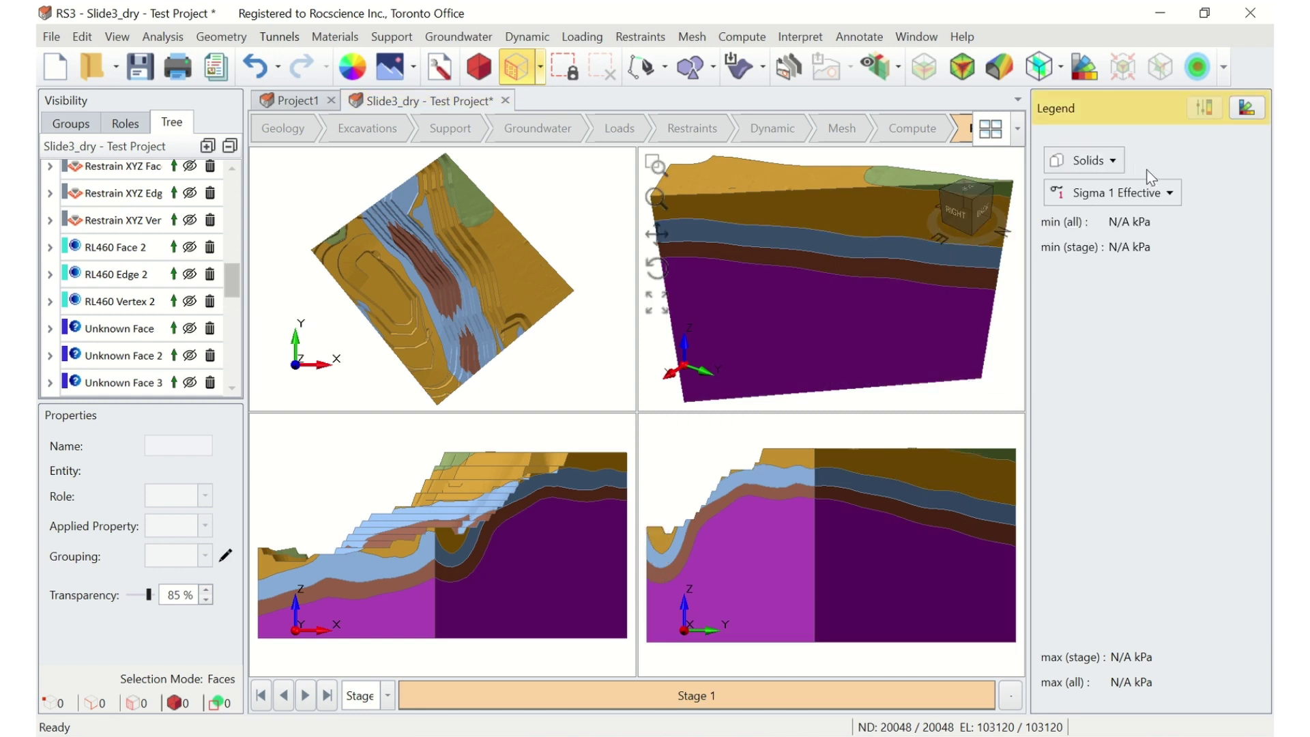
click(1170, 188)
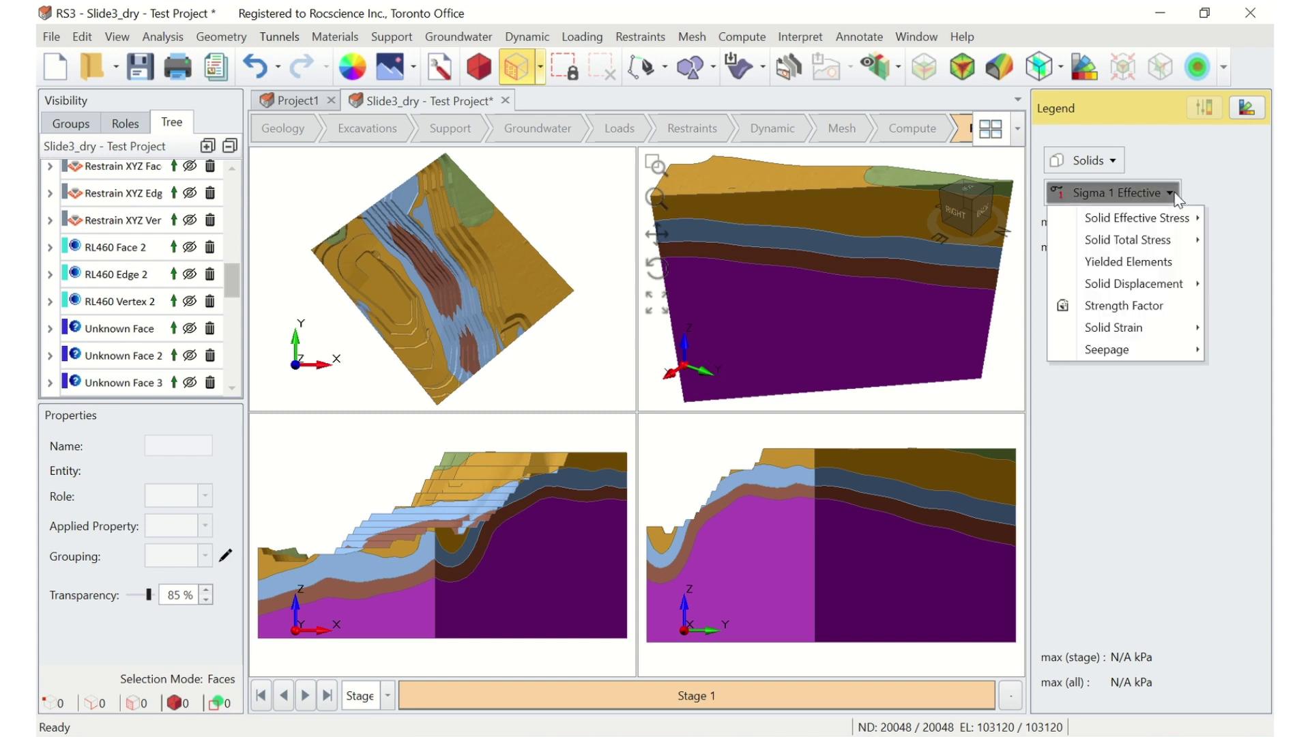
mouse_move(1152, 354)
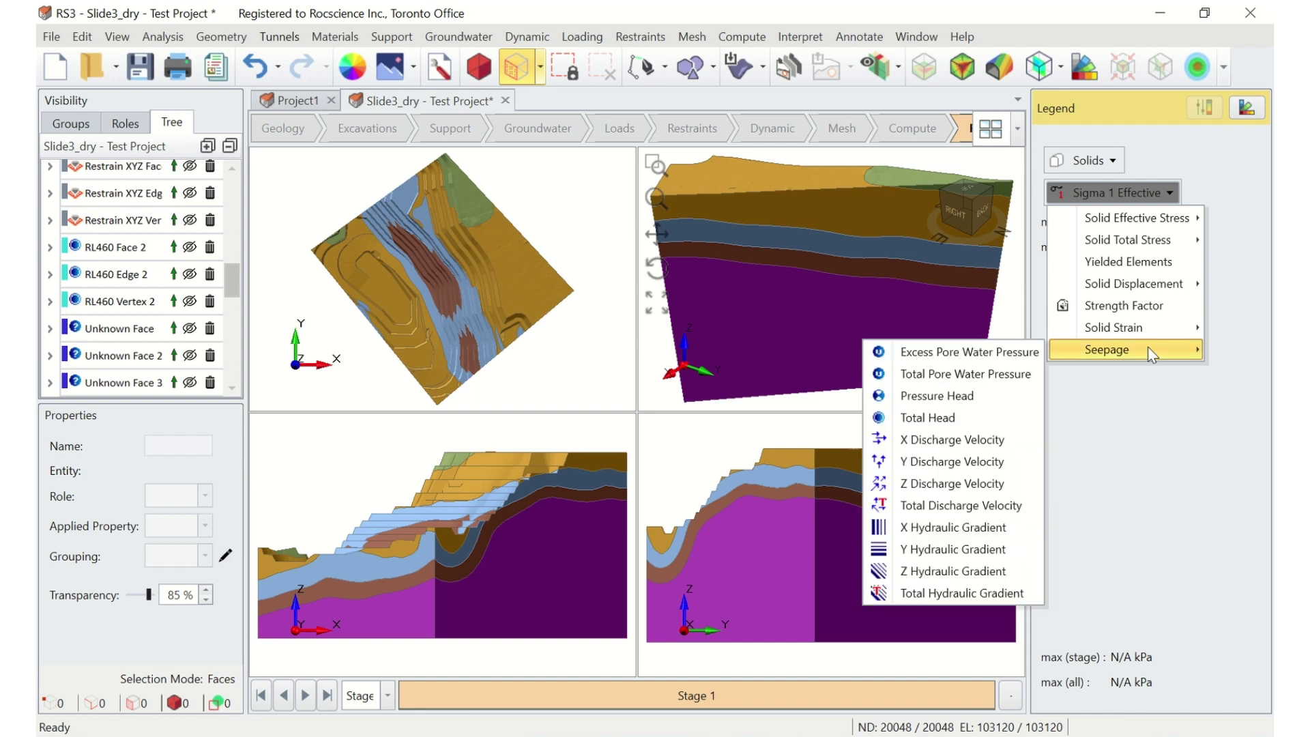
click(947, 402)
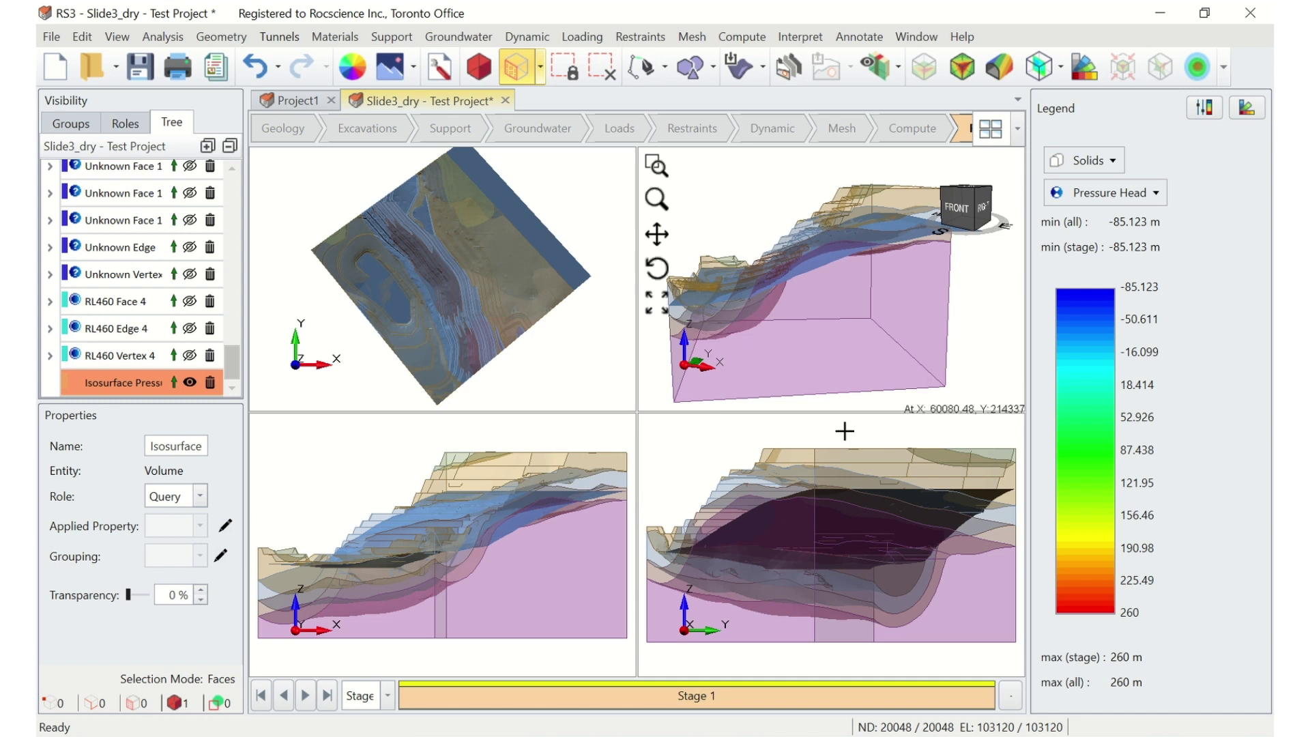
- Export the pressure head isosurface as an RS Geometry Object file named Isosurface Pressure Head (0)_geom
click(133, 377)
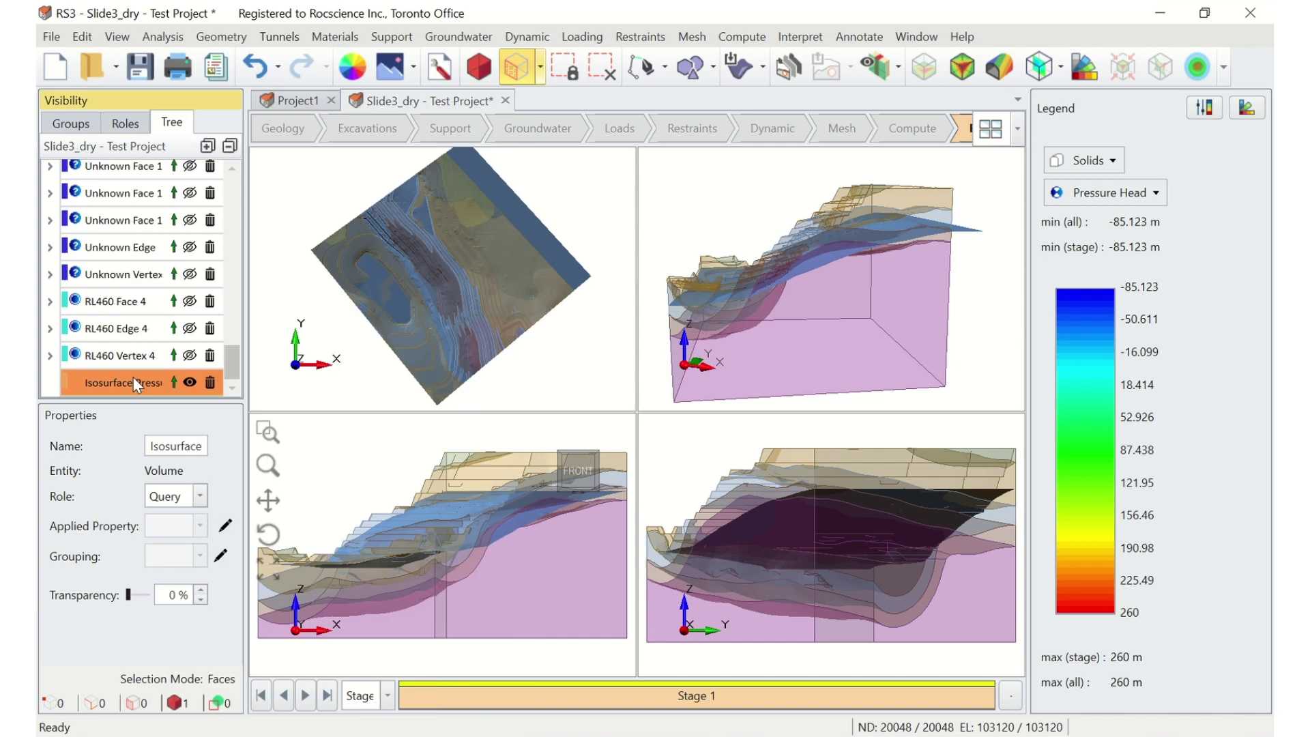
click(228, 38)
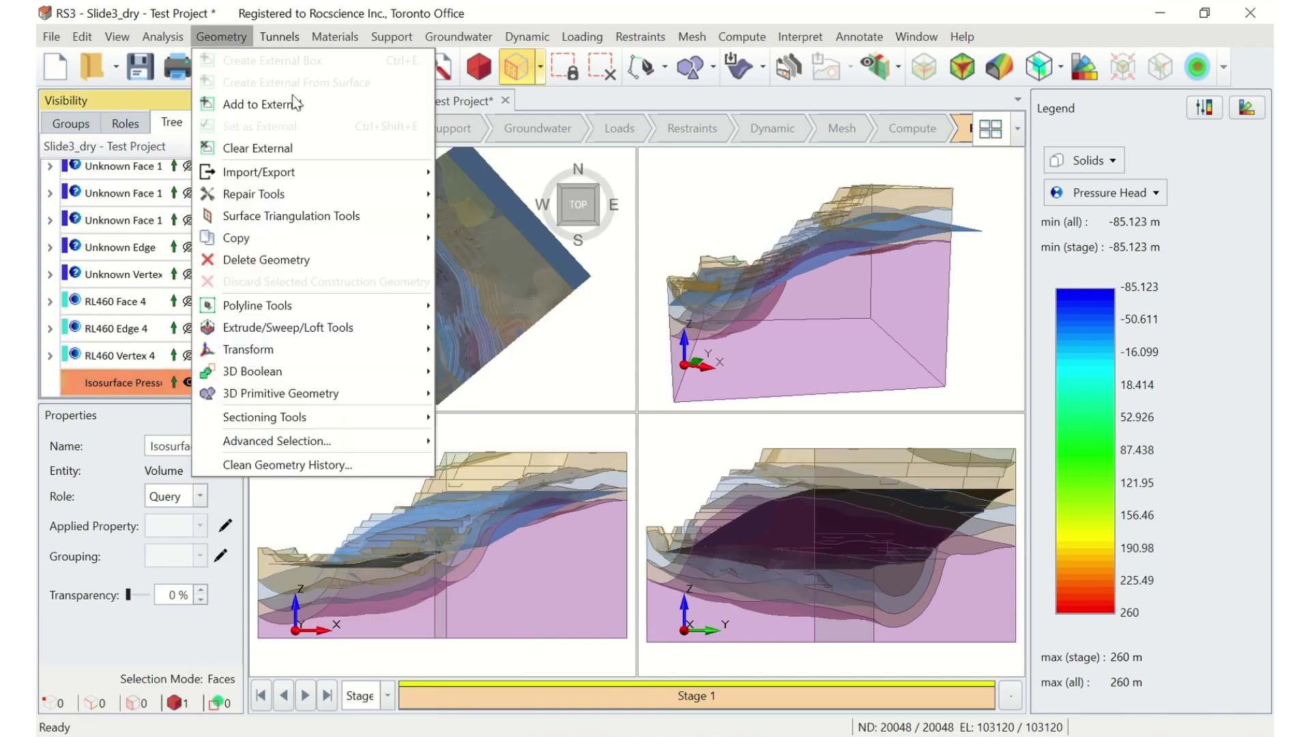
mouse_move(393, 172)
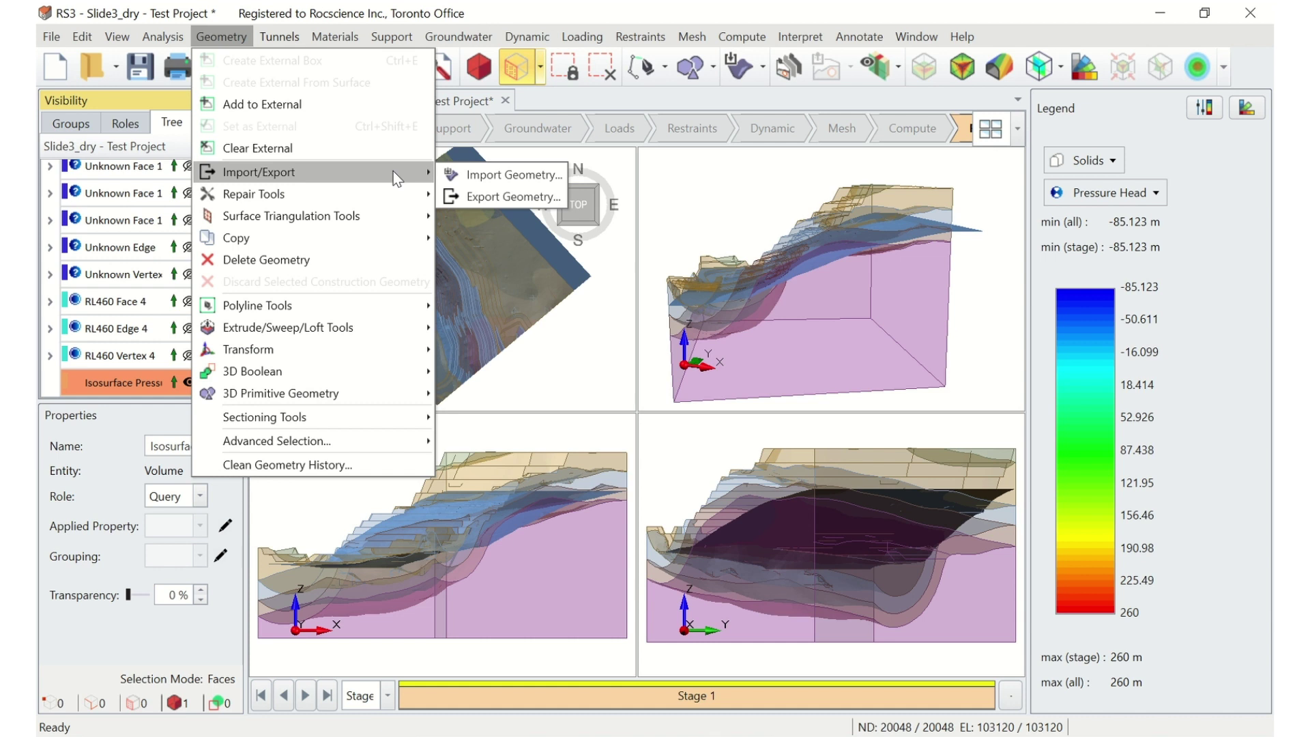
click(471, 197)
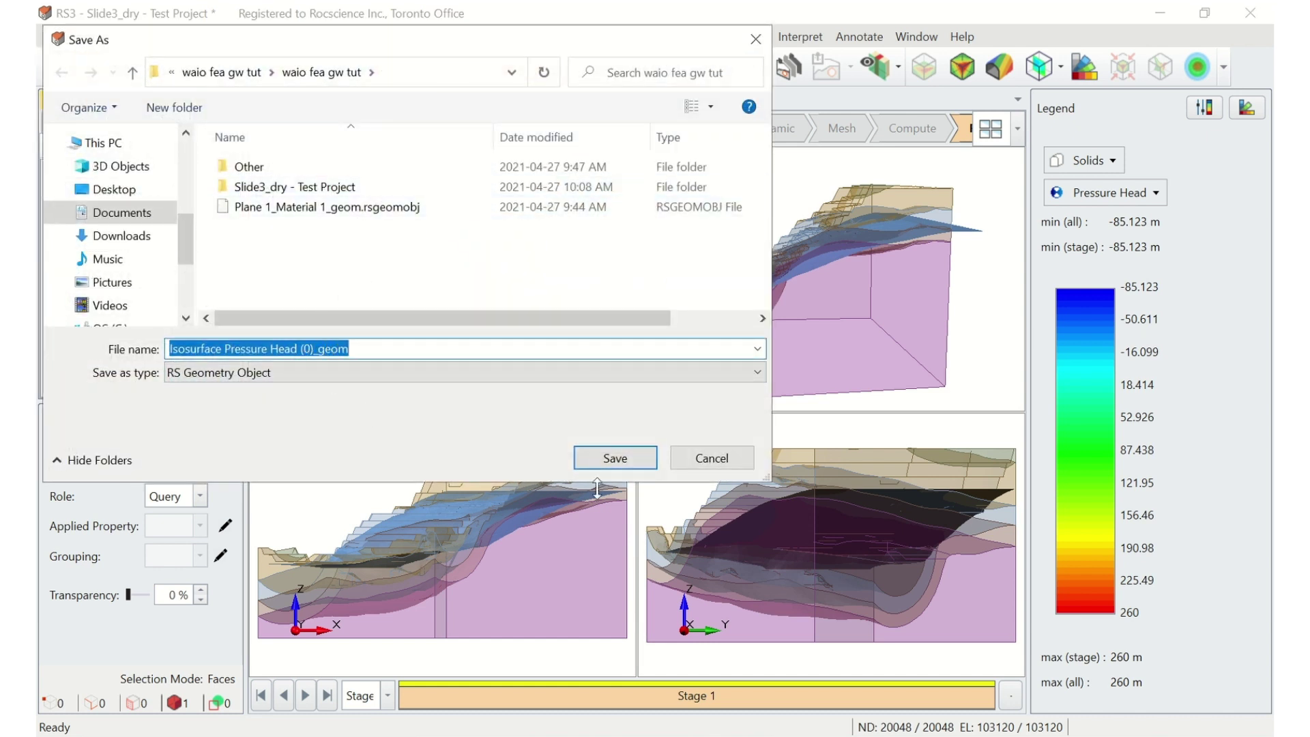
click(616, 462)
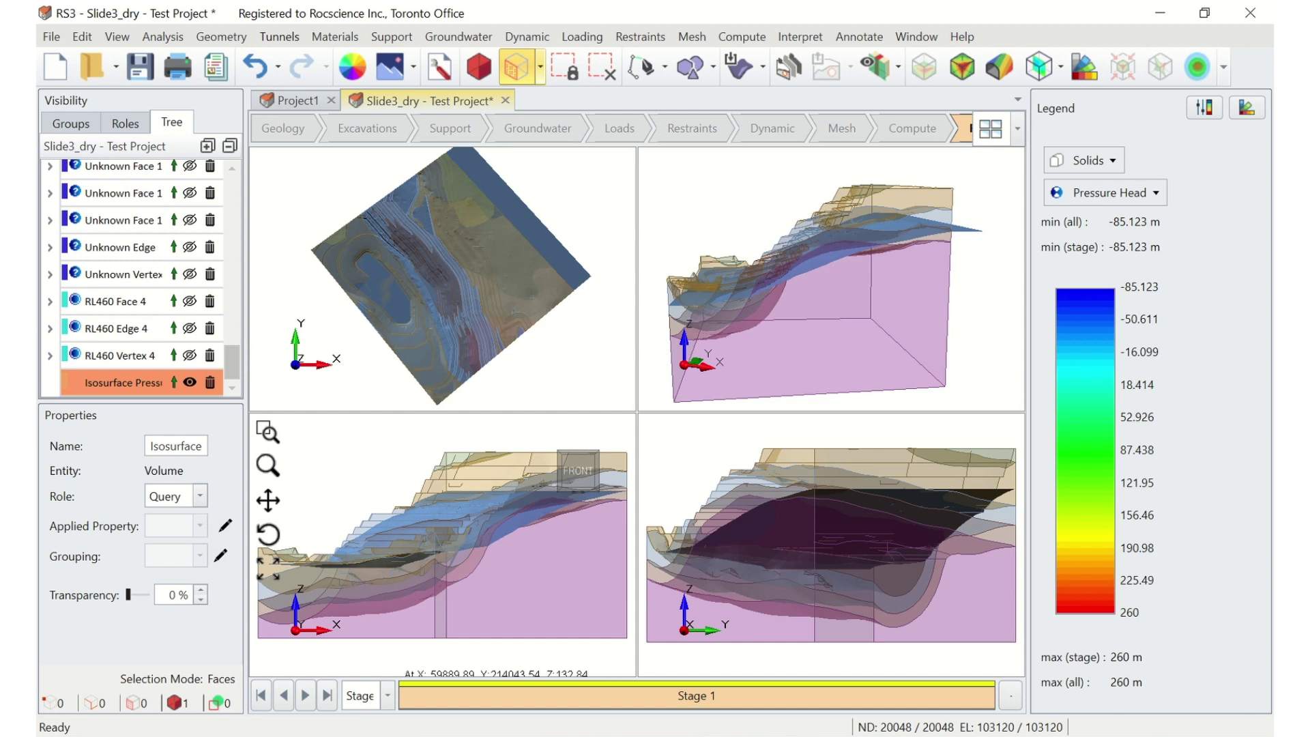
- Switch to Slide3 and open the Slide3_dry - Initial project
click(587, 648)
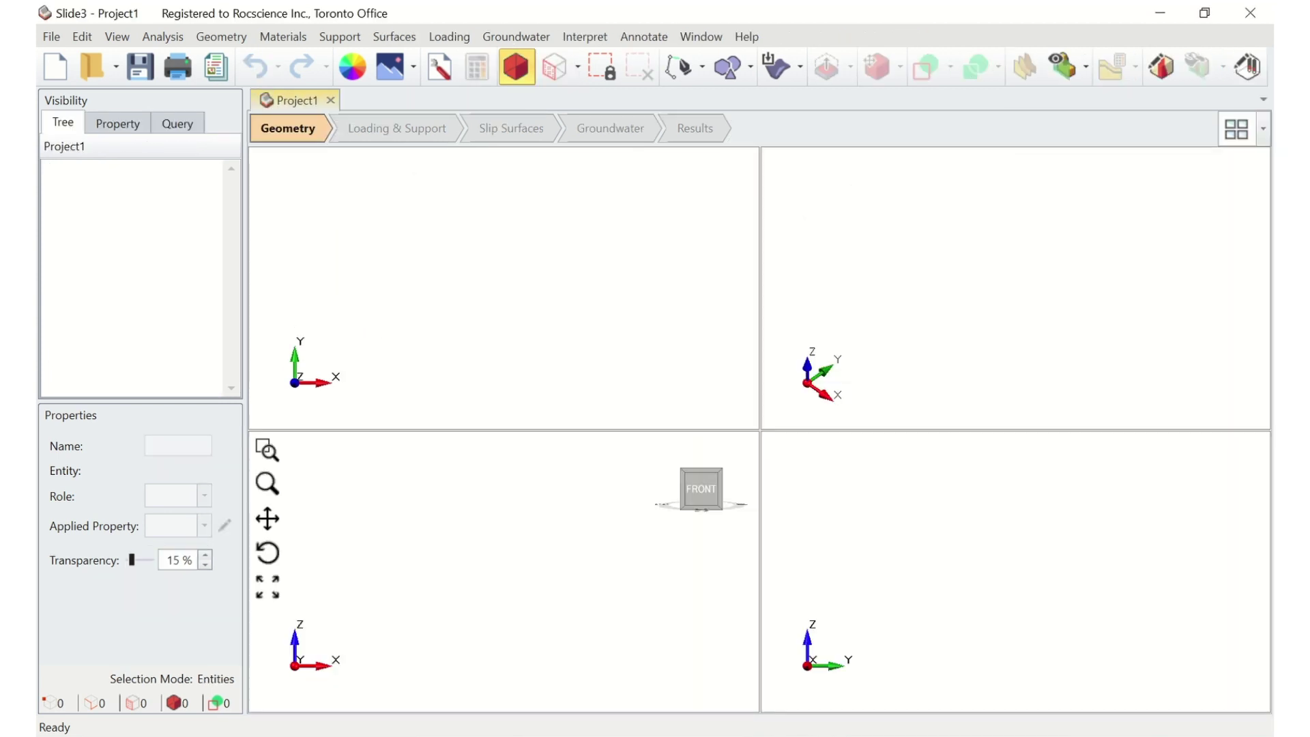
click(95, 71)
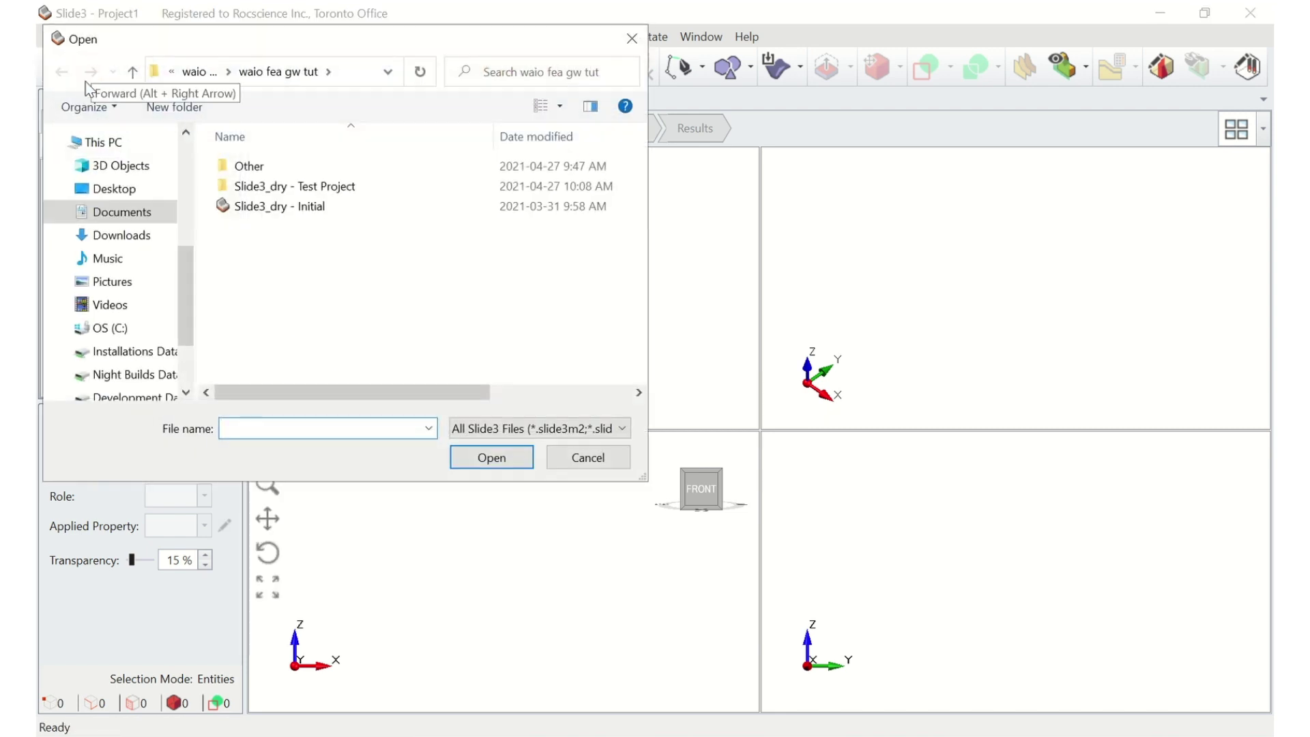
click(275, 207)
click(490, 458)
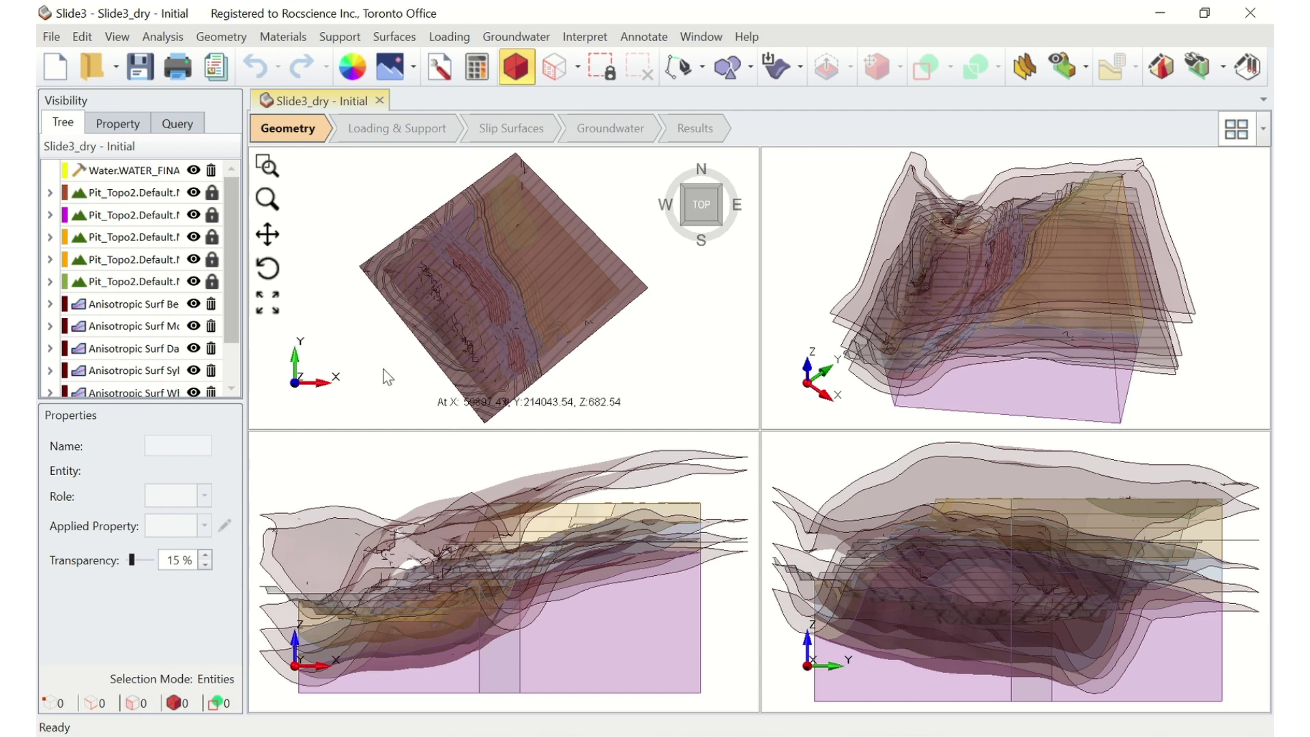
- Import the geometry file Isosurface Pressure Head (0)_geom.rsgeomobj into the Slide3 model
click(231, 39)
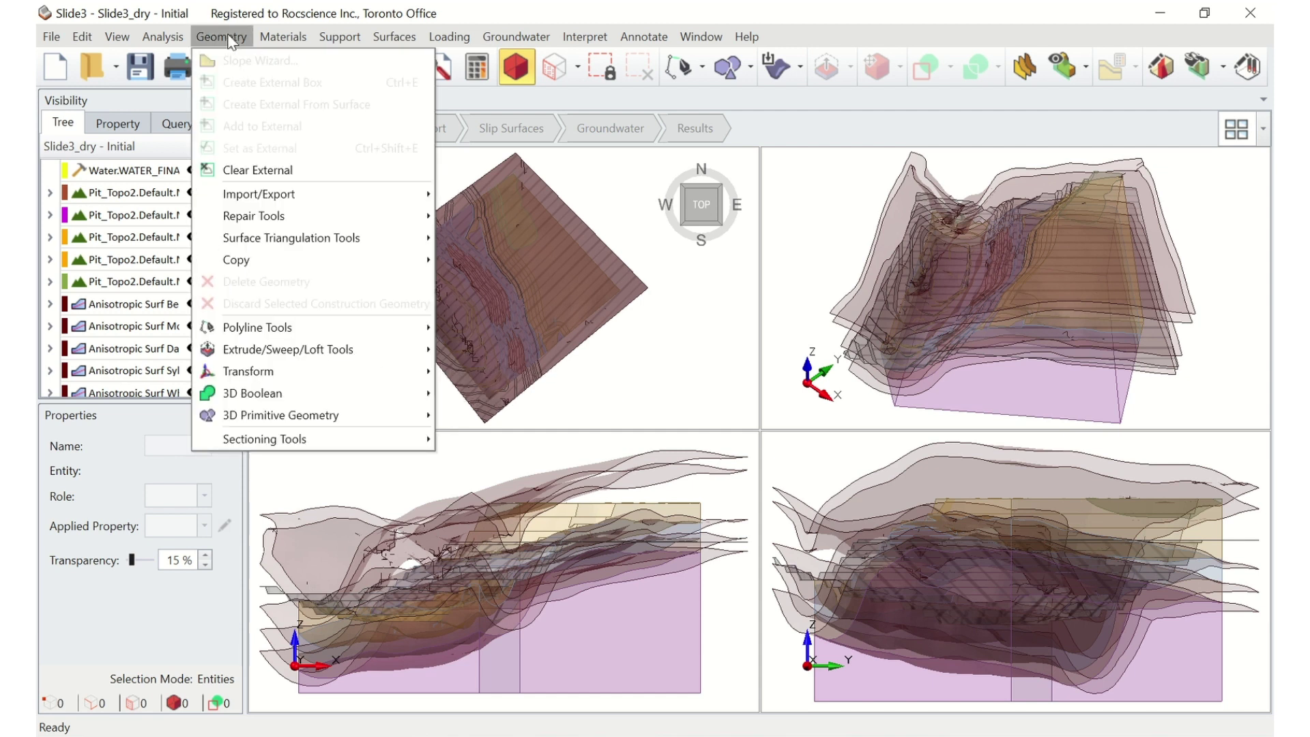
mouse_move(351, 196)
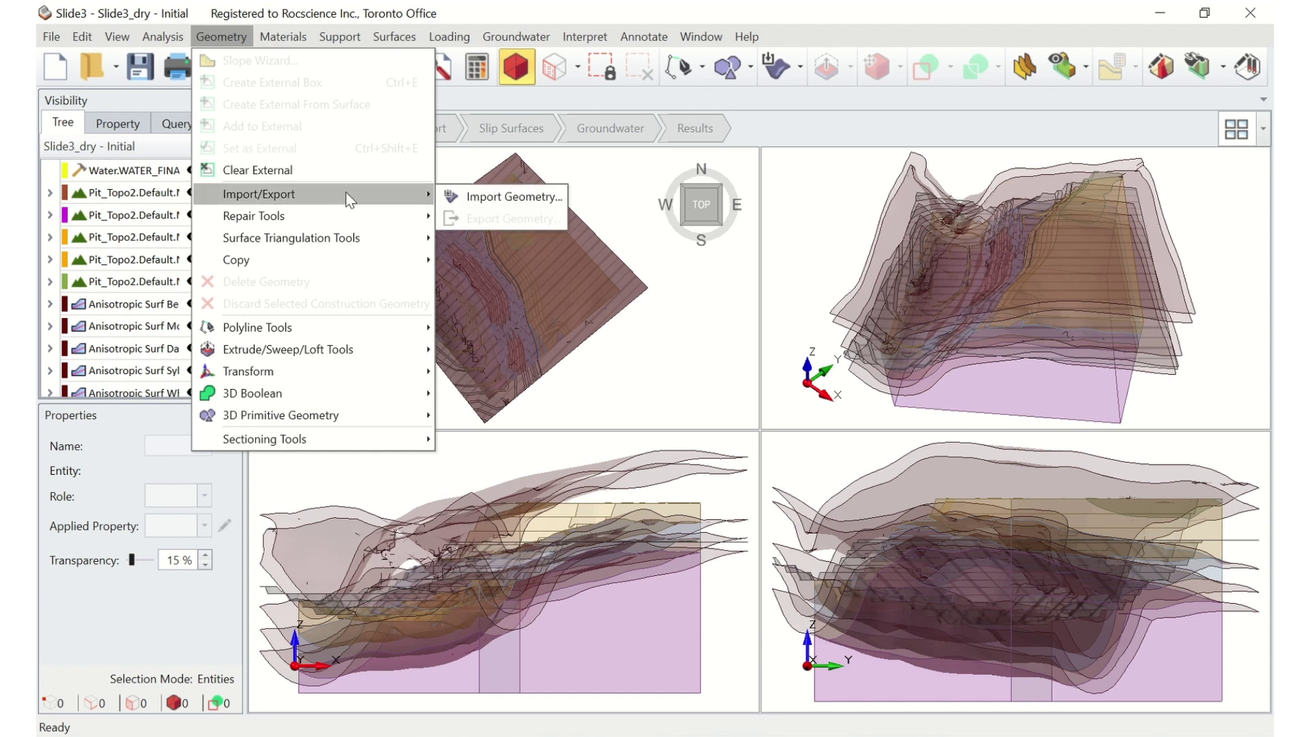
click(461, 198)
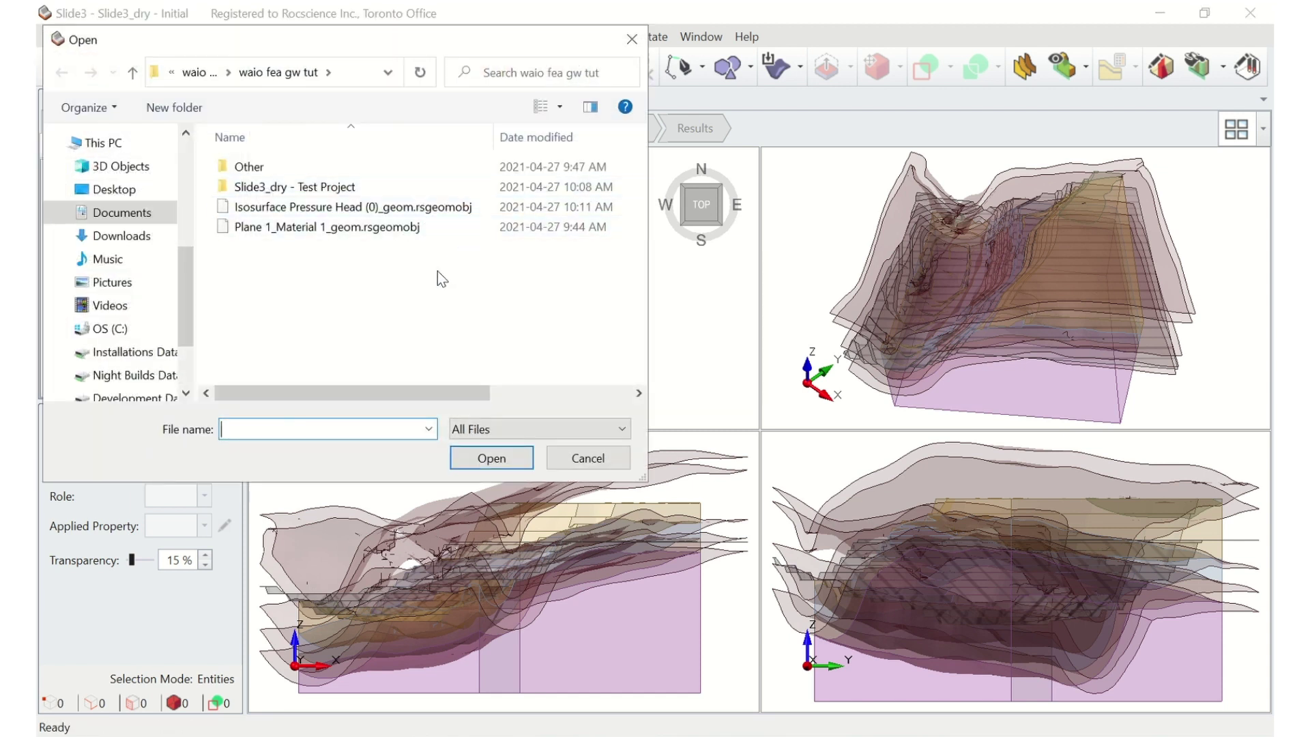
click(302, 208)
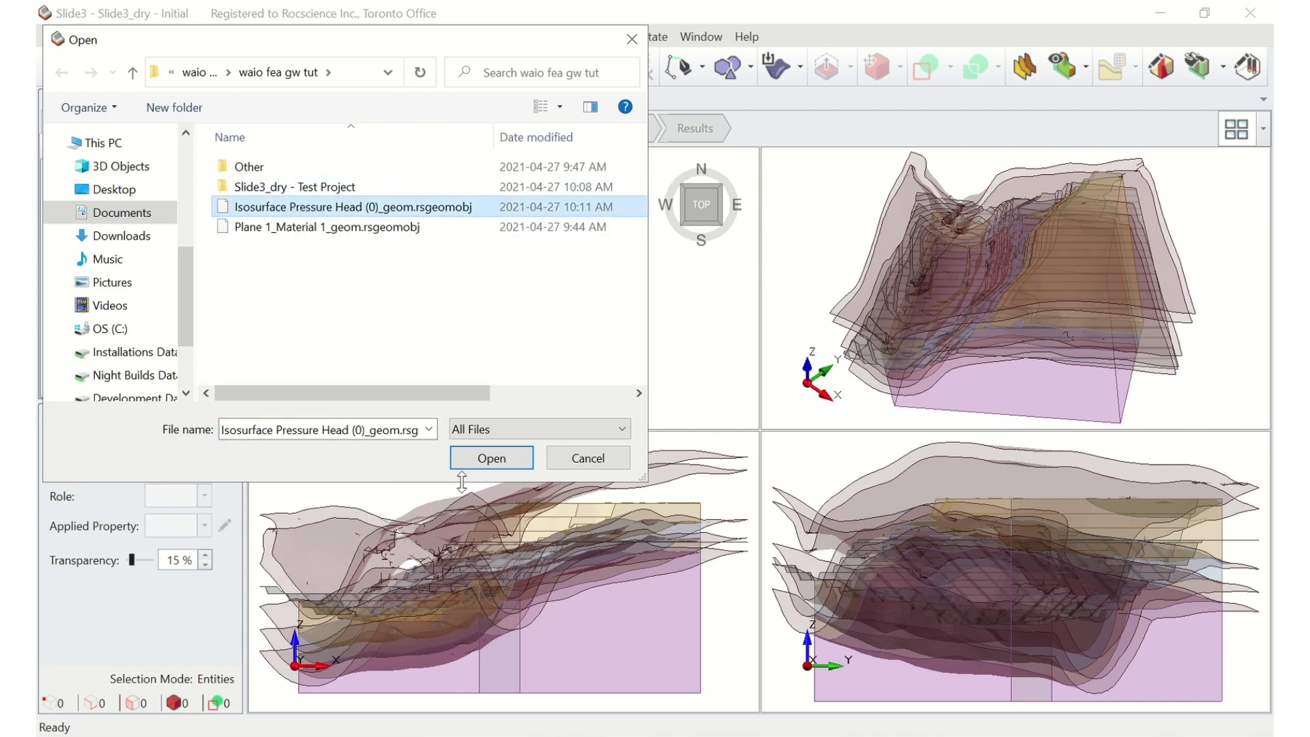
click(469, 457)
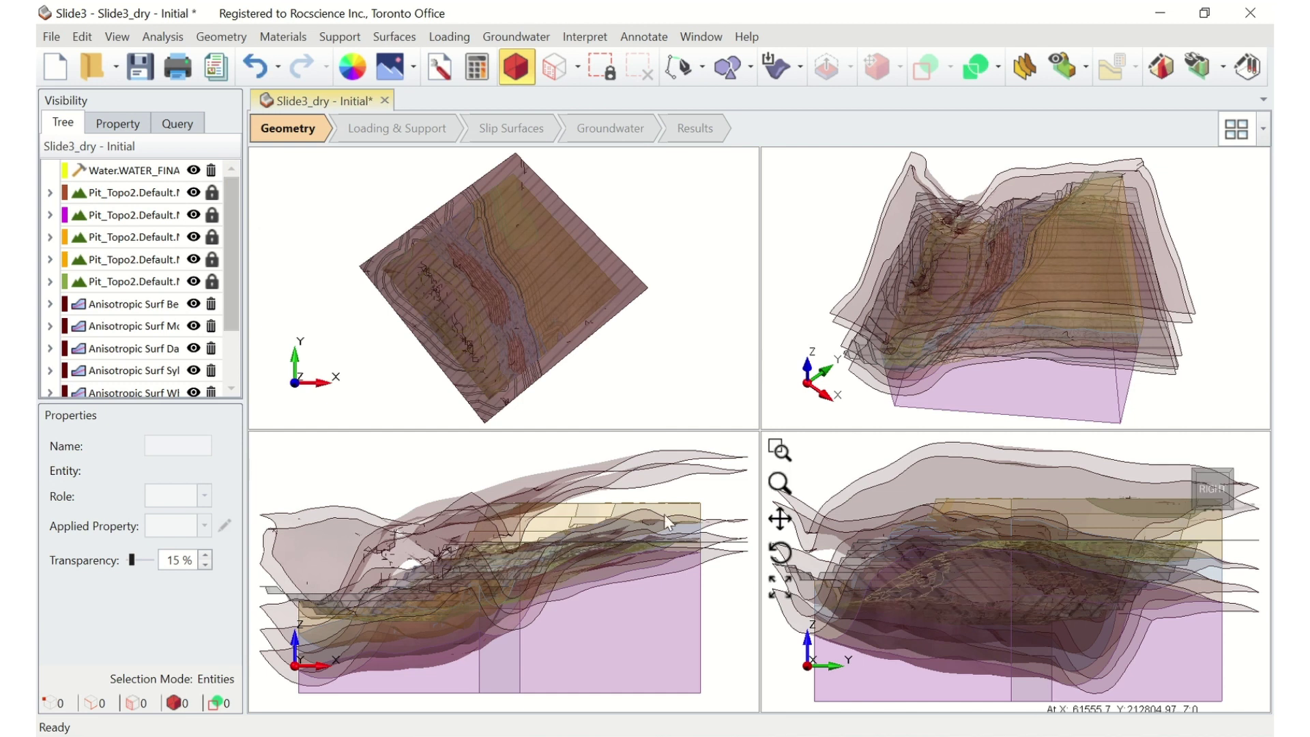
- Add a Water Table from the imported isosurface and accept the hydraulic assignments with Water Table applied to all materials
scroll(236, 275, down, 3)
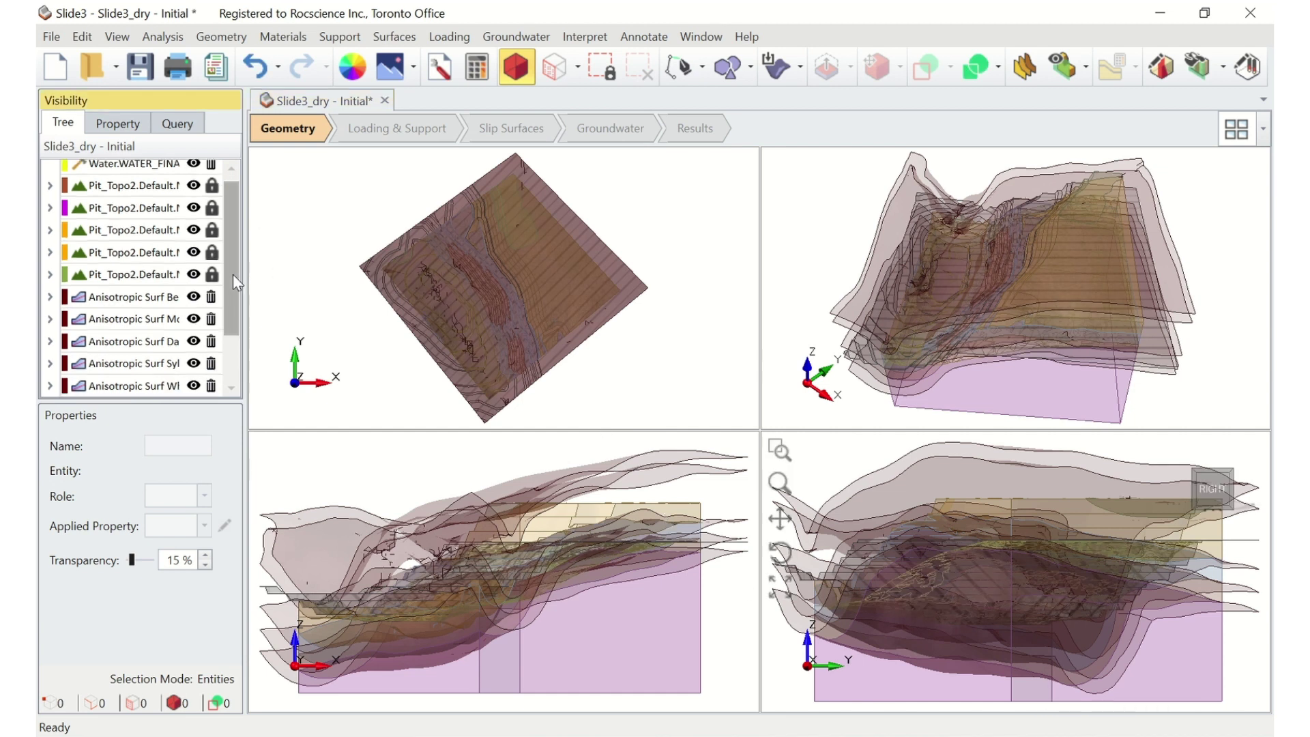
click(110, 384)
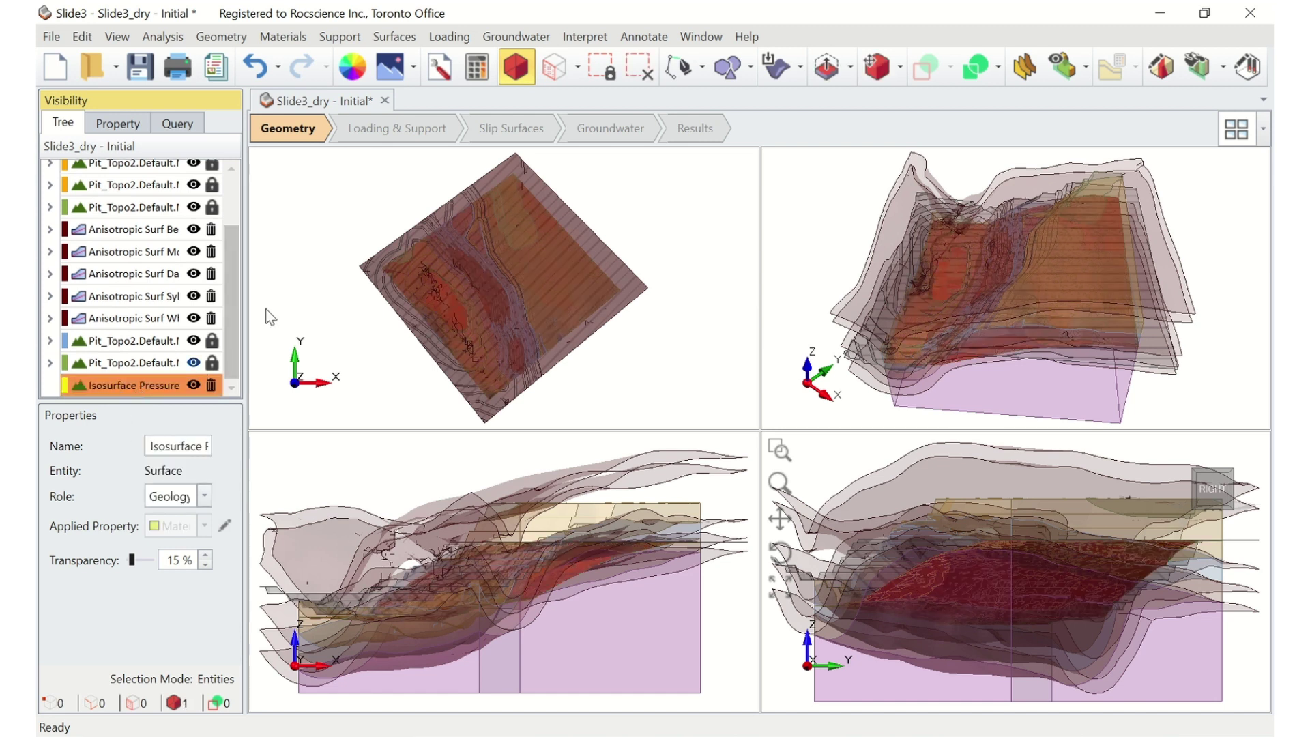
click(526, 38)
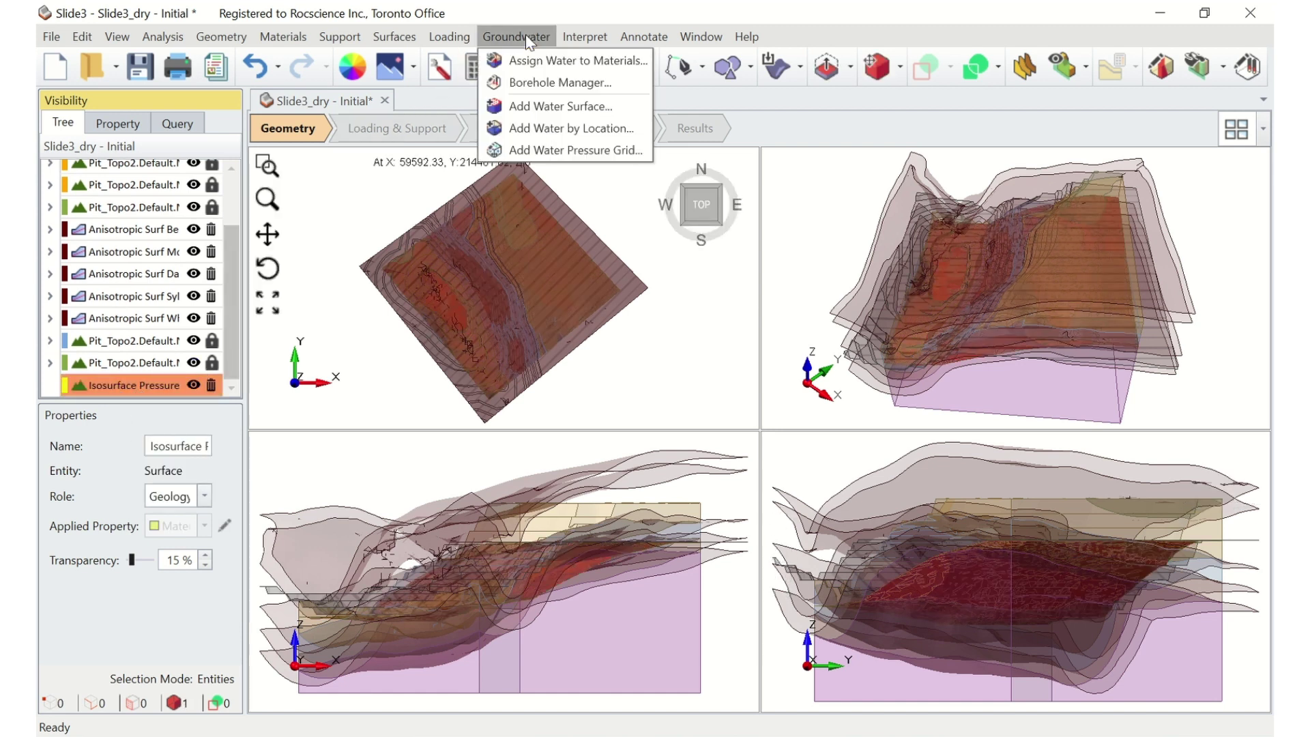
click(560, 109)
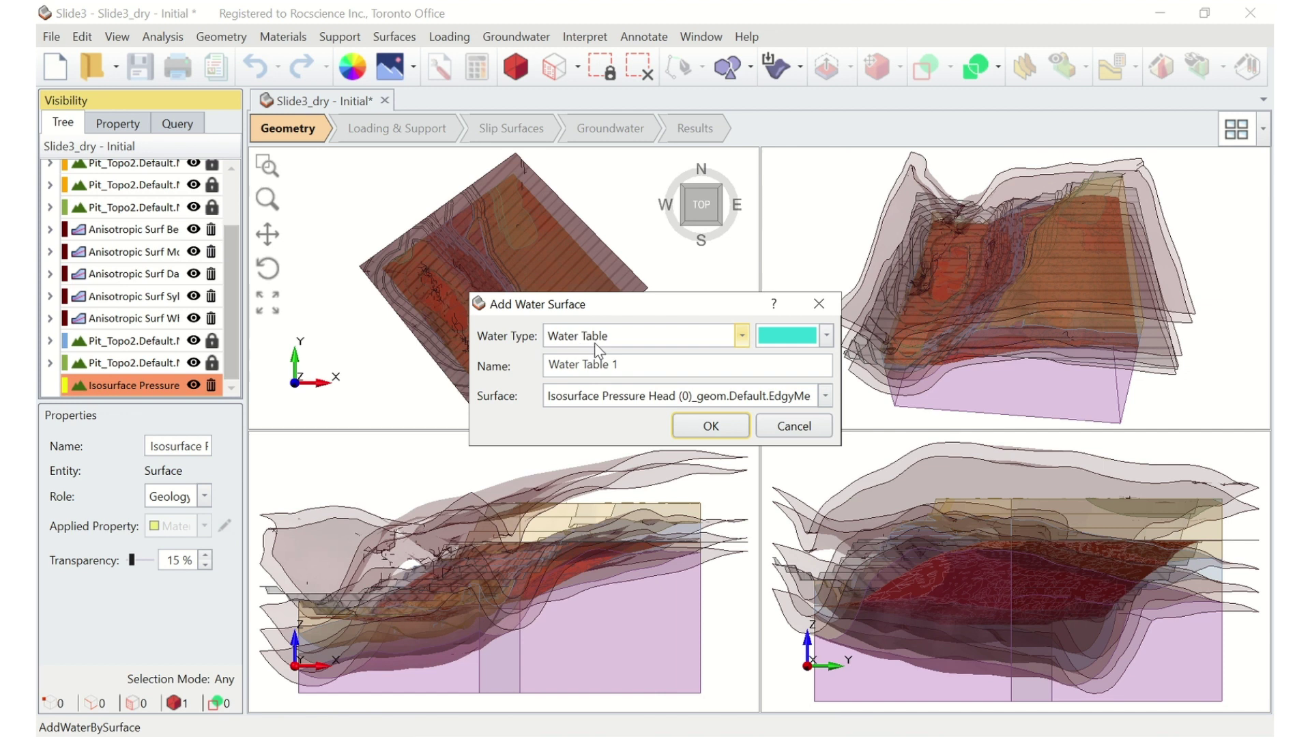
click(722, 433)
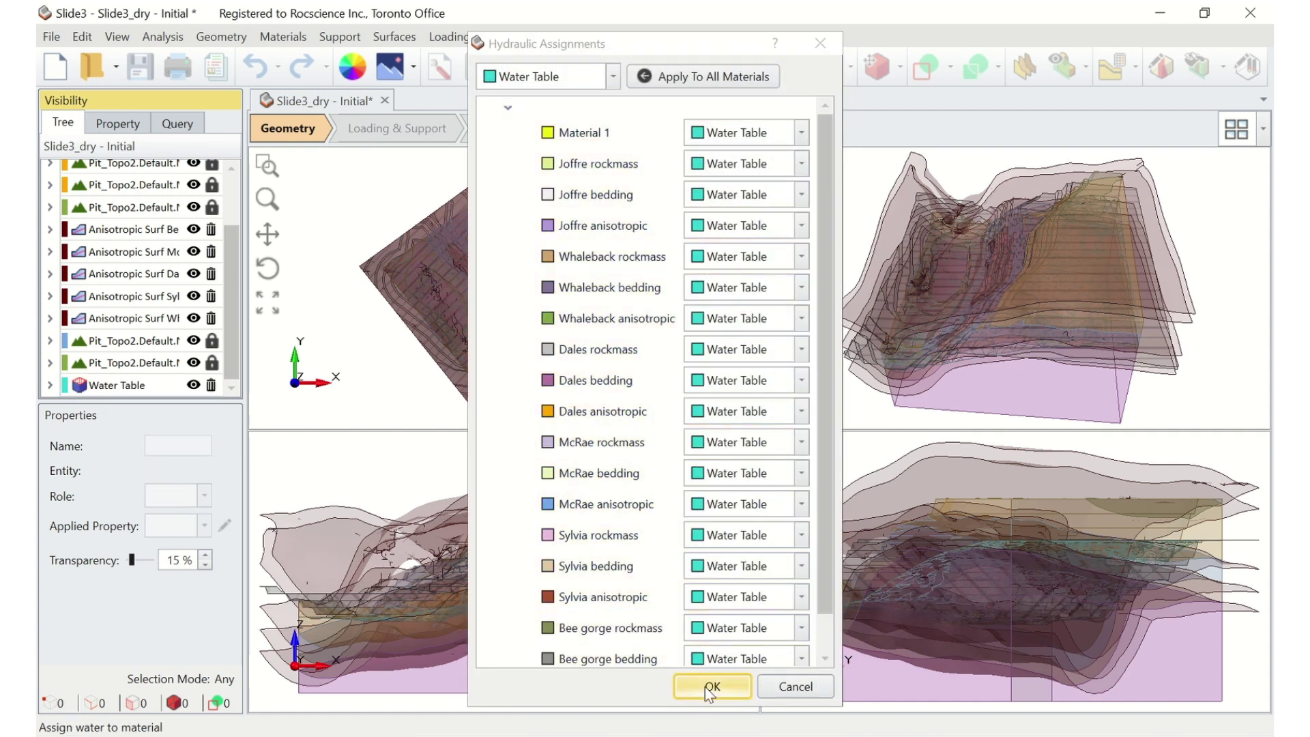
click(705, 686)
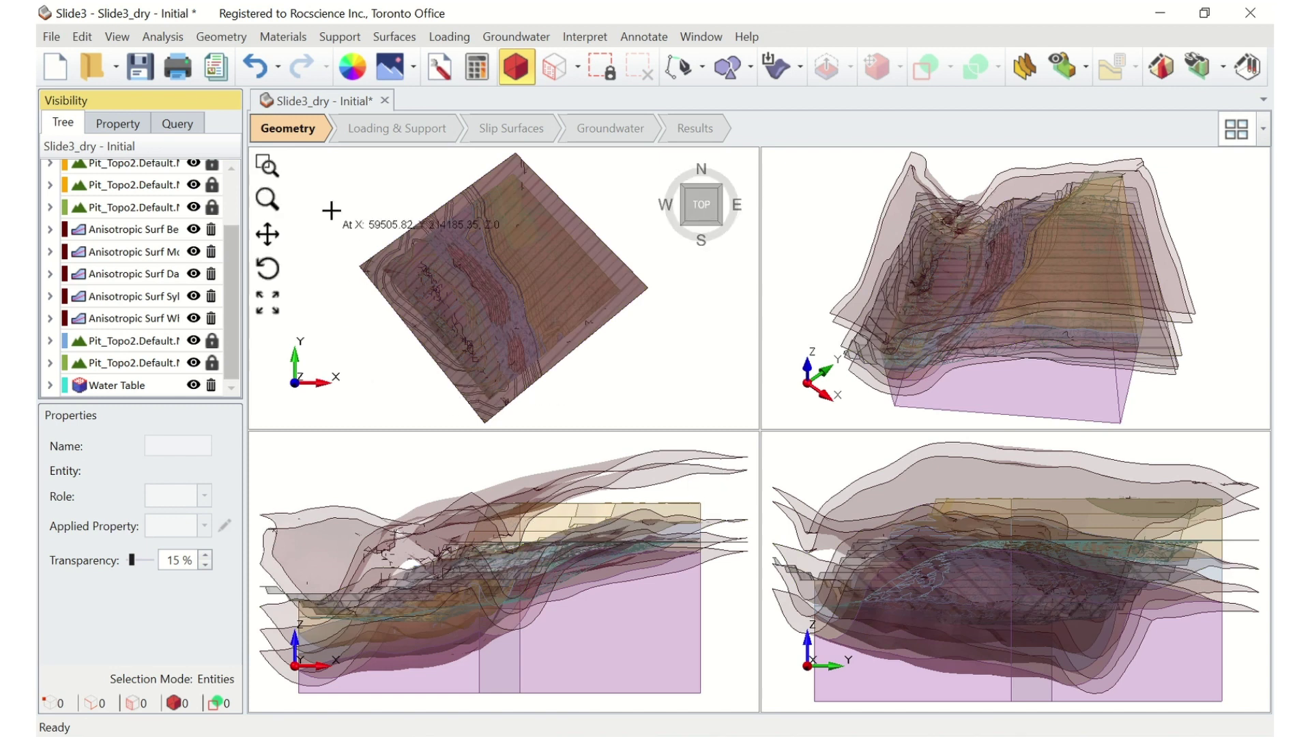
- Inspect the water table in 2D sections with the Section Viewer, moving the XZ section plane north and south across the pit
click(122, 39)
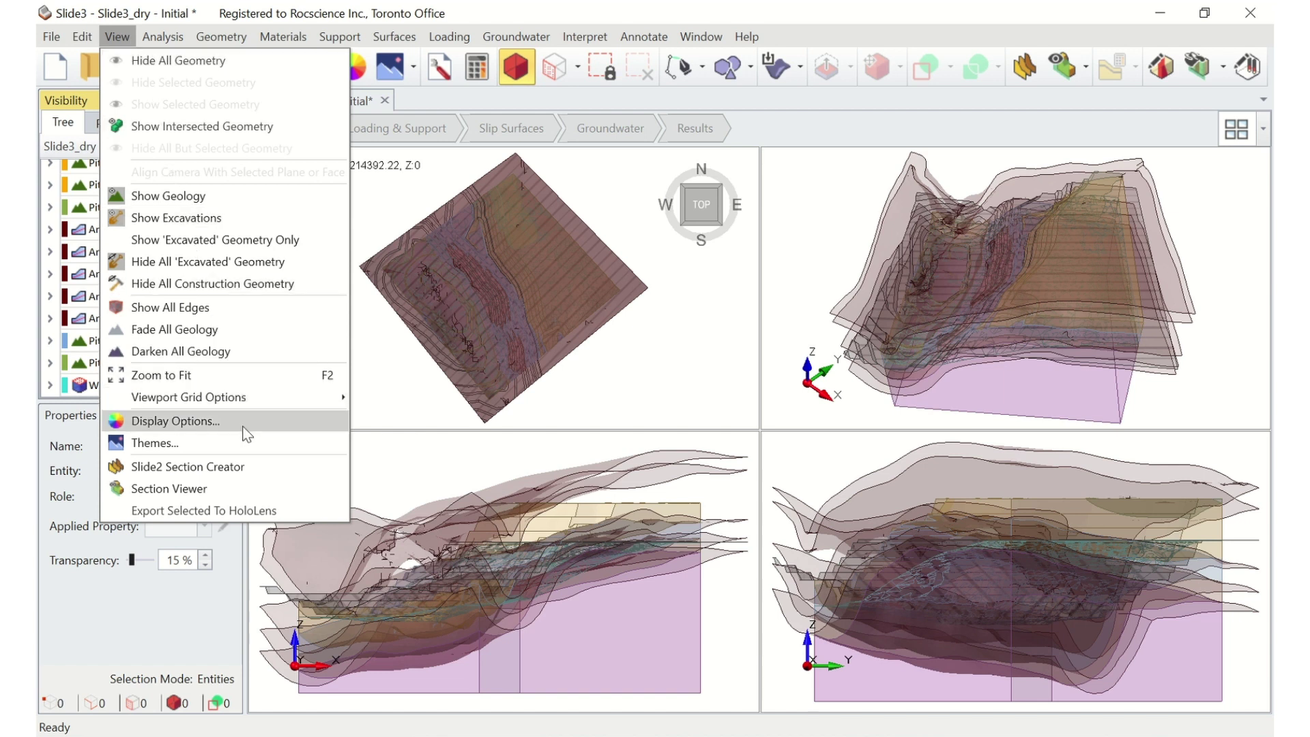
click(238, 489)
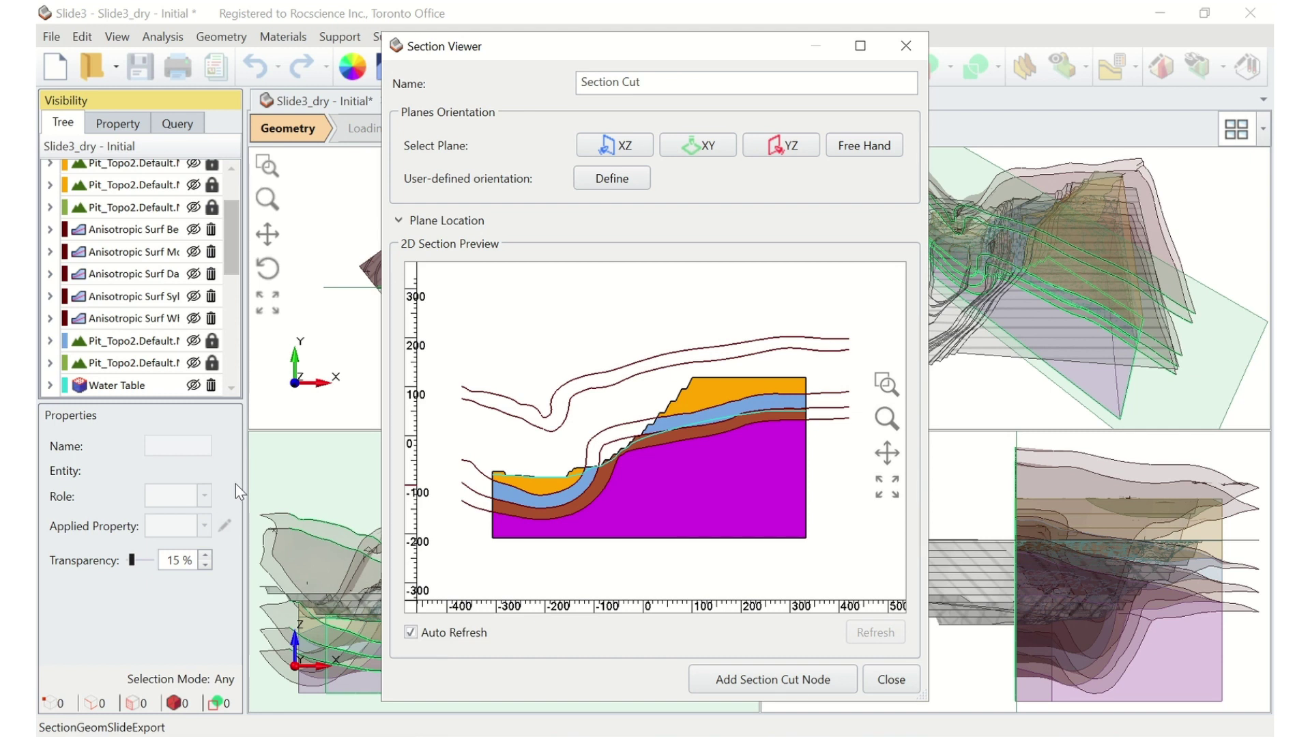
drag(506, 50, 727, 53)
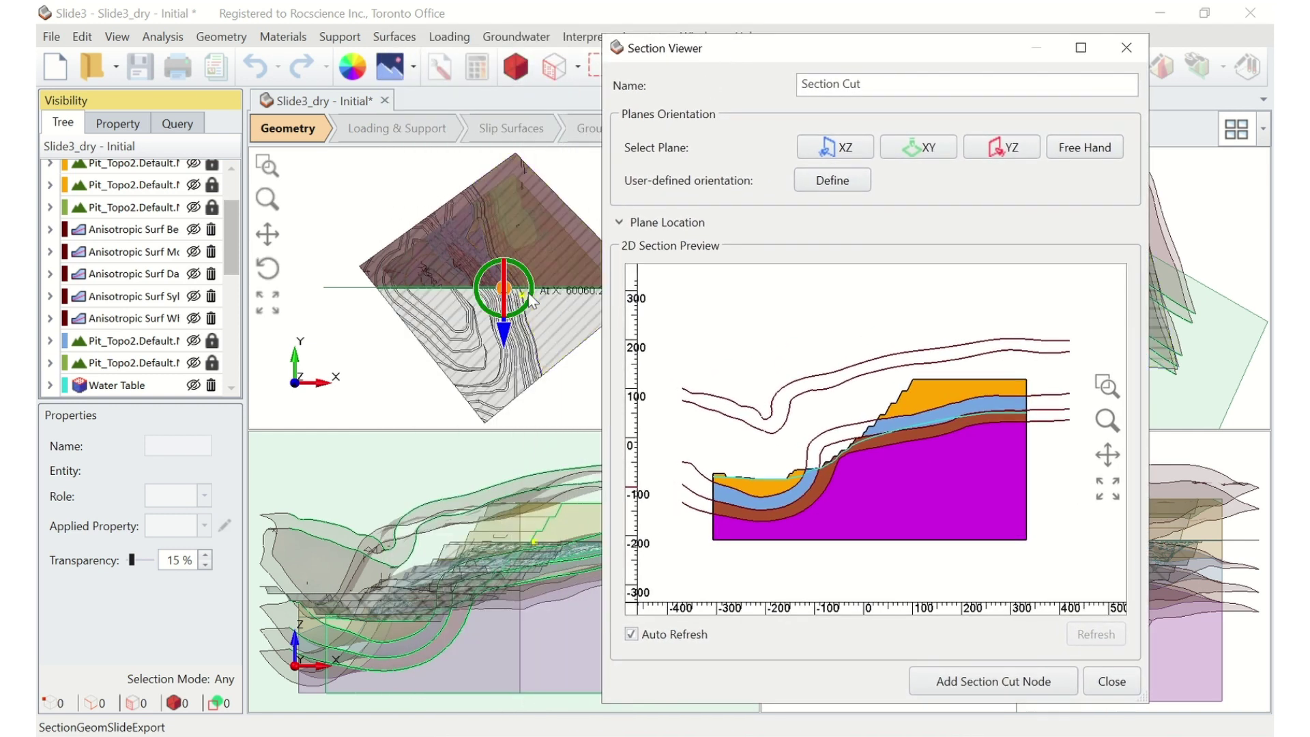
click(508, 290)
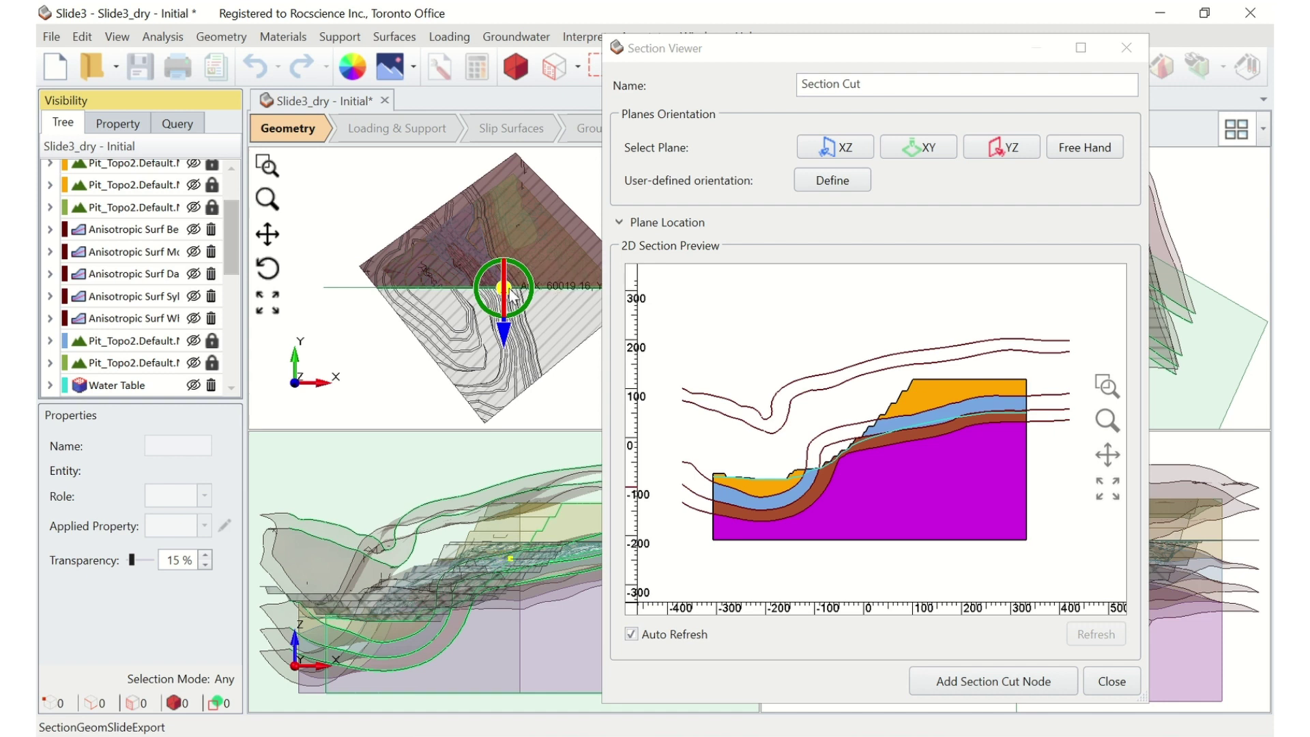
drag(511, 290, 512, 261)
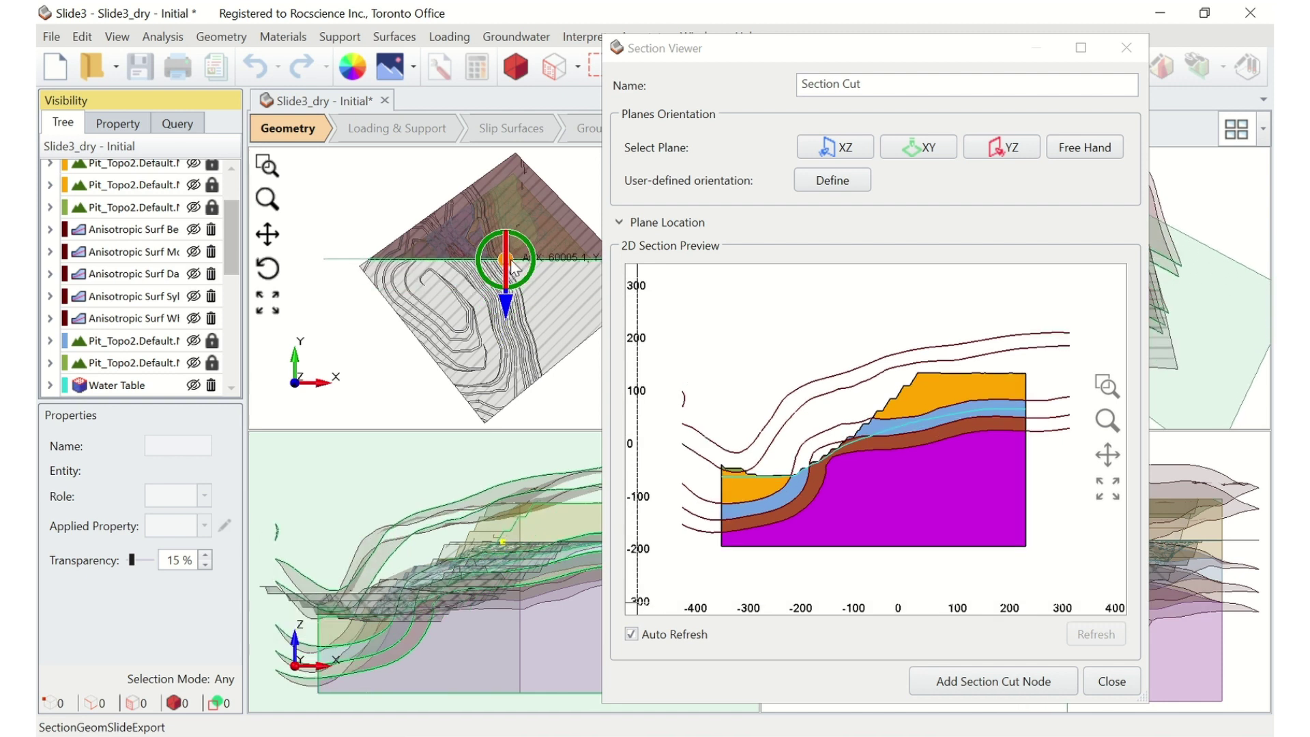
drag(510, 261, 512, 304)
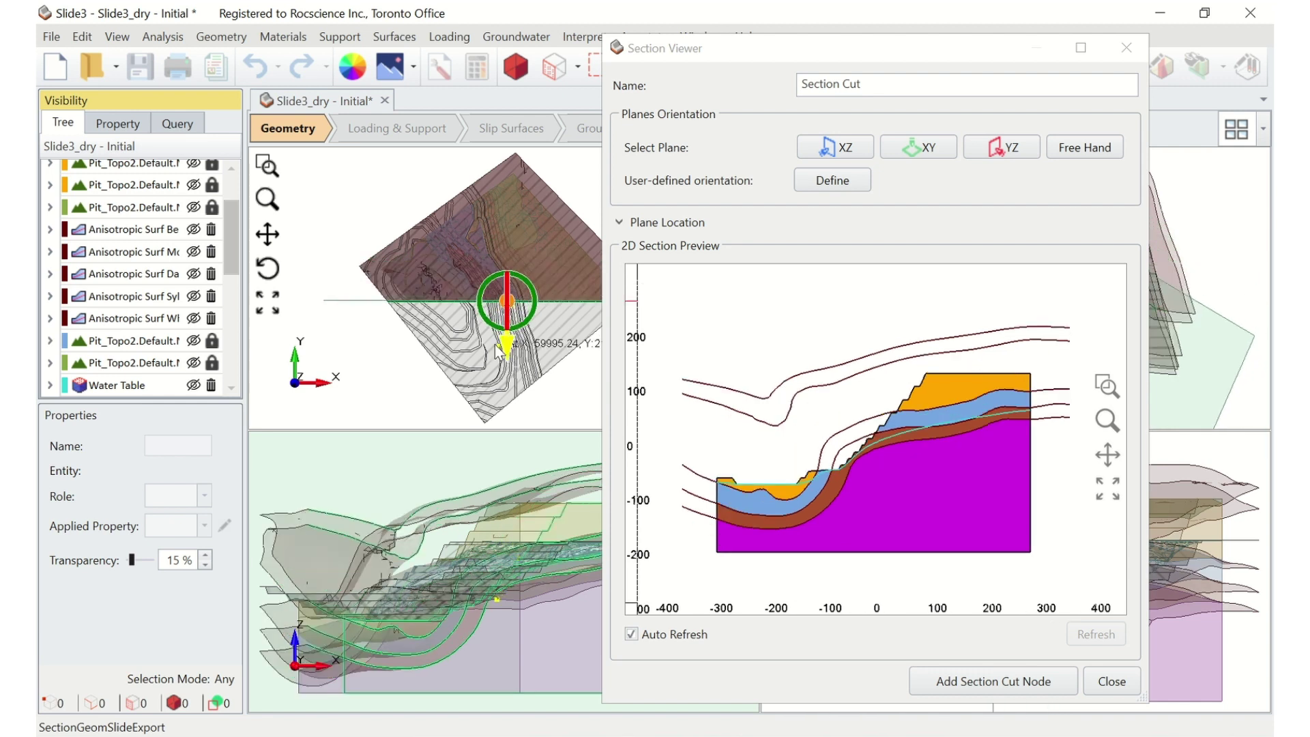
drag(512, 311, 508, 361)
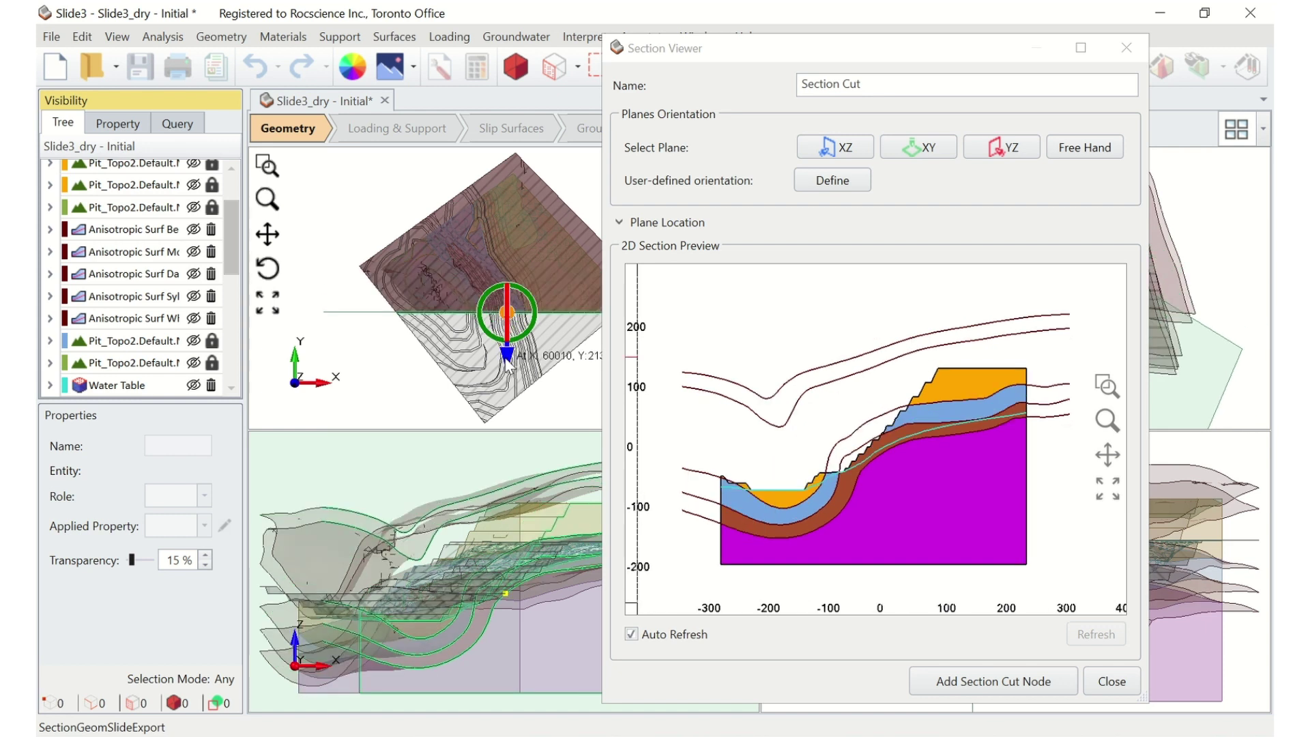
key(Escape)
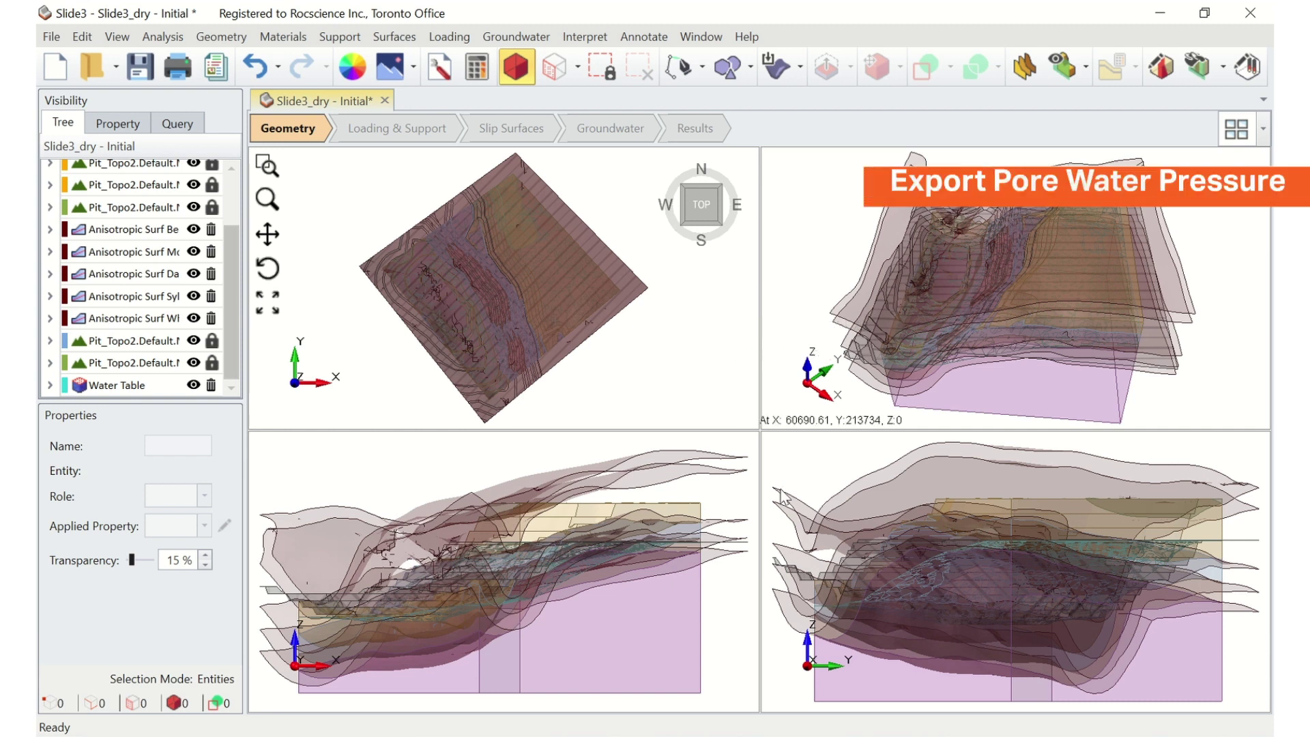
- Switch to RS3 and export the pore water pressure for Slide3 as a PWP3 file named Slide3_dry - Pore Water Pressure
mouse_move(727, 735)
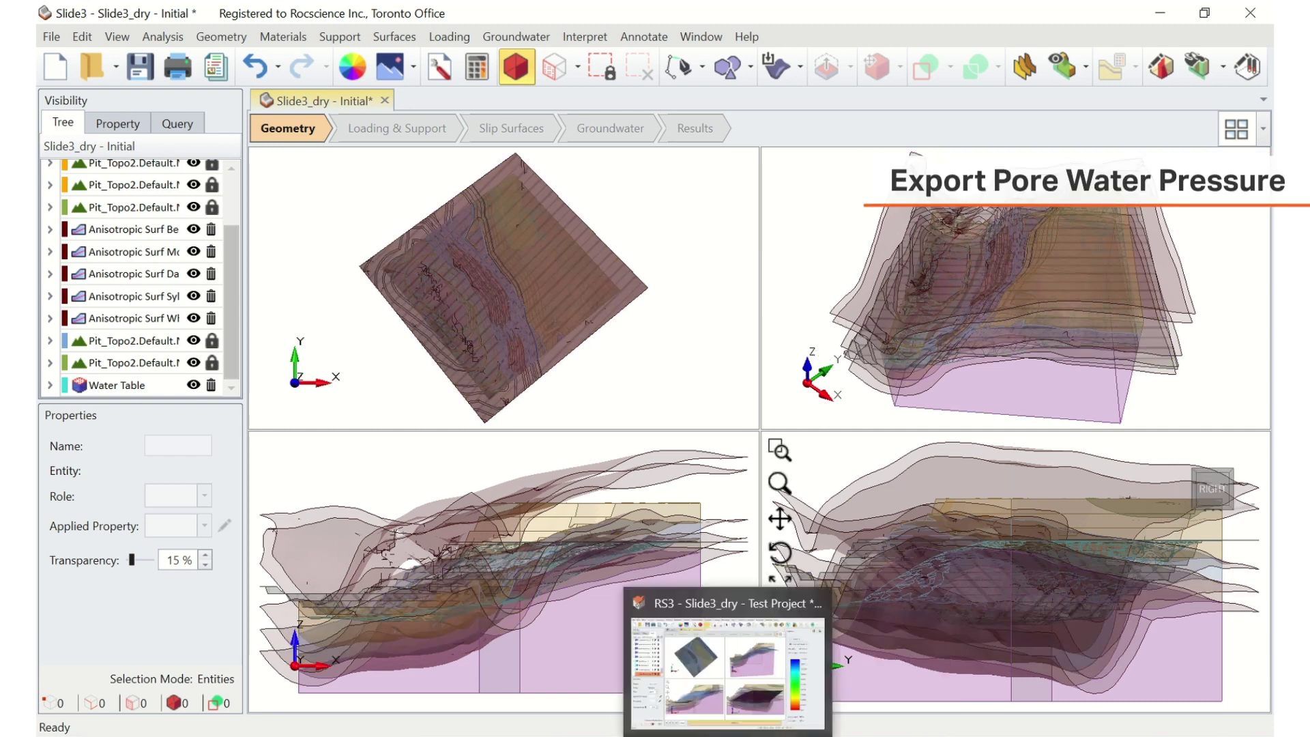
click(727, 669)
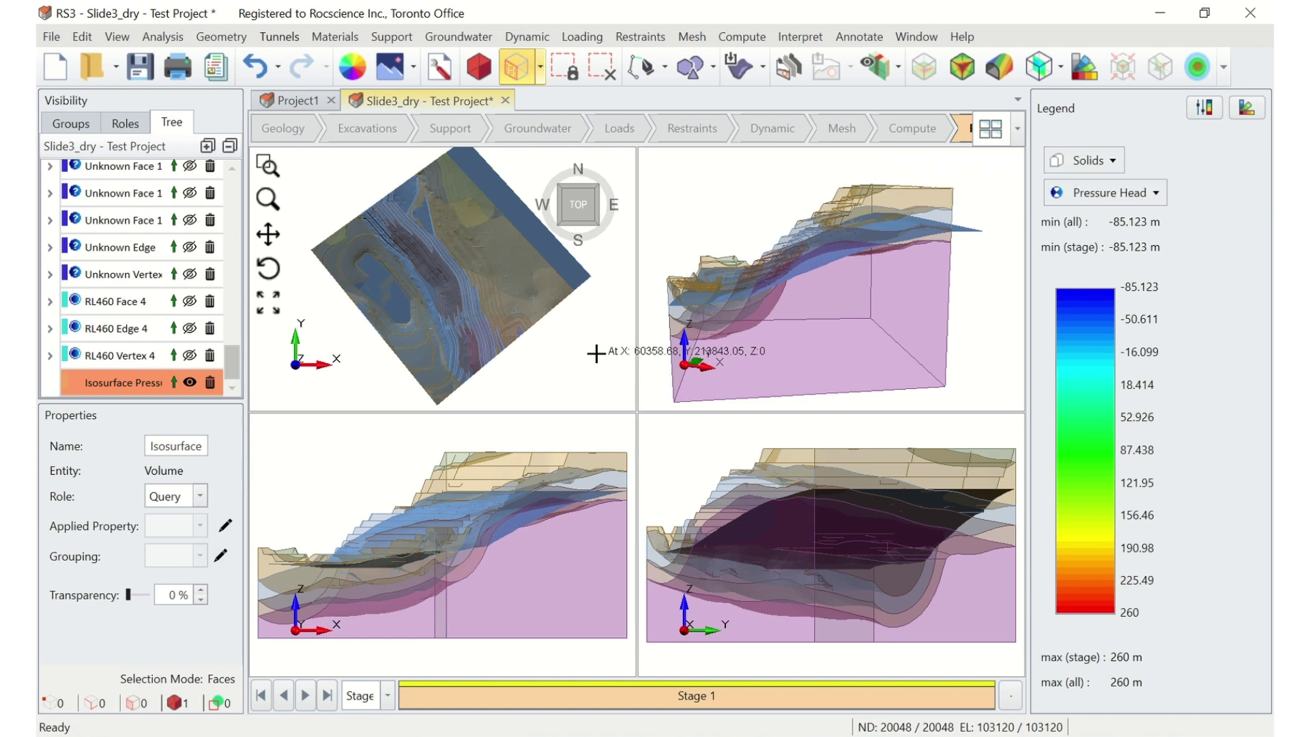
click(58, 41)
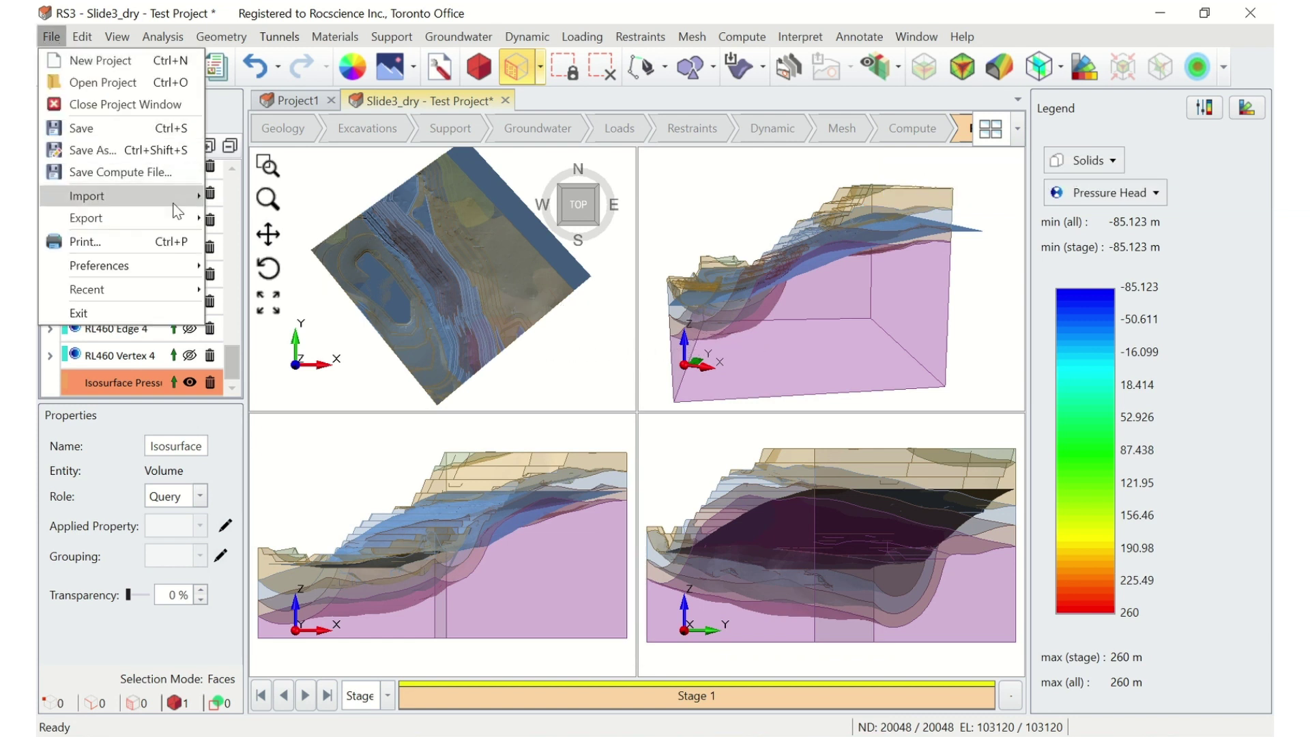
mouse_move(184, 225)
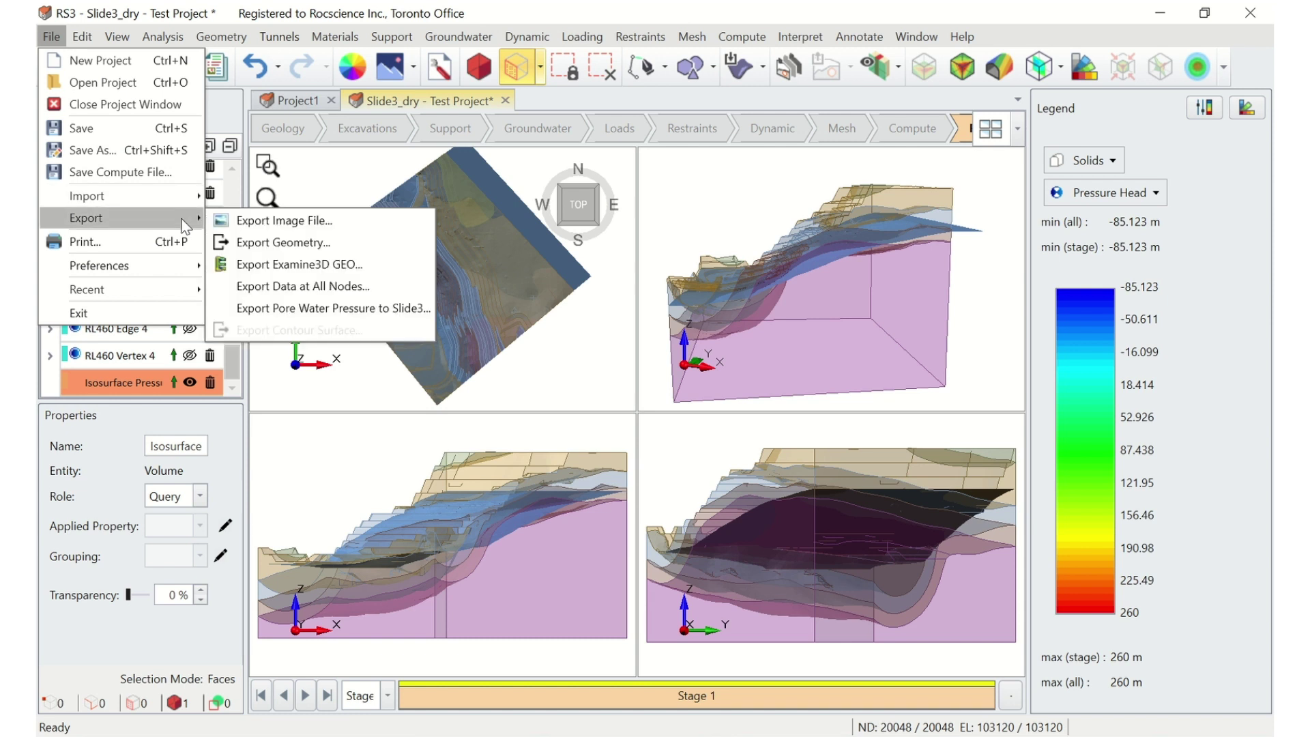
click(347, 309)
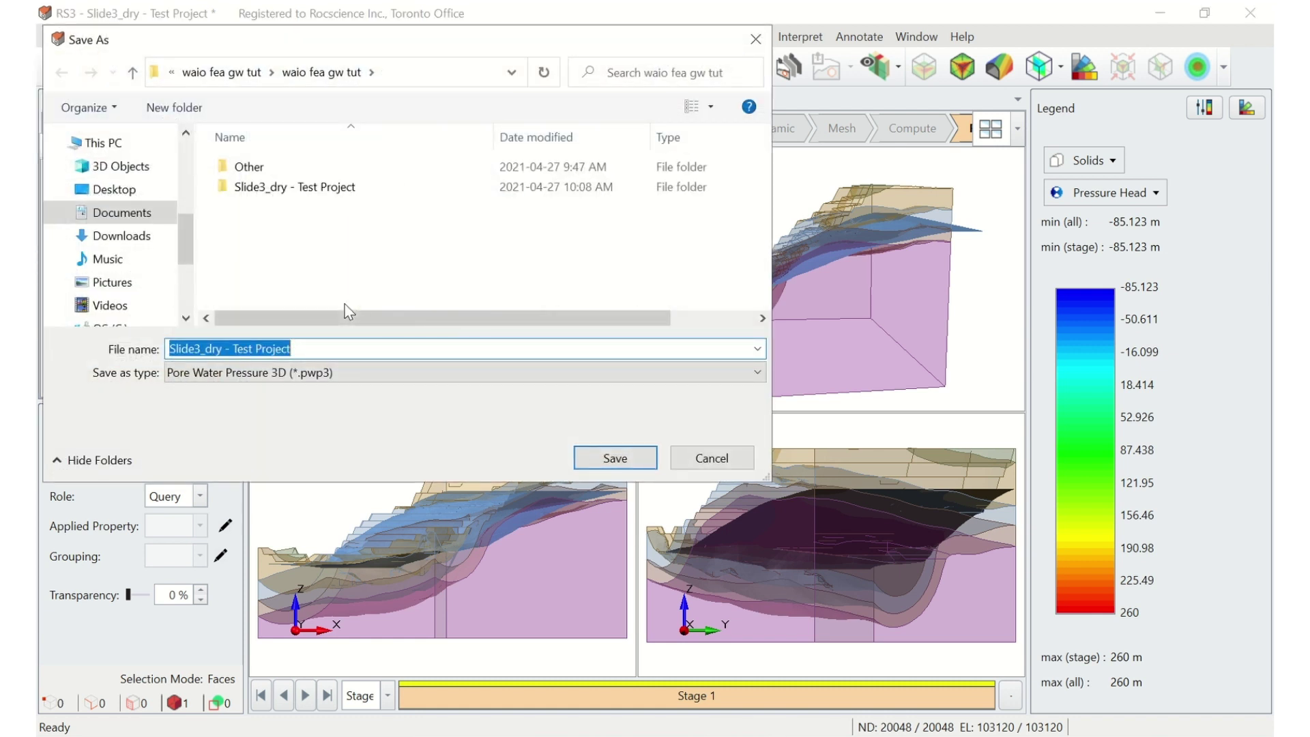
drag(308, 348, 233, 340)
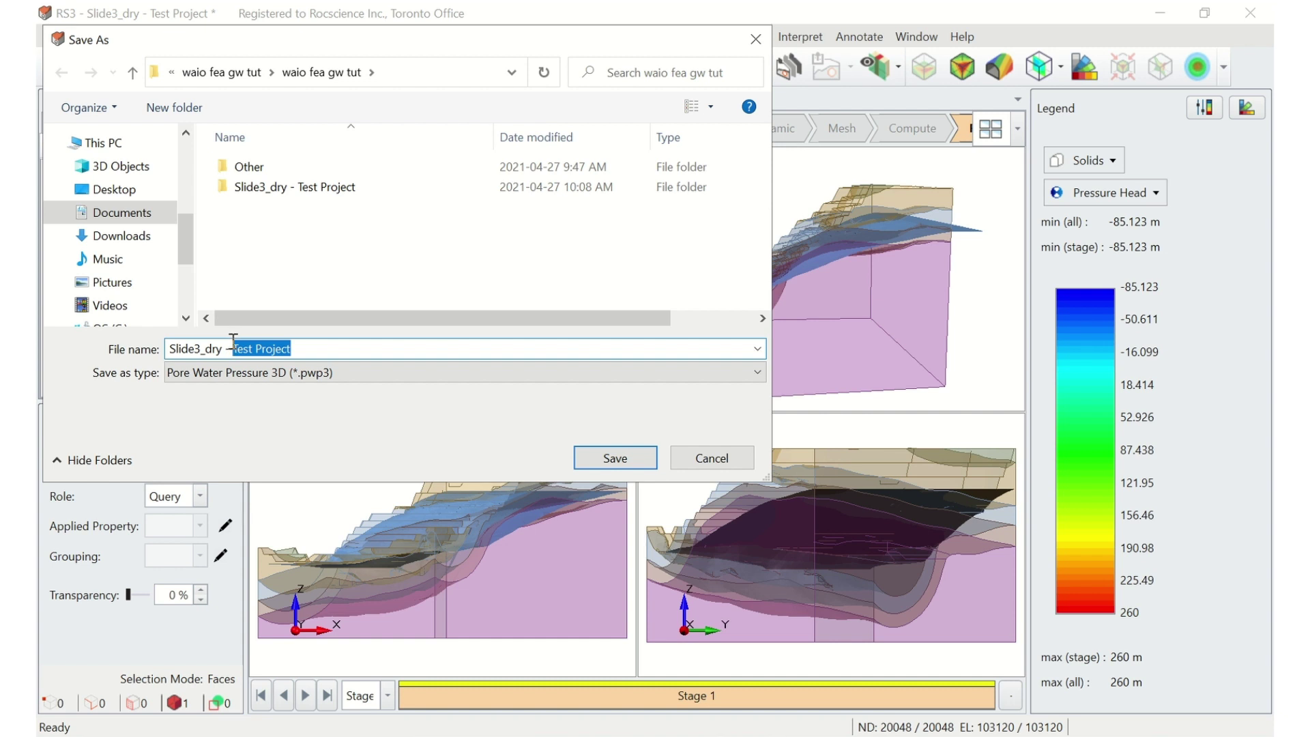
text(Pore )
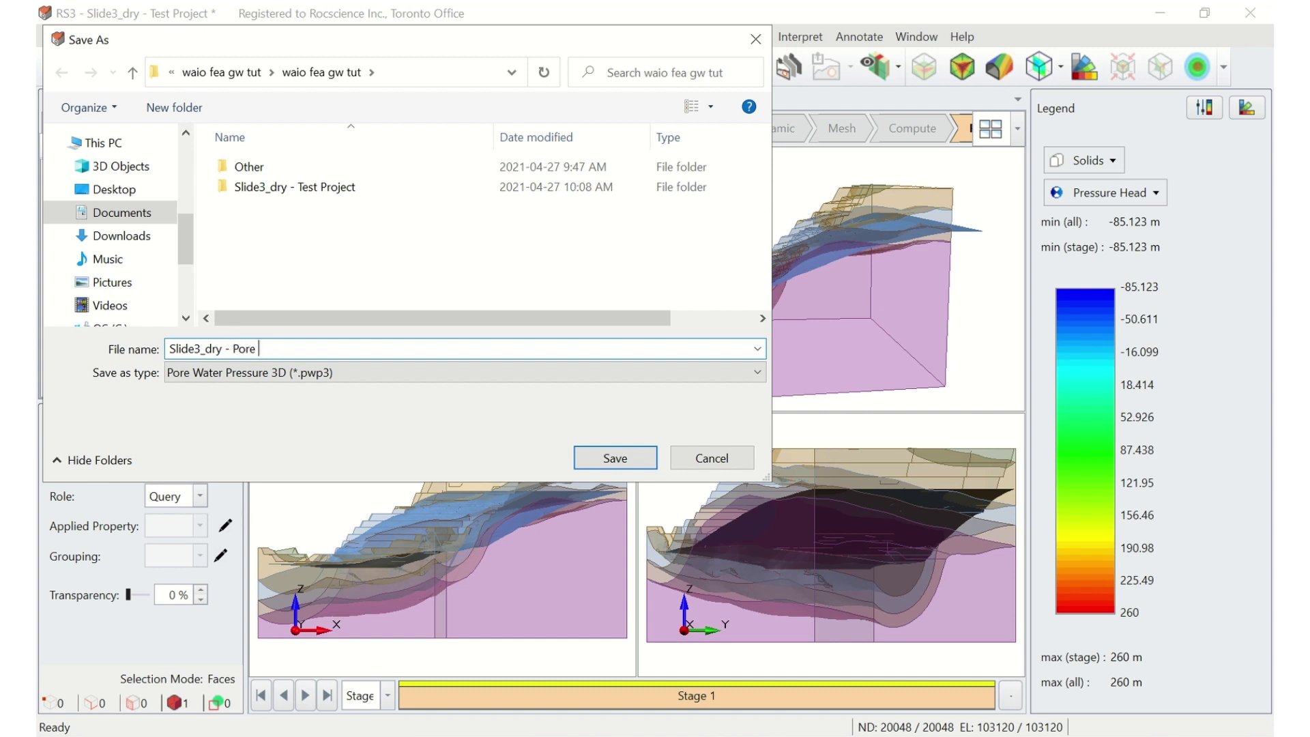
text(Water Pressure)
click(598, 467)
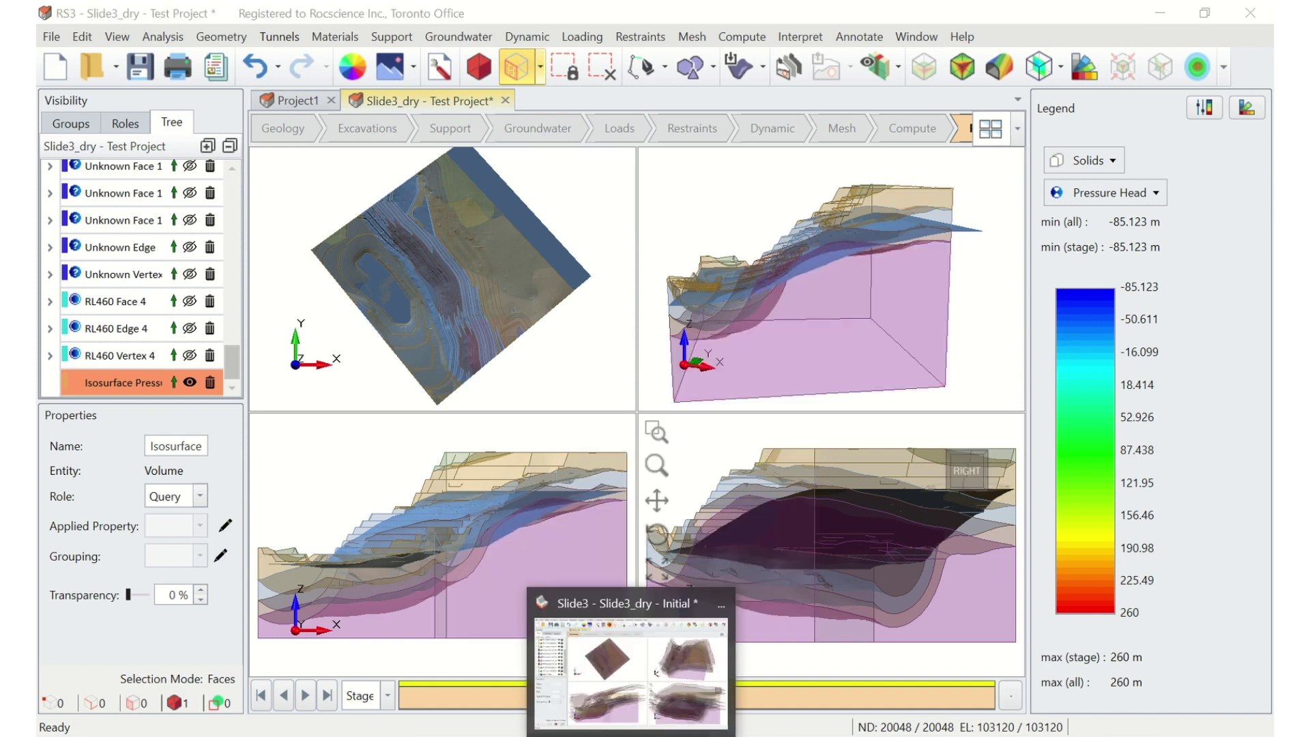
- Switch to Slide3 and add a 3D pore pressure Water Pressure Grid by importing Slide3_dry - Pore Water Pressure.pwp3
click(604, 666)
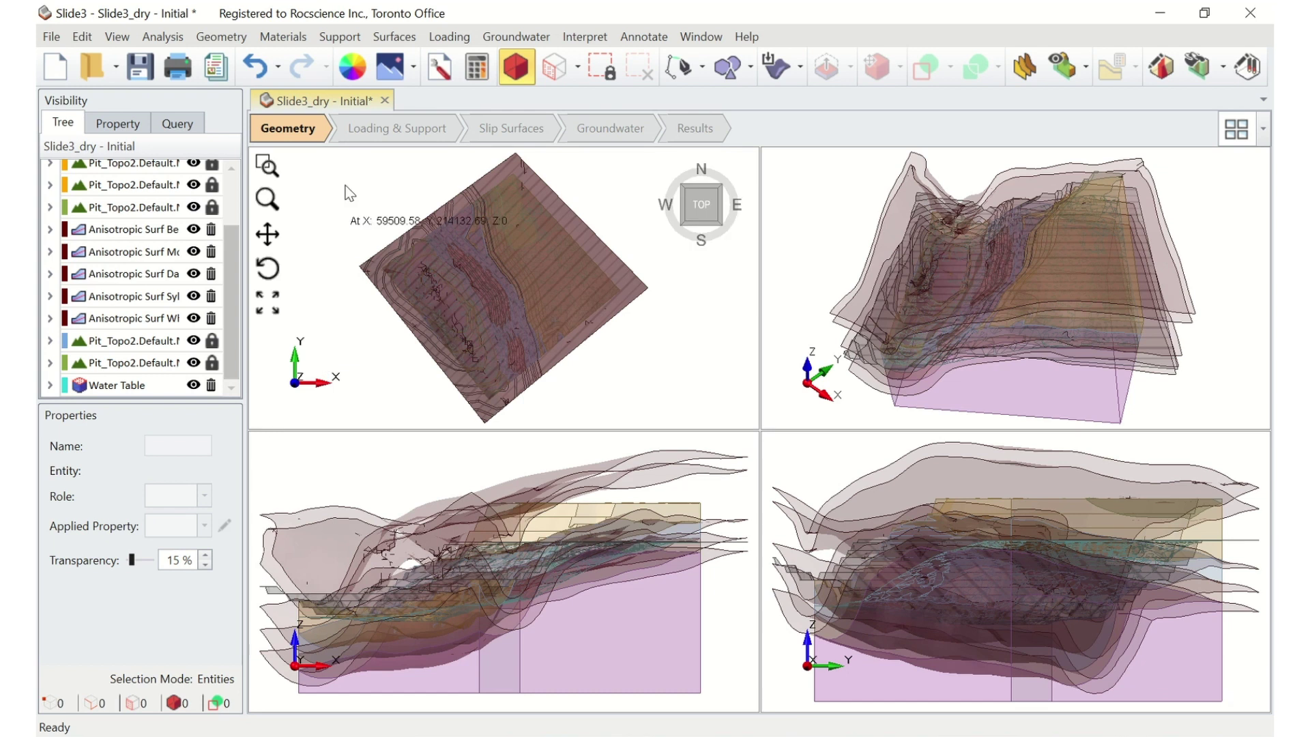
click(519, 38)
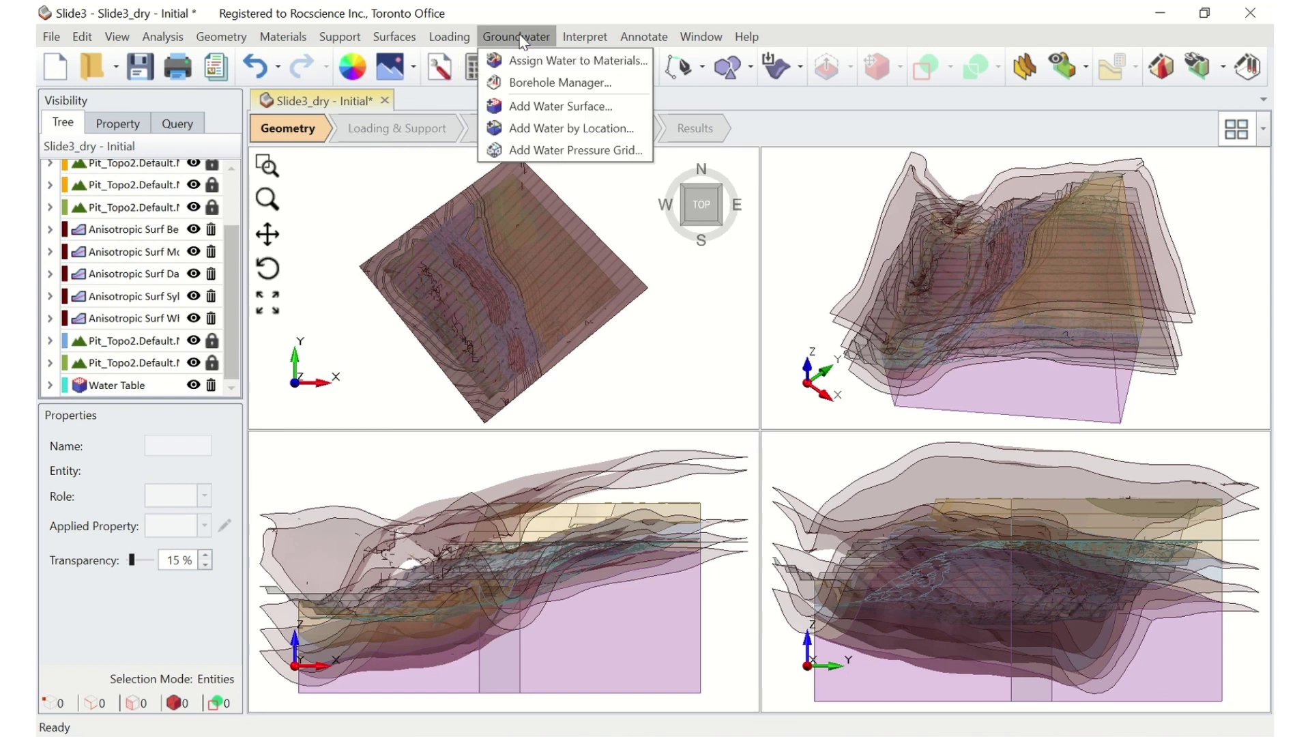
click(591, 152)
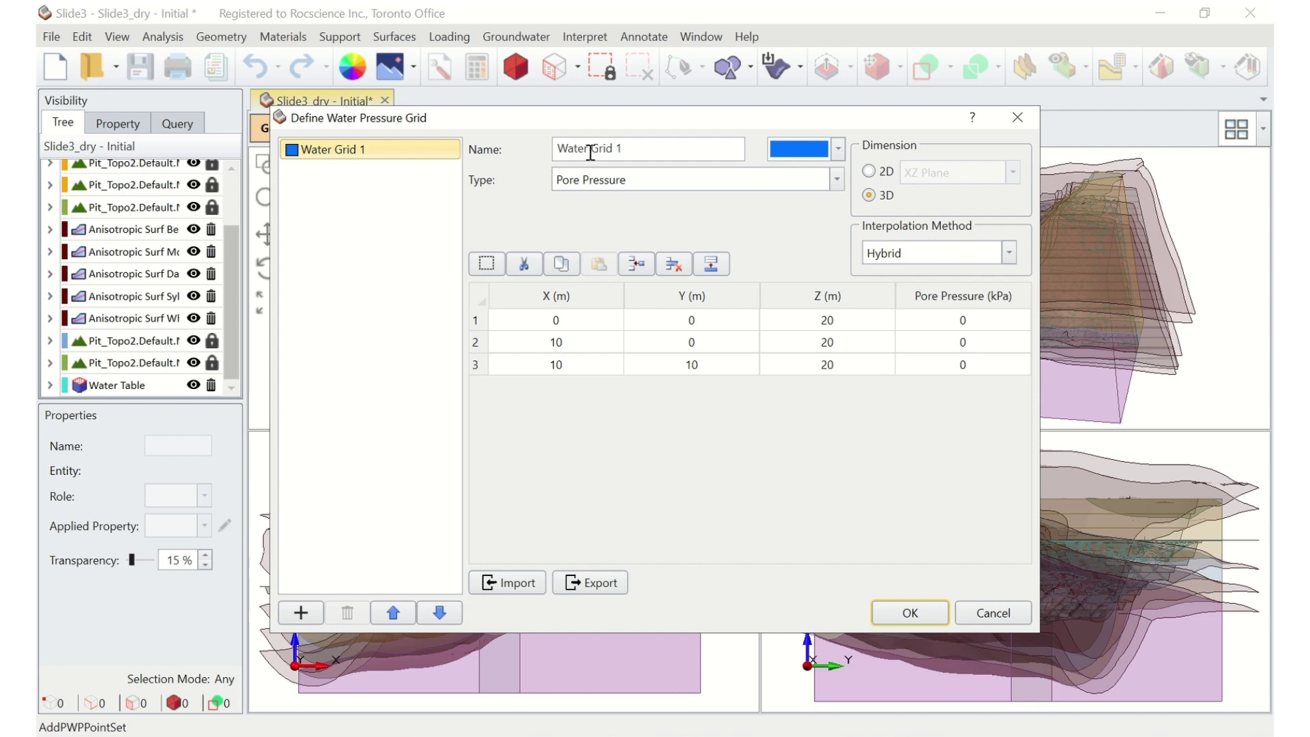
click(492, 584)
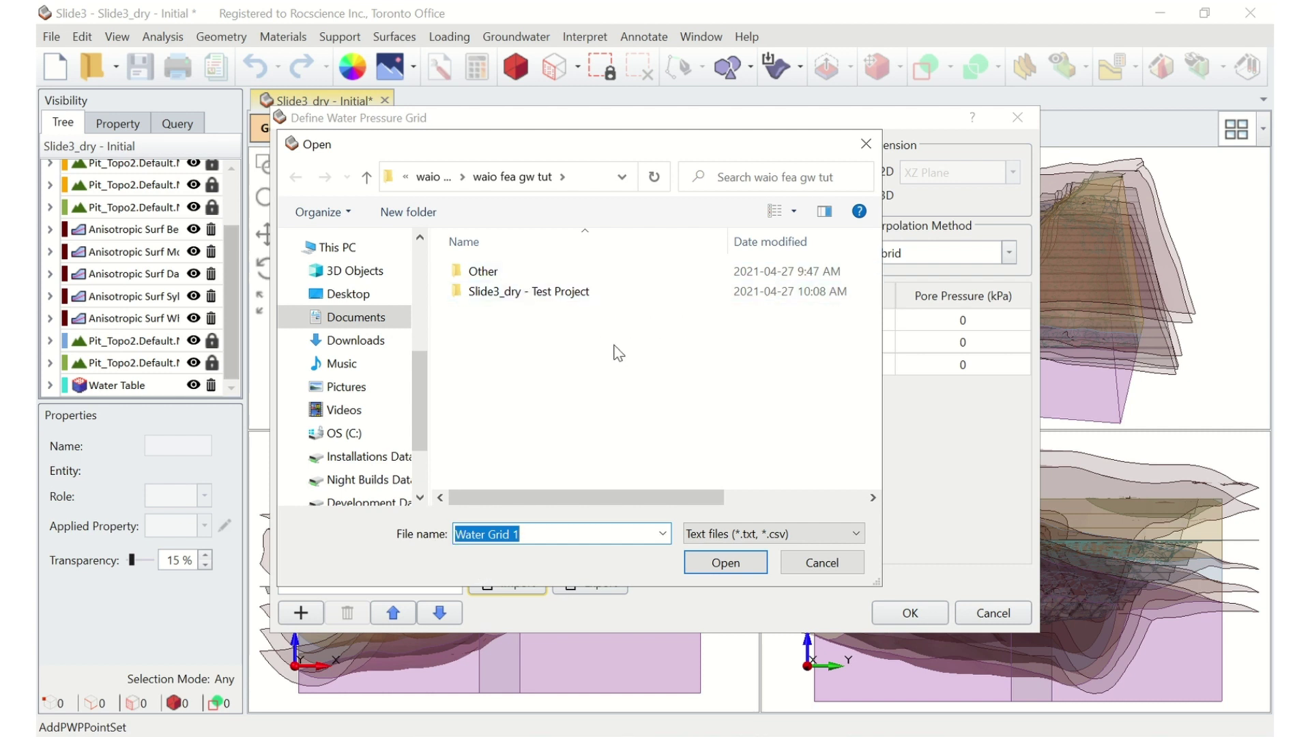
click(778, 535)
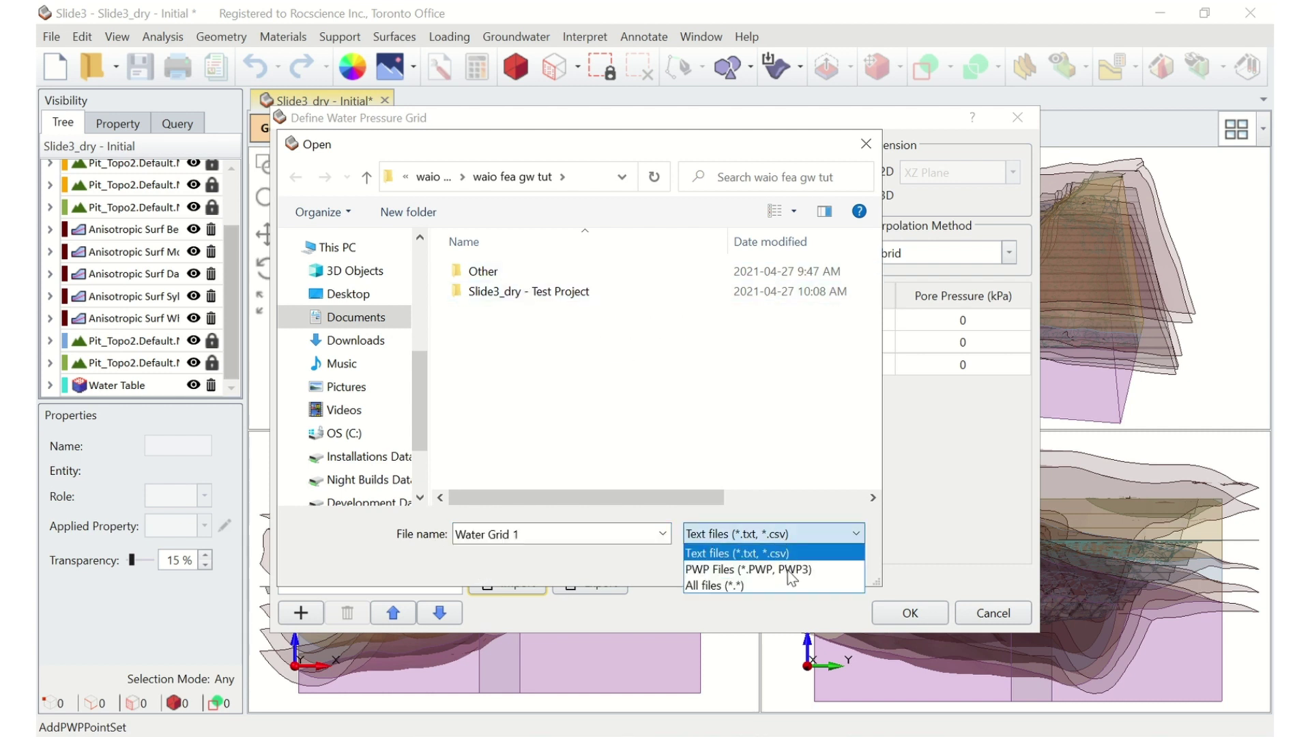
click(779, 570)
click(610, 316)
click(703, 565)
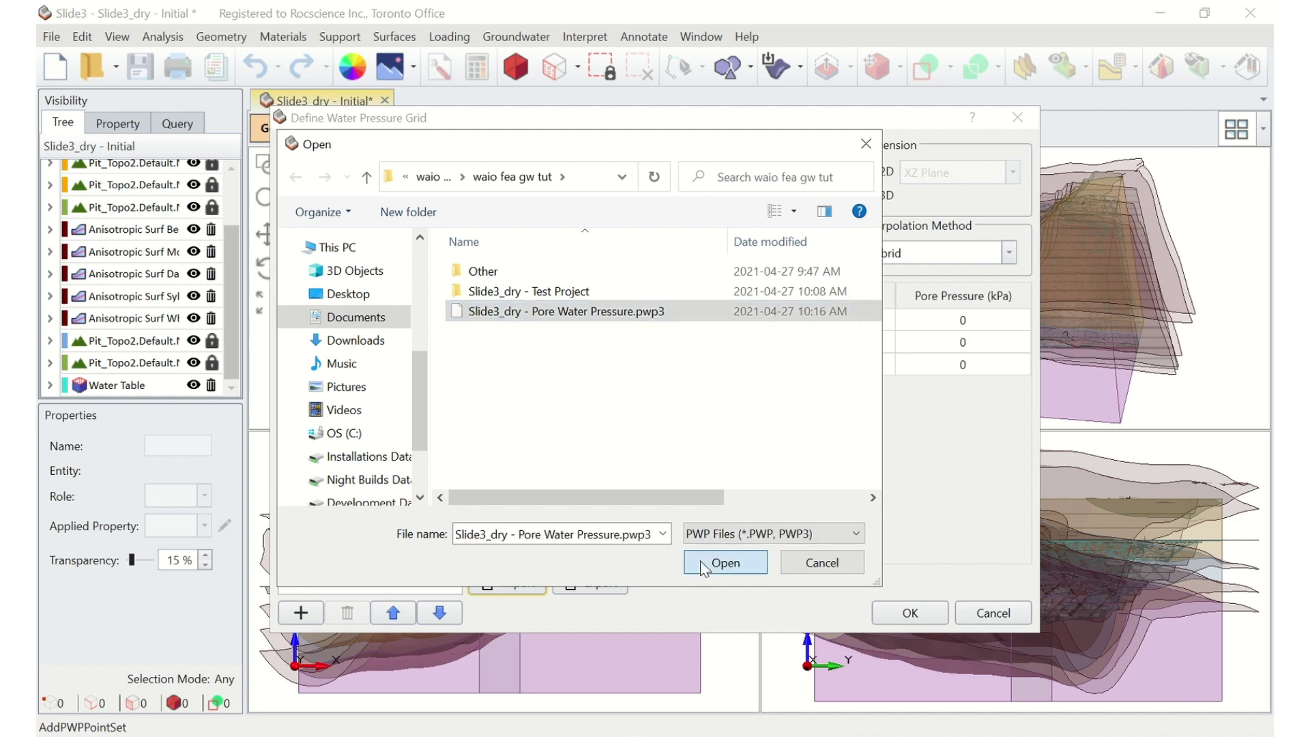
click(894, 701)
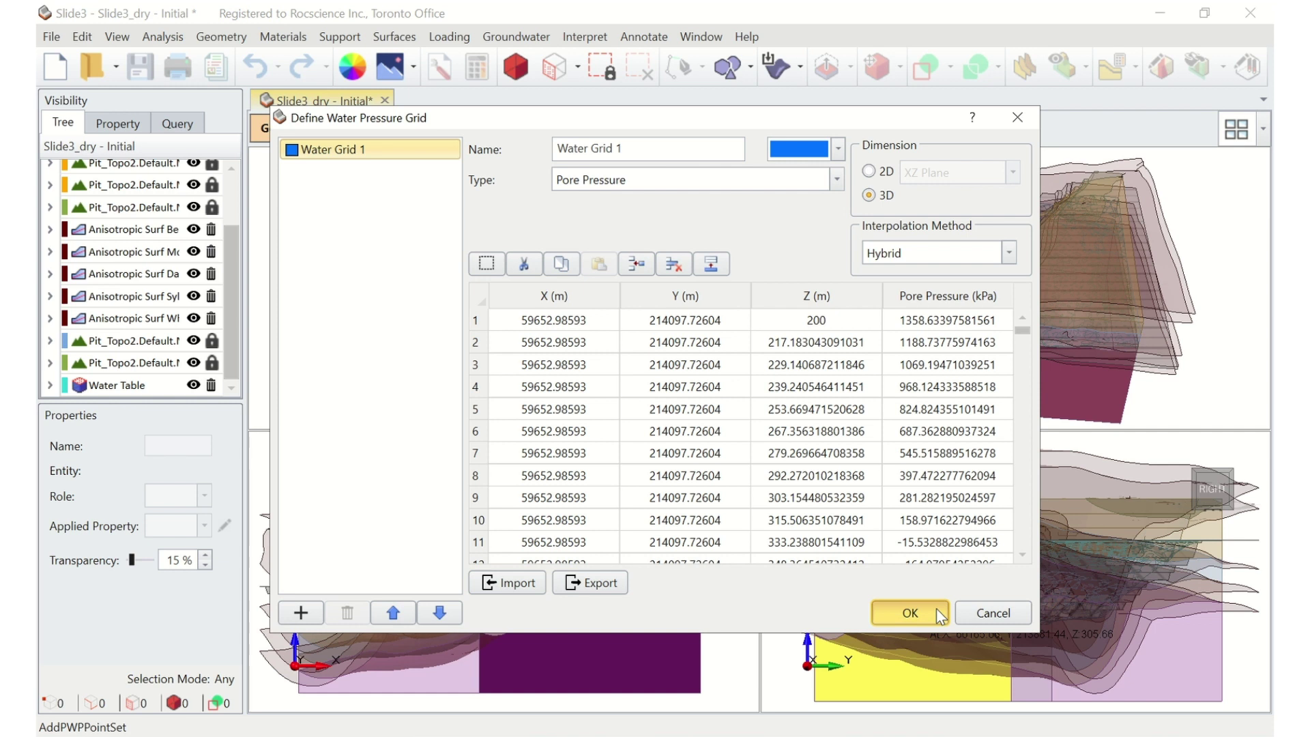
click(936, 609)
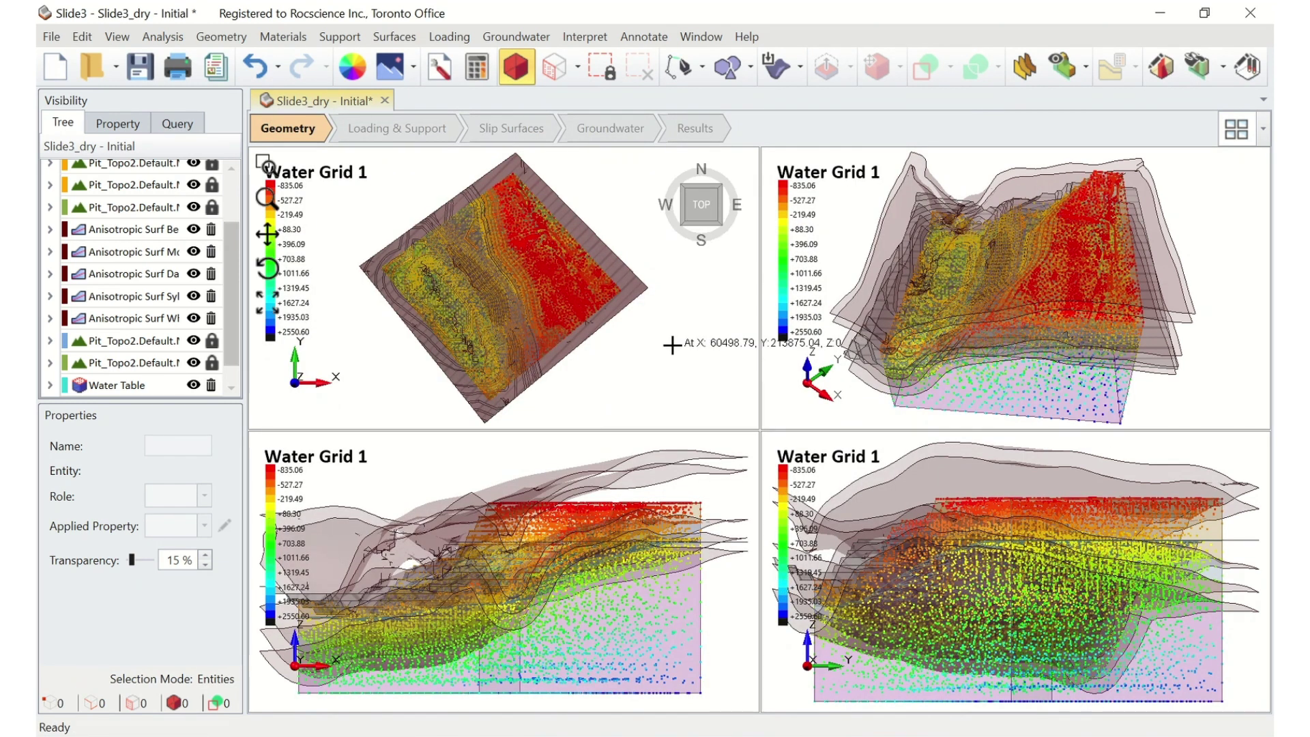
- Enlarge the properties area and select Water Grid 1 among the model entities
click(287, 645)
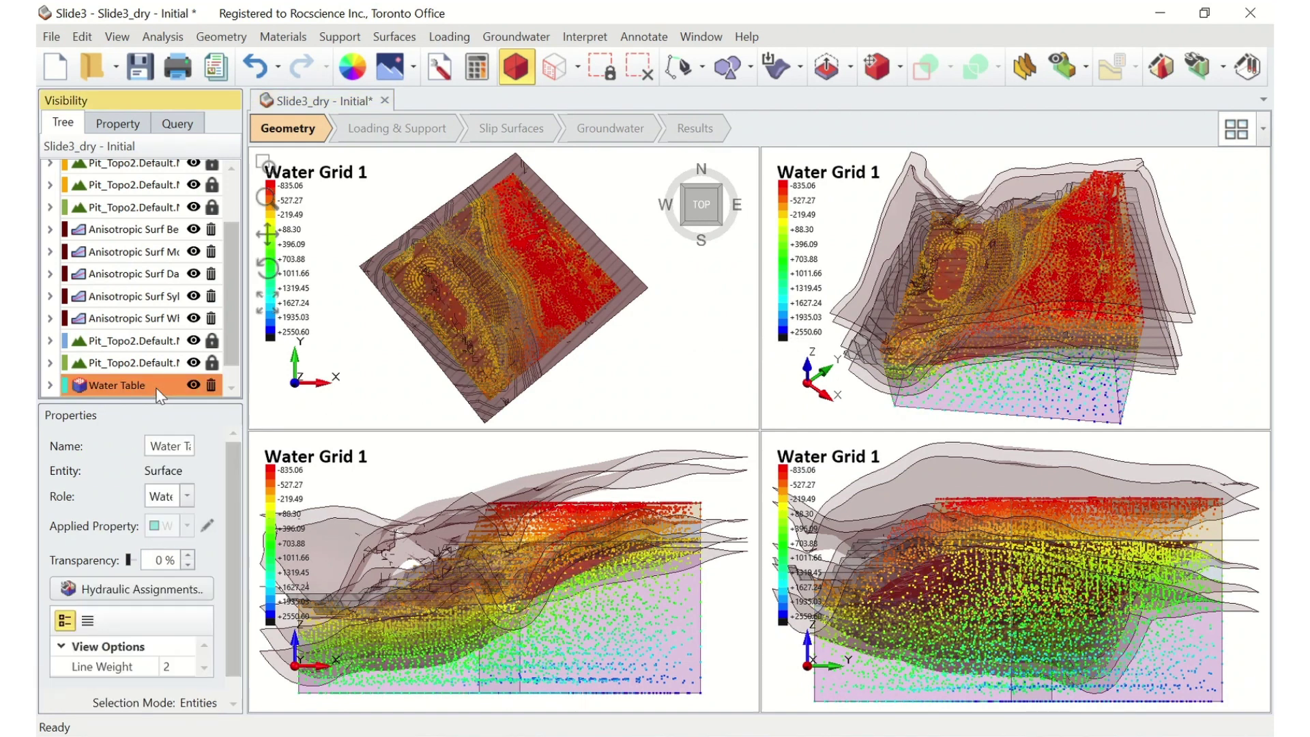
drag(243, 482, 296, 482)
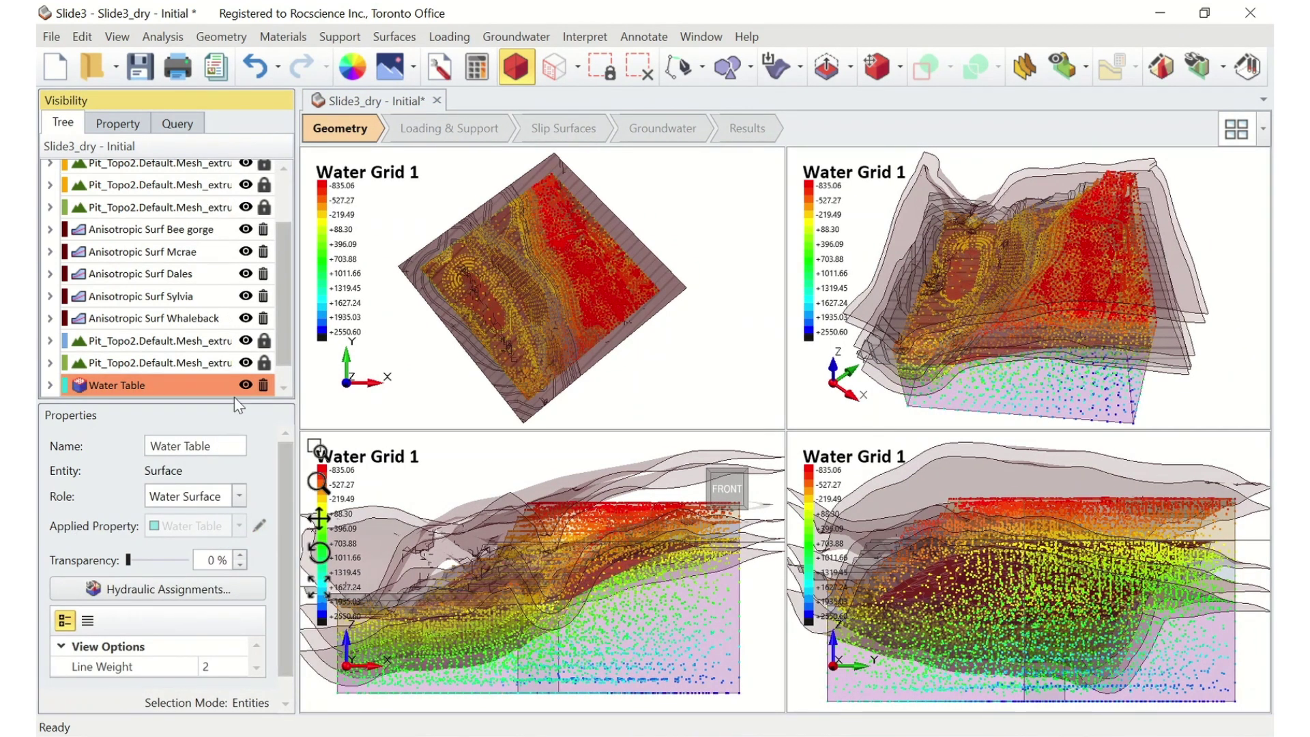
drag(234, 399, 234, 266)
scroll(157, 225, down, 3)
click(157, 249)
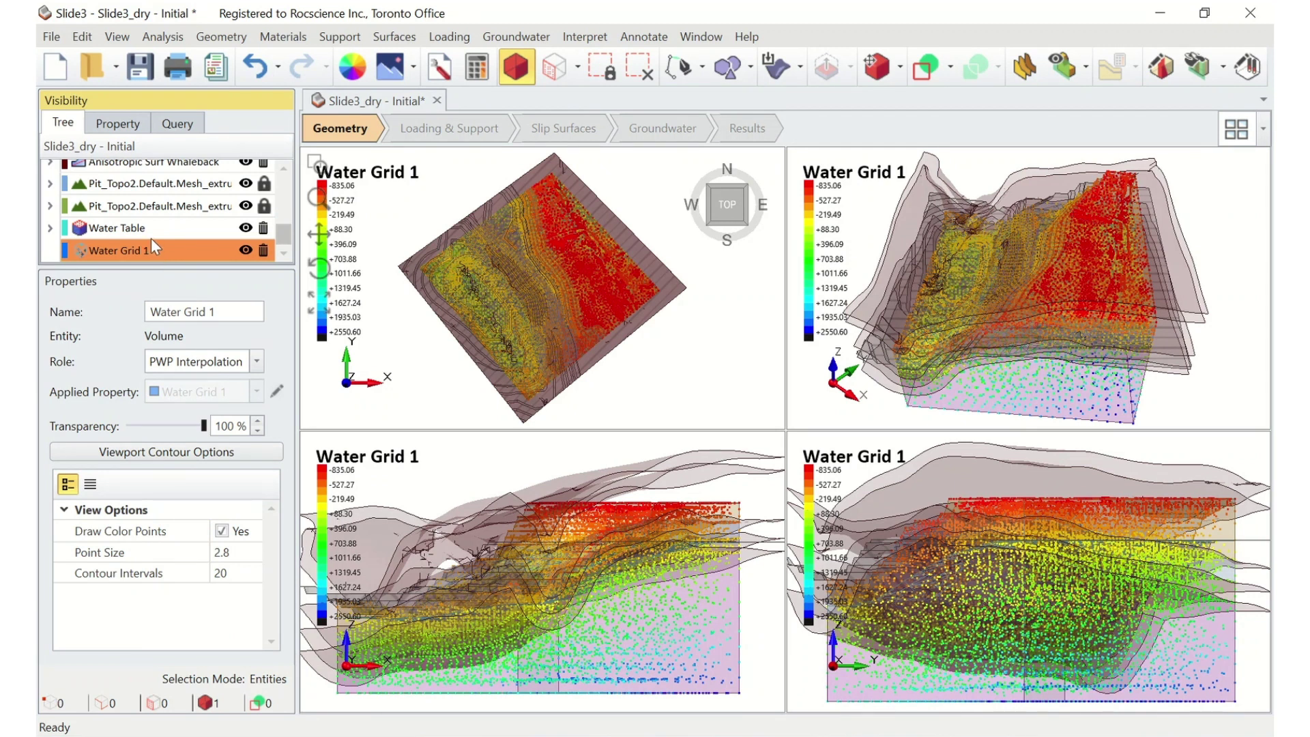
- Try the Black to White colour table on Water Grid 1's viewport contours
click(235, 456)
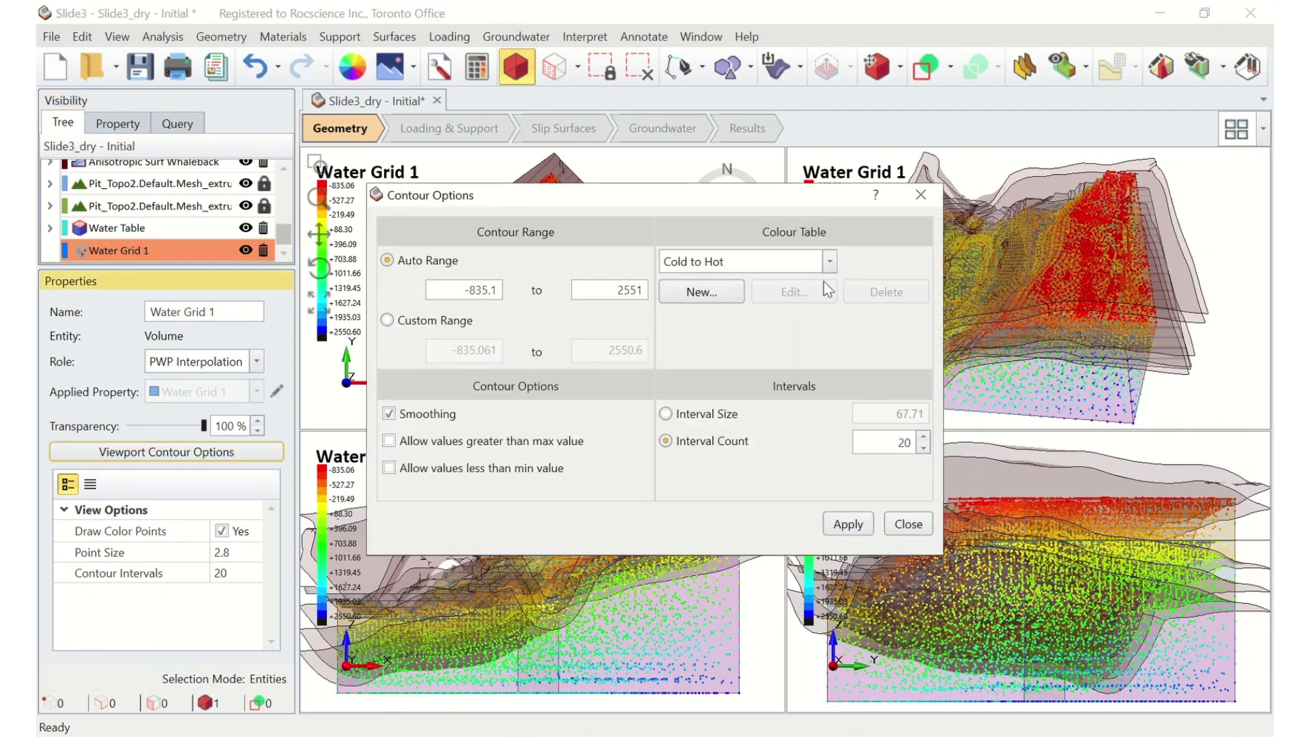
click(830, 261)
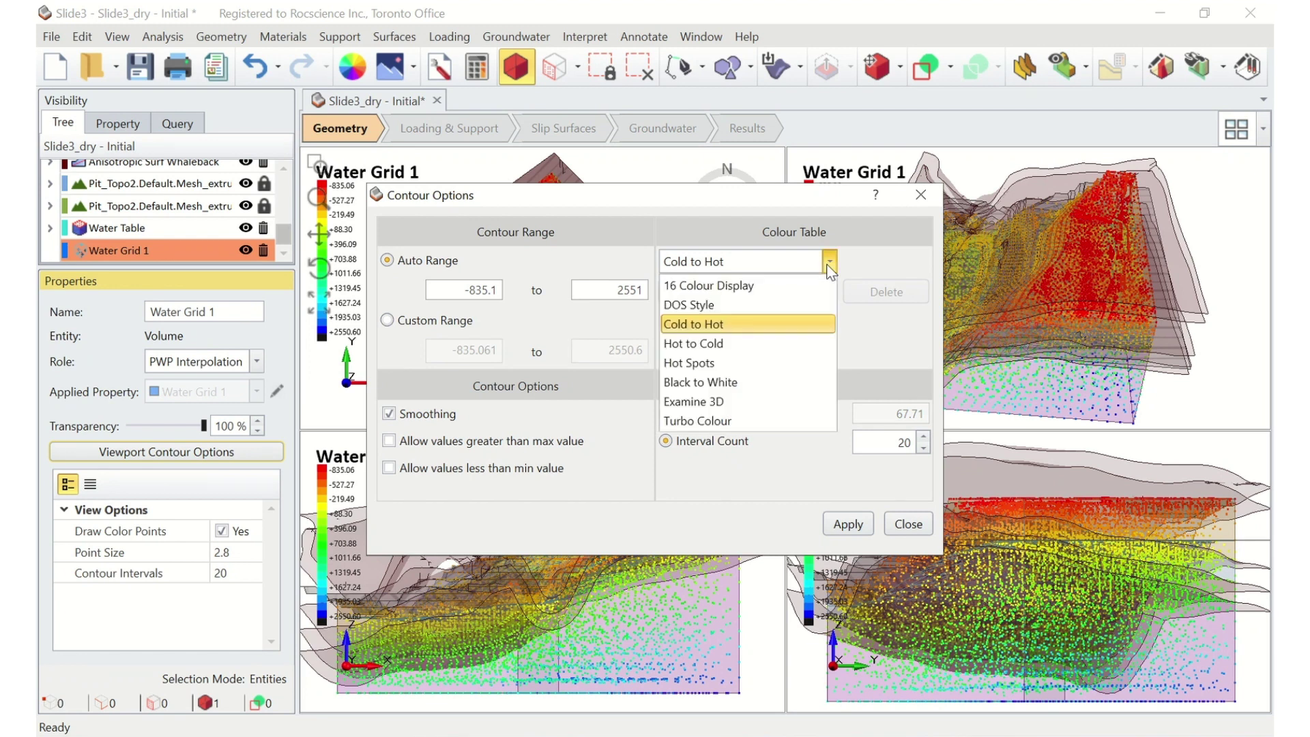
click(788, 382)
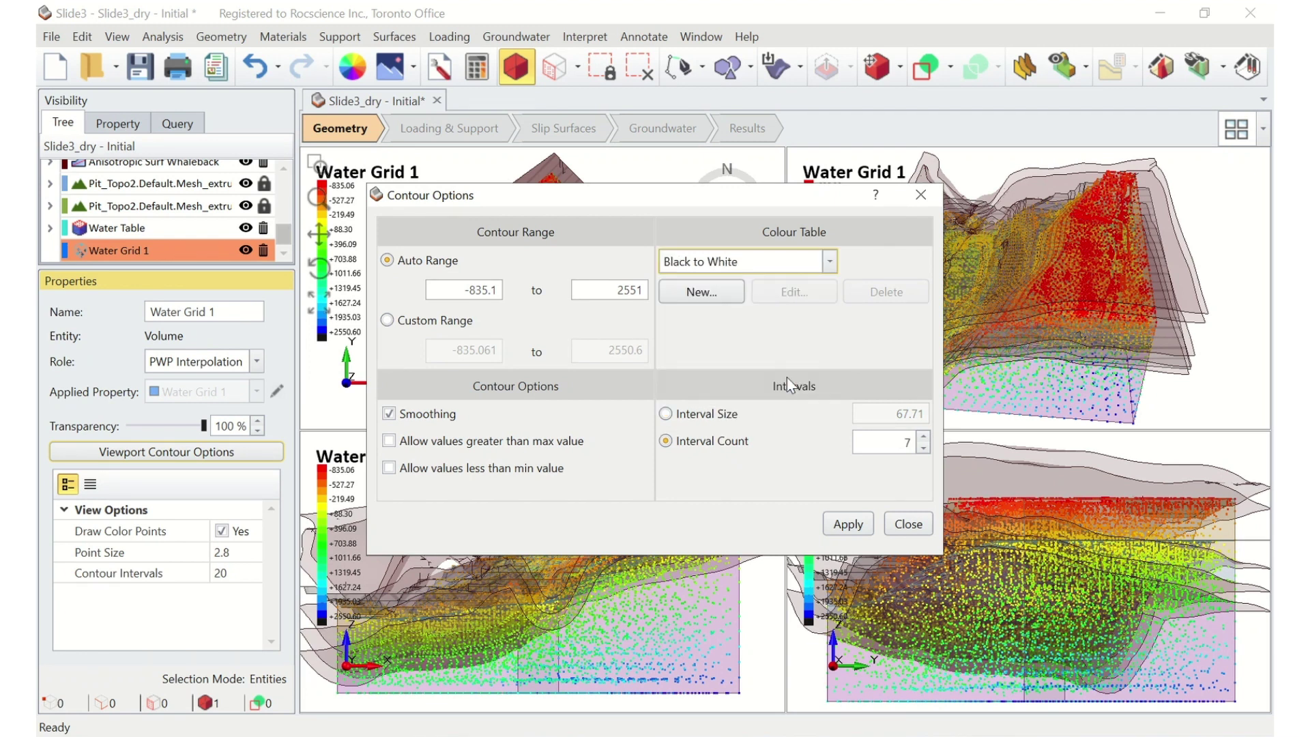
drag(751, 195, 629, 154)
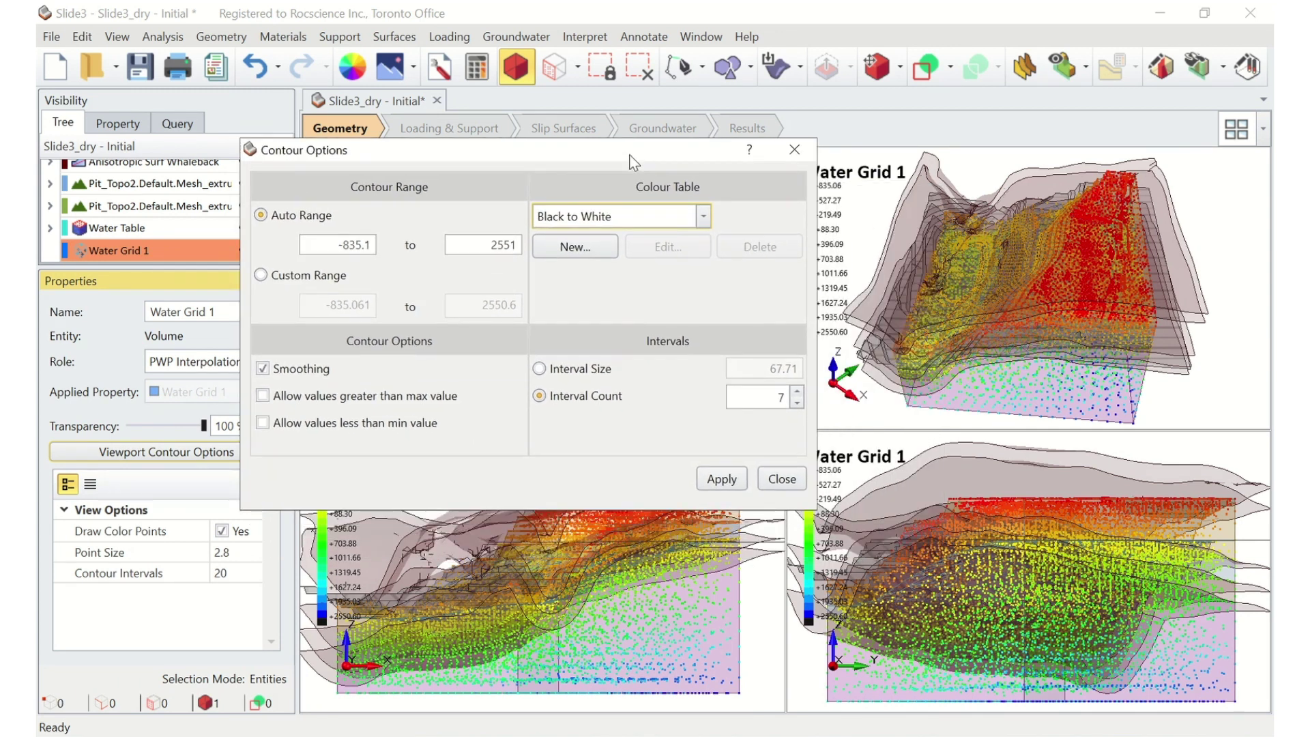
click(707, 216)
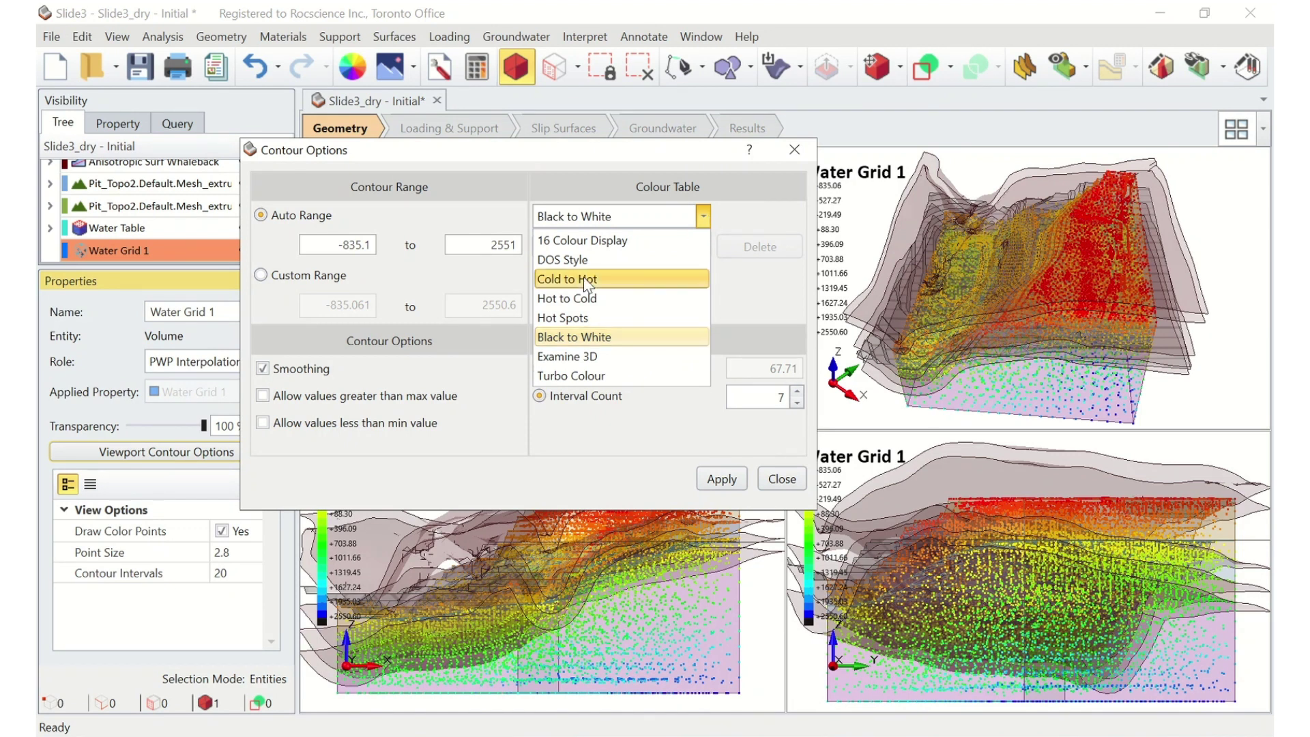
click(591, 336)
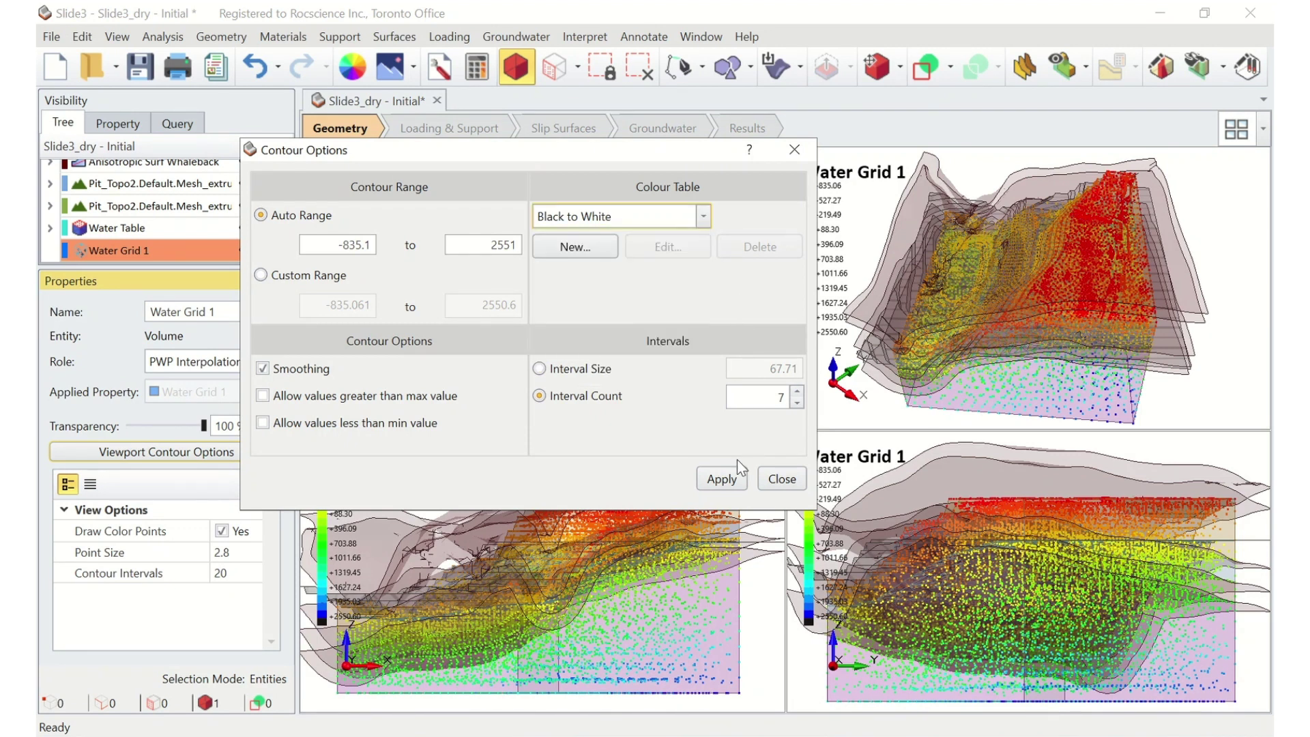
click(721, 478)
- Try the Hot to Cold colour table on Water Grid 1's viewport contours
click(702, 217)
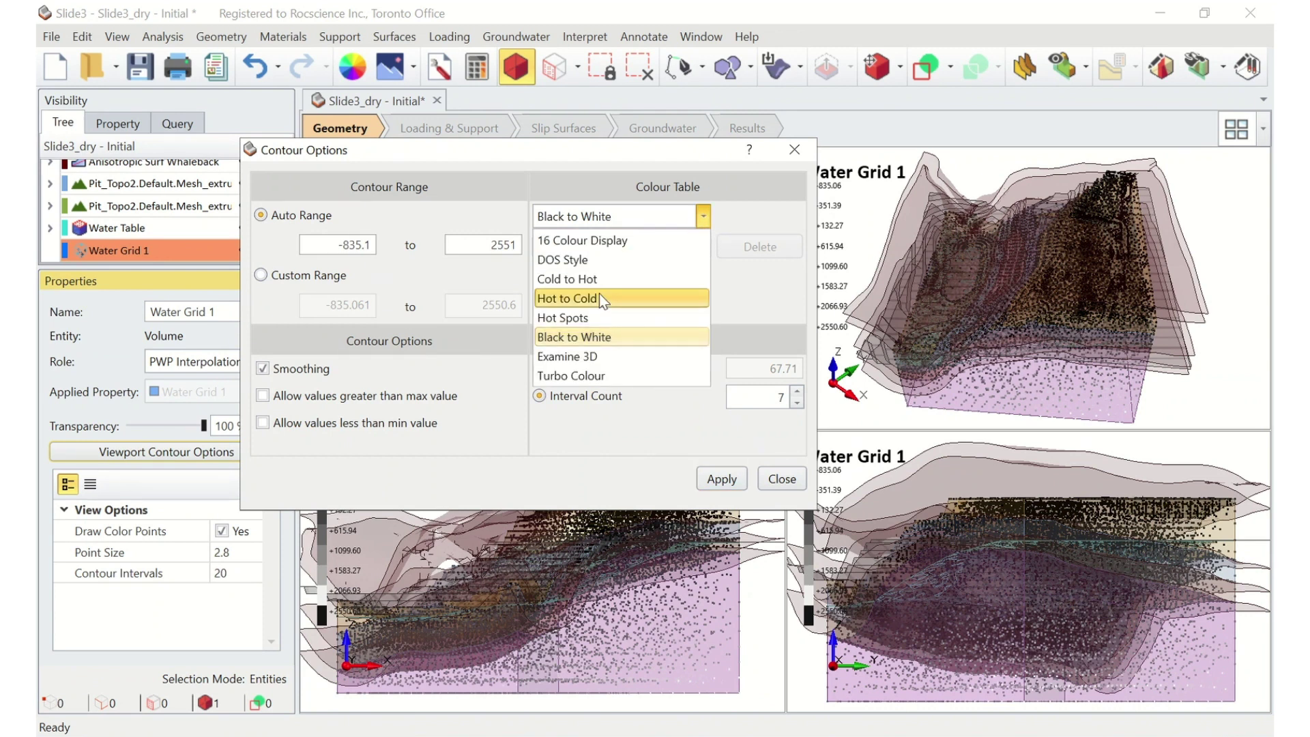
click(599, 294)
click(718, 481)
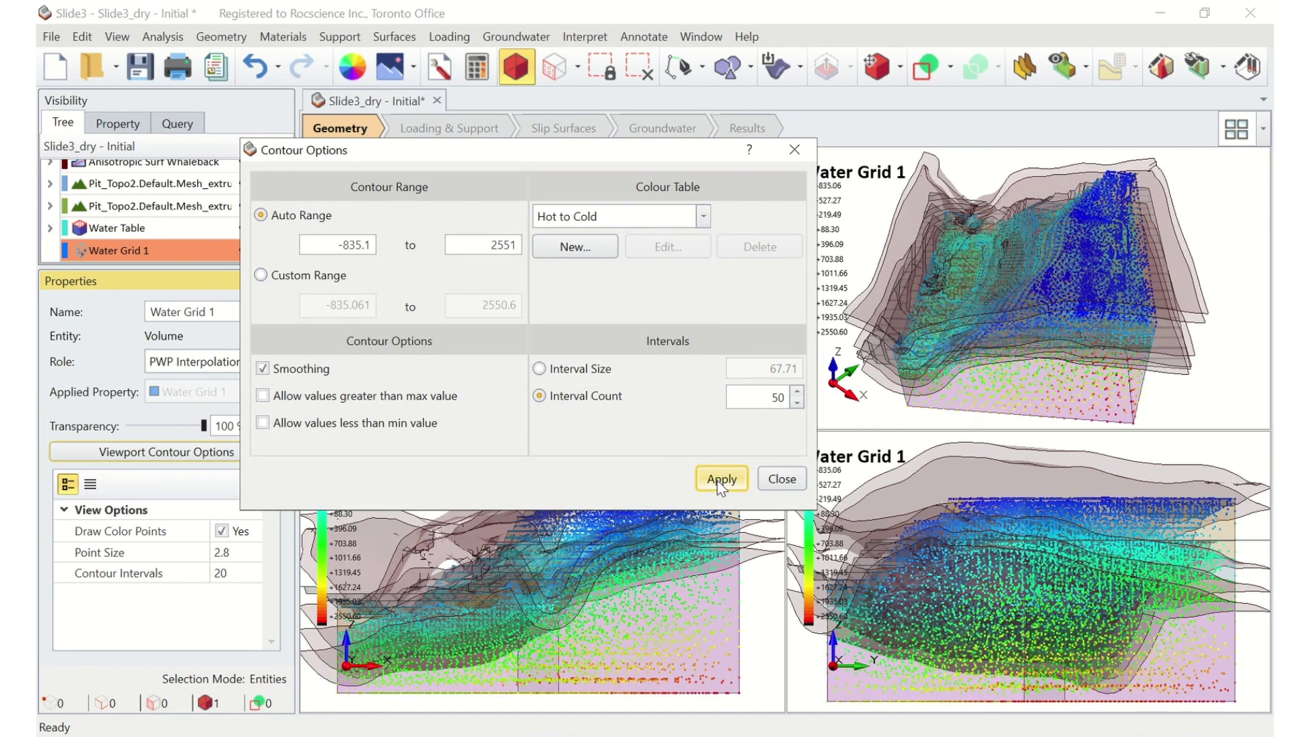
- Apply the Cold to Hot colour table to Water Grid 1's viewport contours and close the contour options
click(703, 217)
click(601, 279)
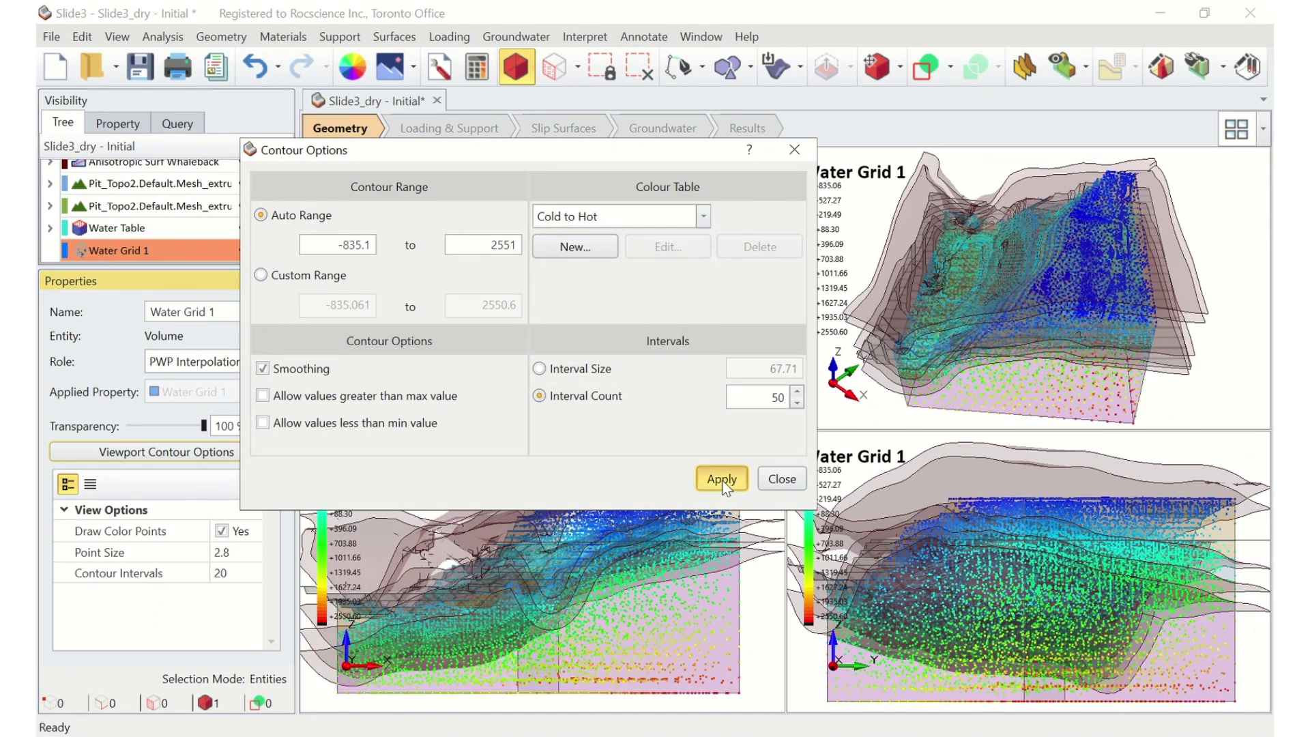
click(722, 480)
click(783, 480)
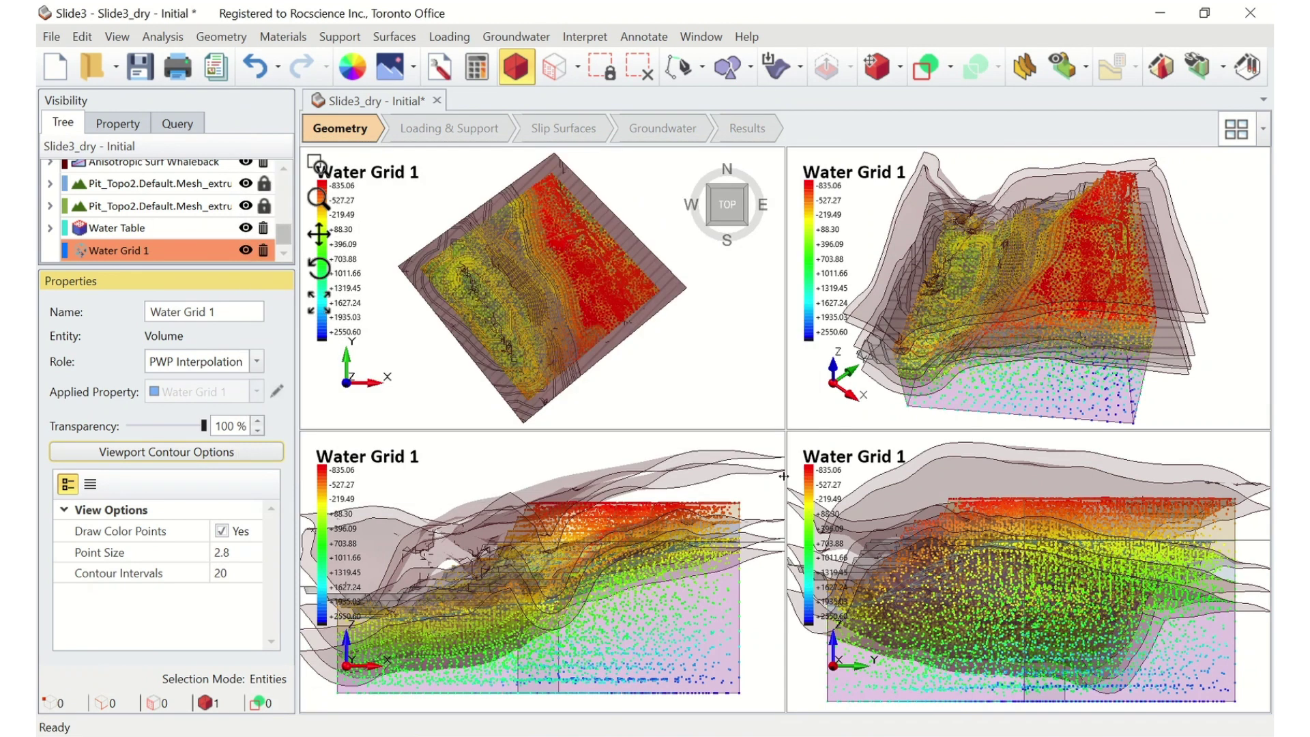
- Set the point size of Water Grid 1 to 10
click(225, 551)
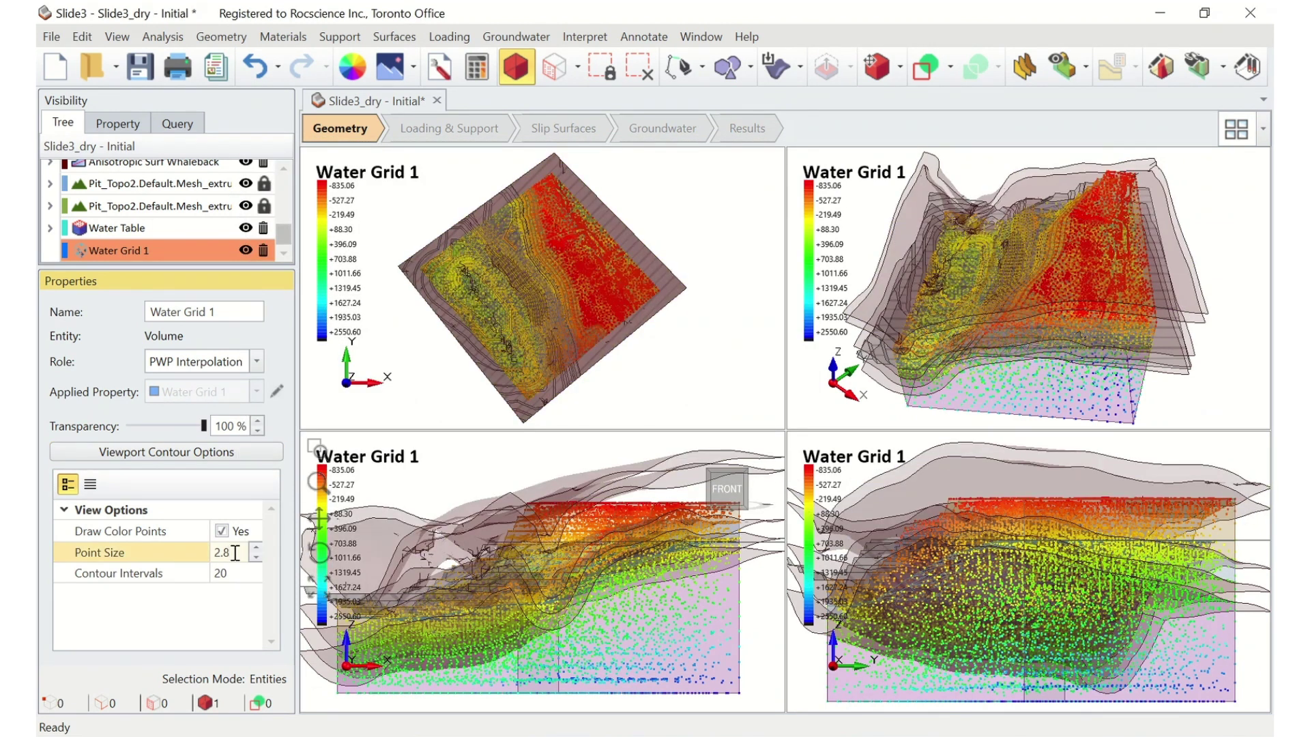
click(231, 550)
text(10)
key(Return)
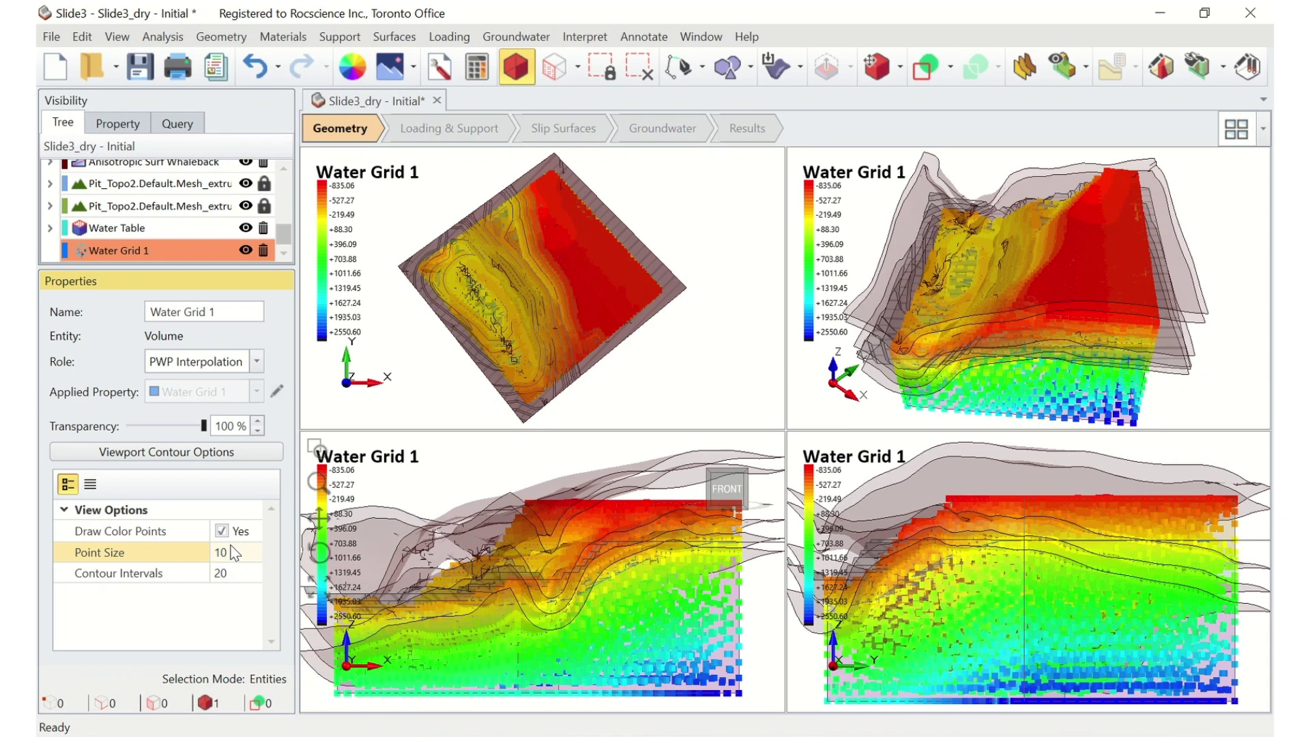